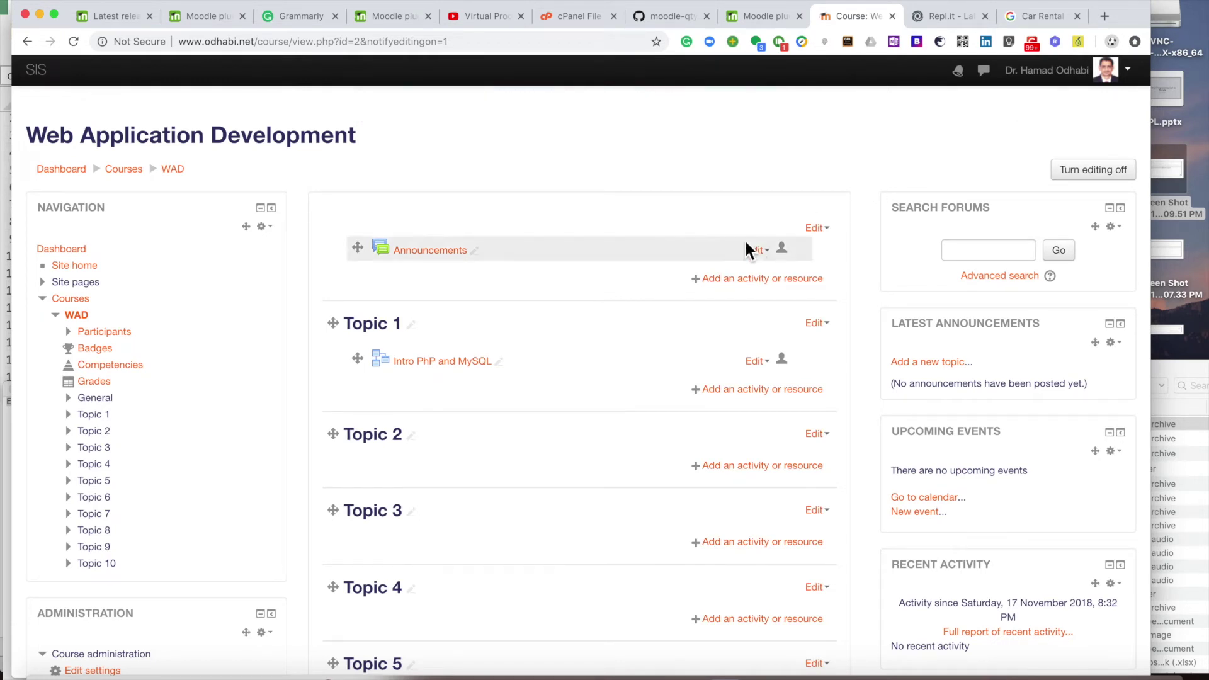
Add a Virtual programming lab activity to Topic 3 of the course
scroll(483, 500, "down", 5)
scroll(483, 494, "up", 2)
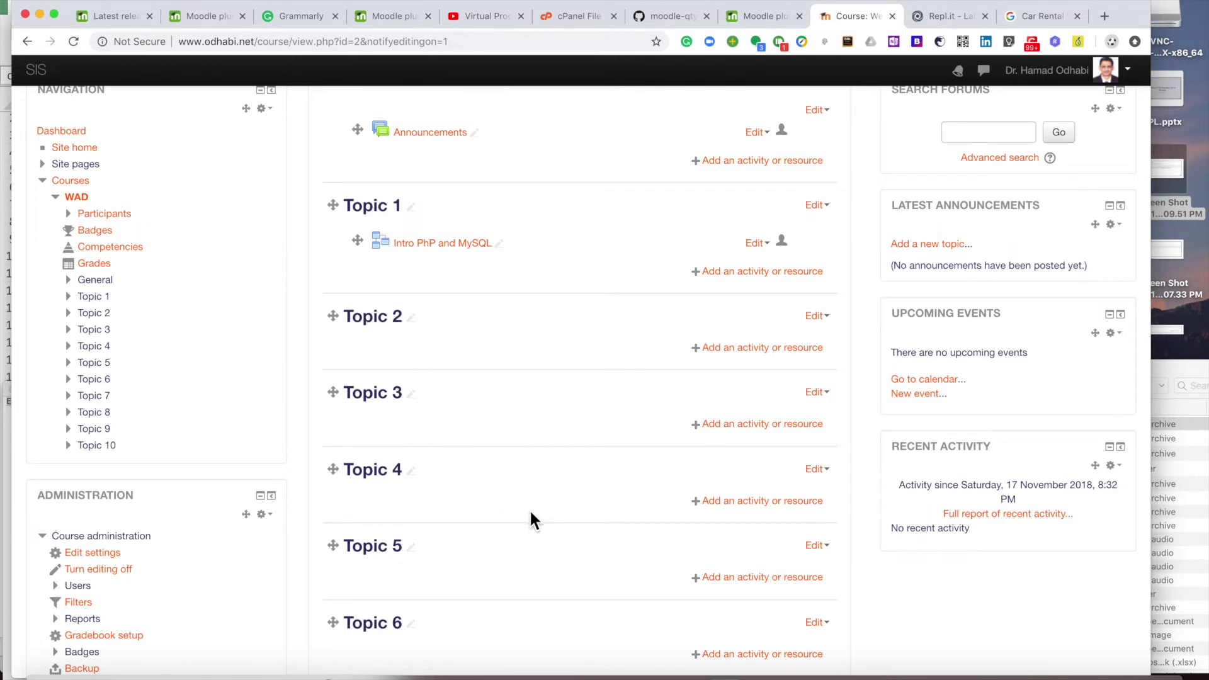
left_click(738, 428)
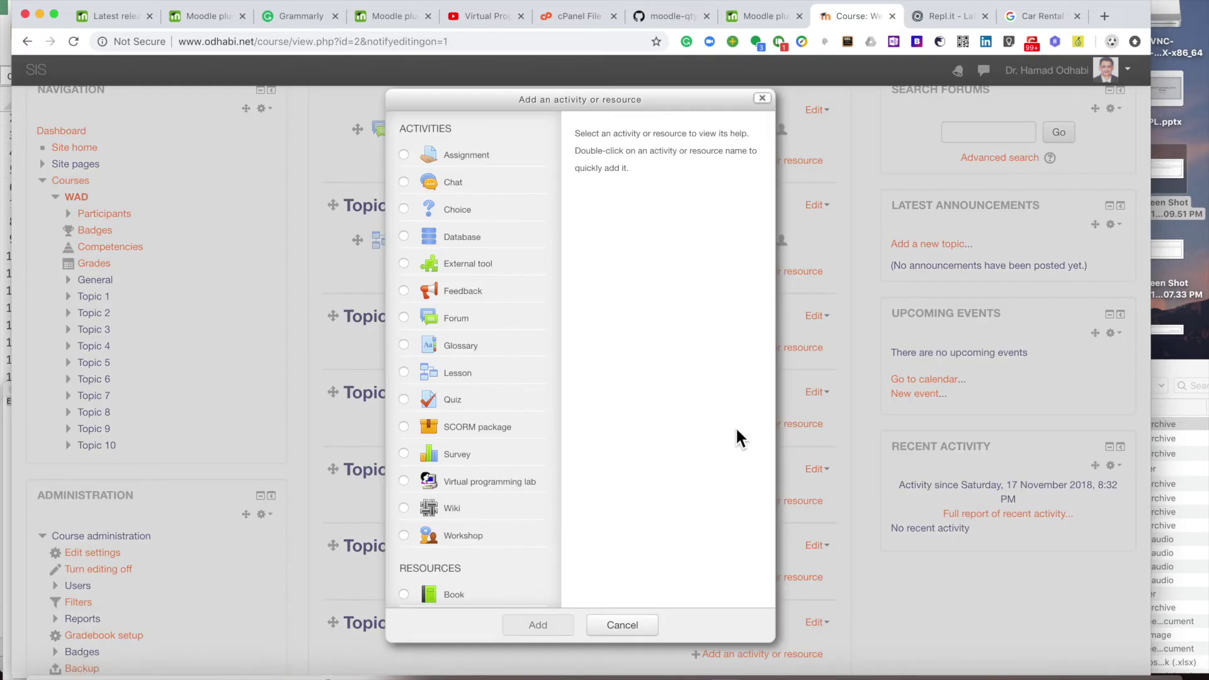
left_click(406, 486)
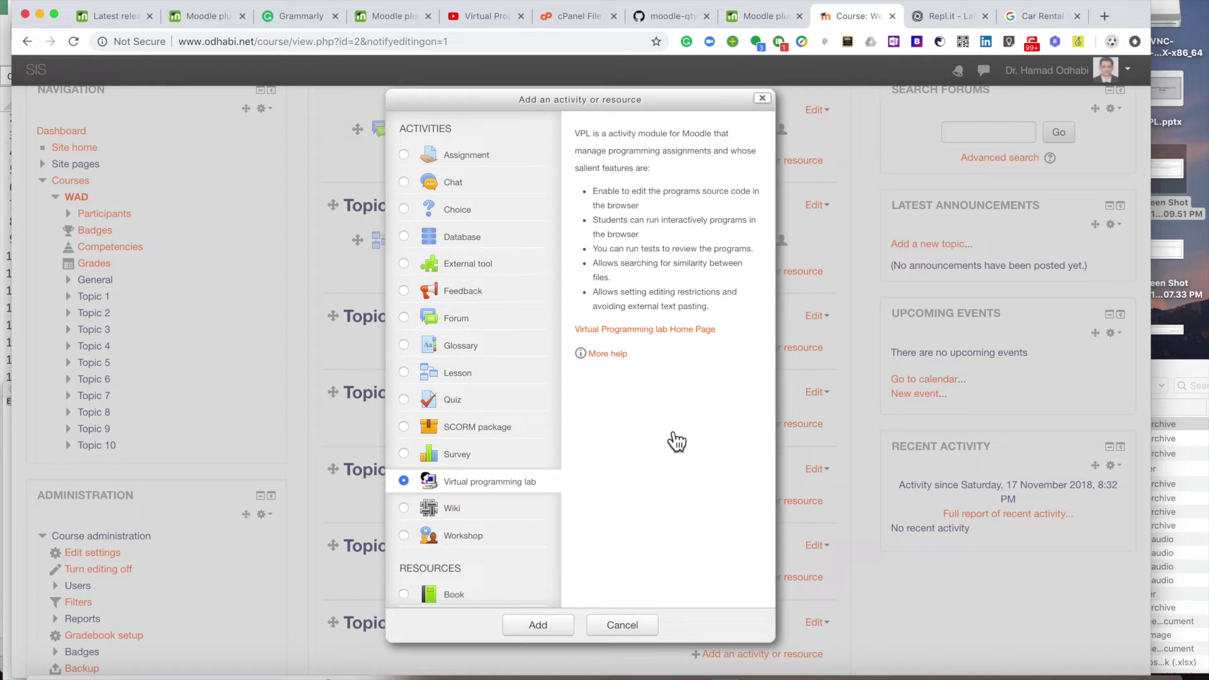
left_click(543, 626)
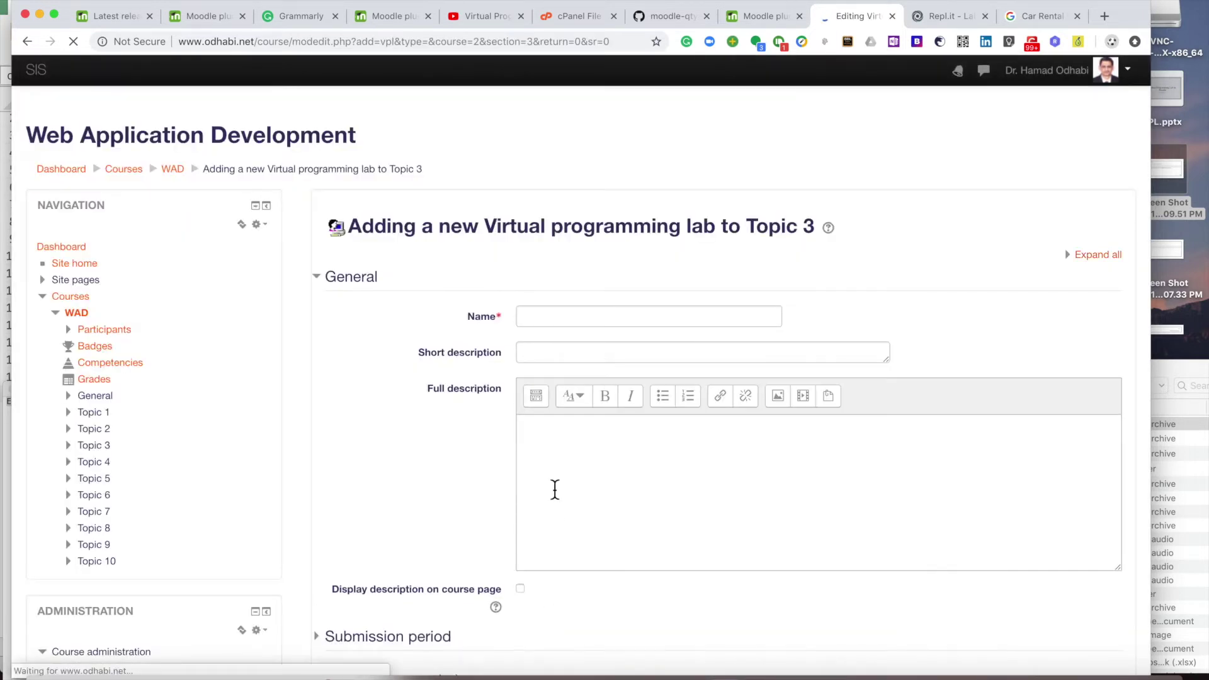
Name the activity "Add two numbers" and enter "Add to number" as its short description
left_click(568, 318)
type("A")
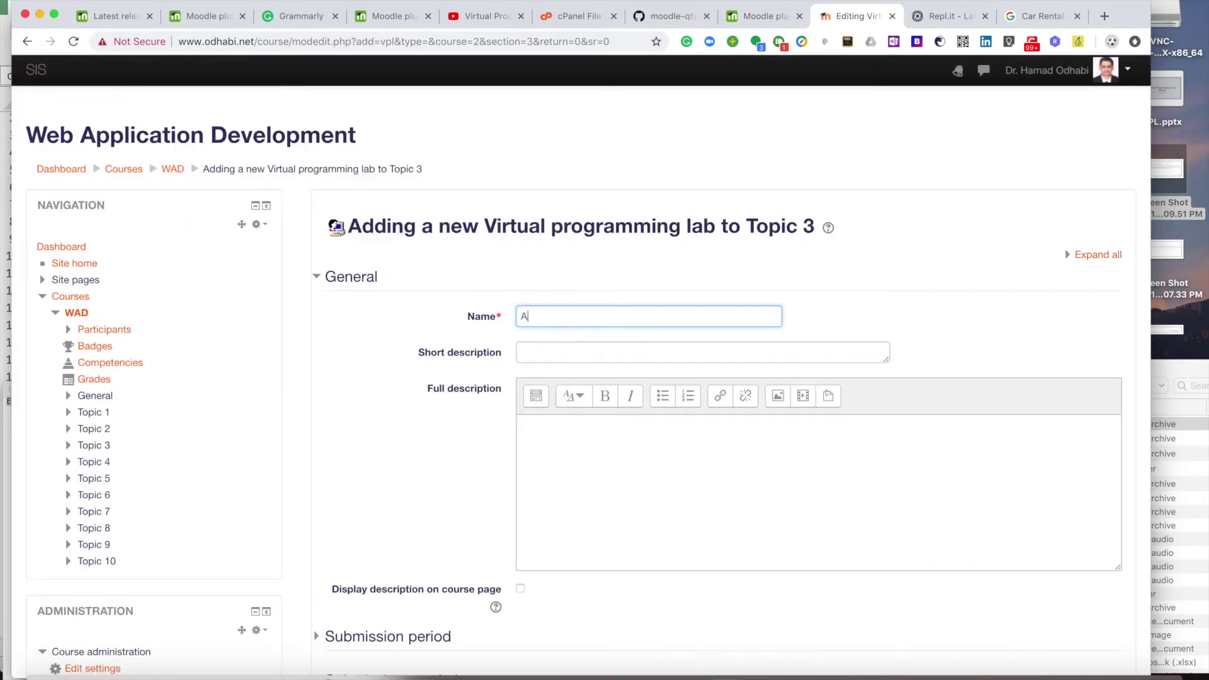
type("dd two numbers")
left_click(562, 357)
type("Add")
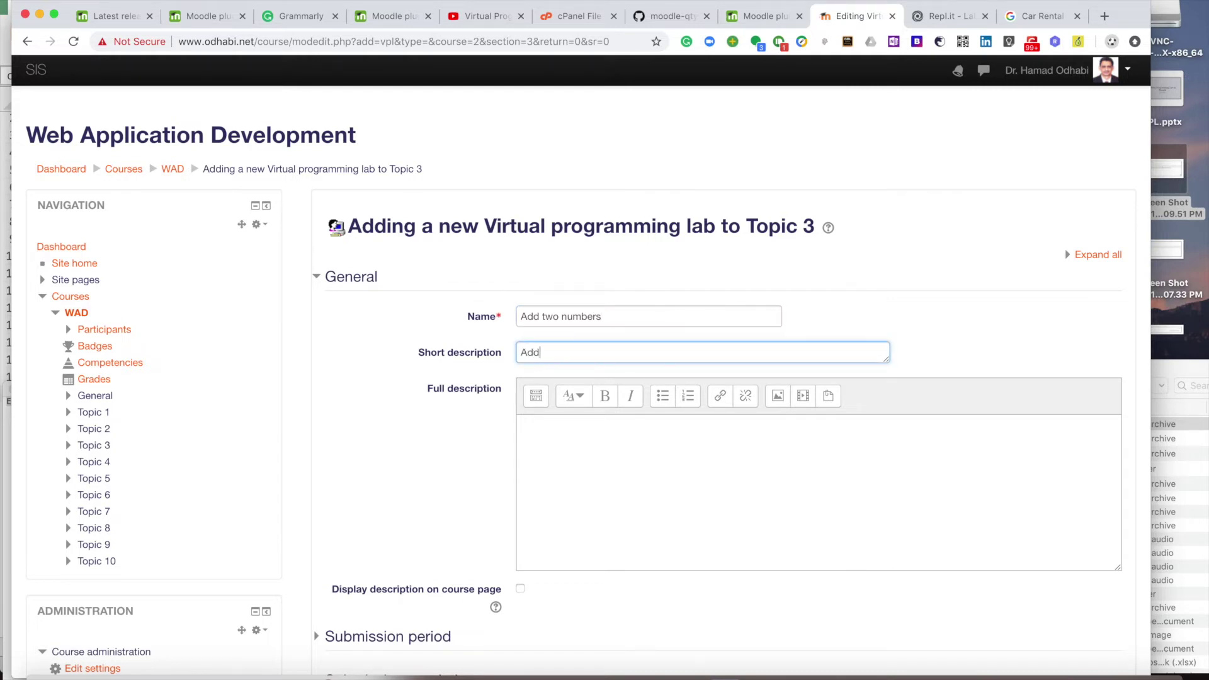
type(" to number")
Enter the full description "Write a Java code that asks the user to enter two double number and display the total."
left_click(562, 439)
type("Write a Java code that asks the")
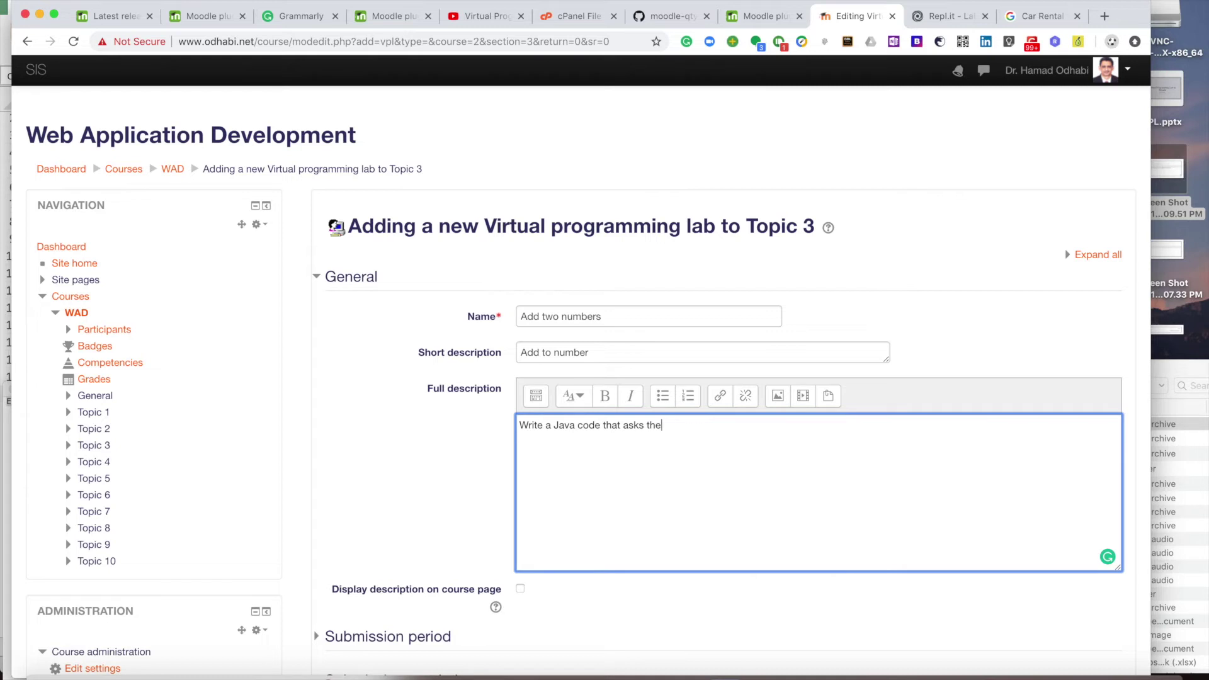
type(" use")
type("r to enter two ")
type("dohb")
key("BackSpace")
key("BackSpace")
key("BackSpace")
type("double number and")
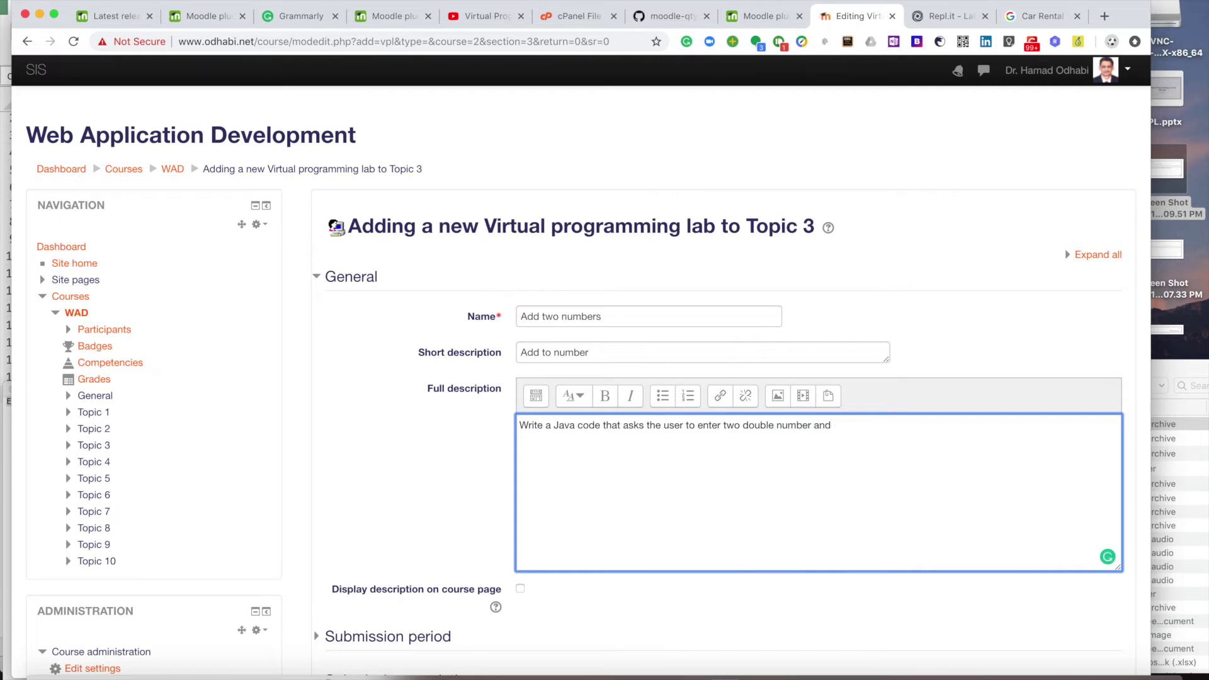
type(" display the total.")
In the full description, make the word "double" bold and correct "display" to "displays"
double_click(758, 429)
key("super+b")
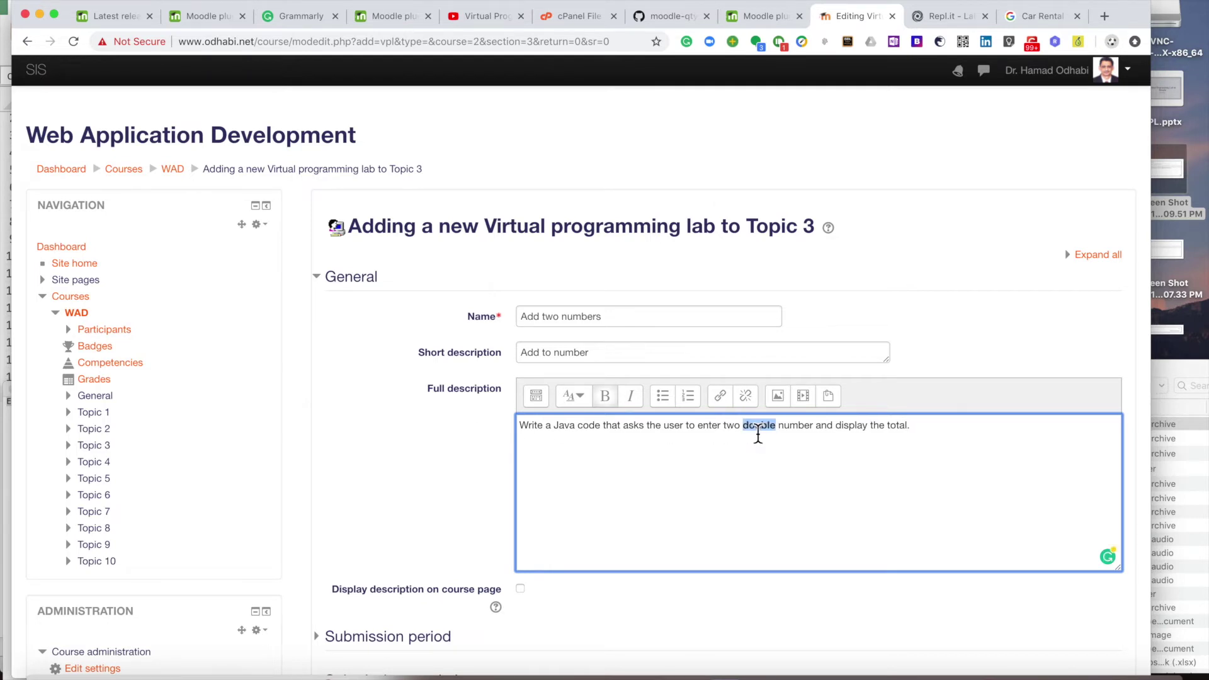
left_click(798, 464)
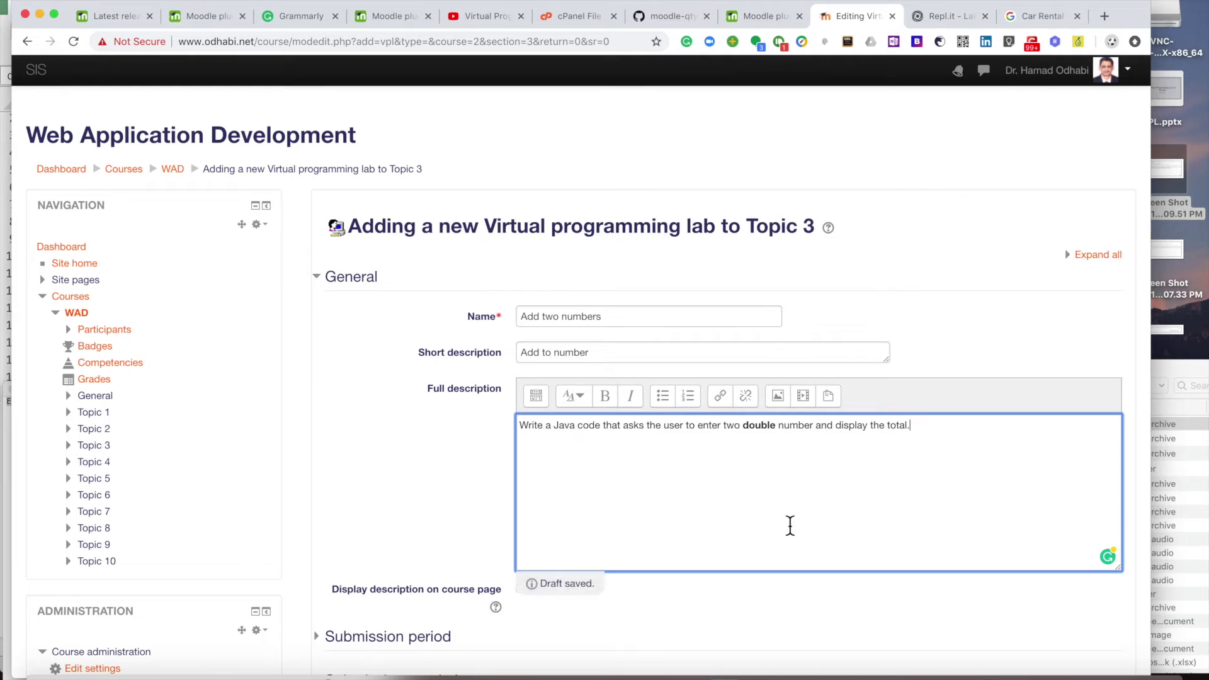
left_click(872, 426)
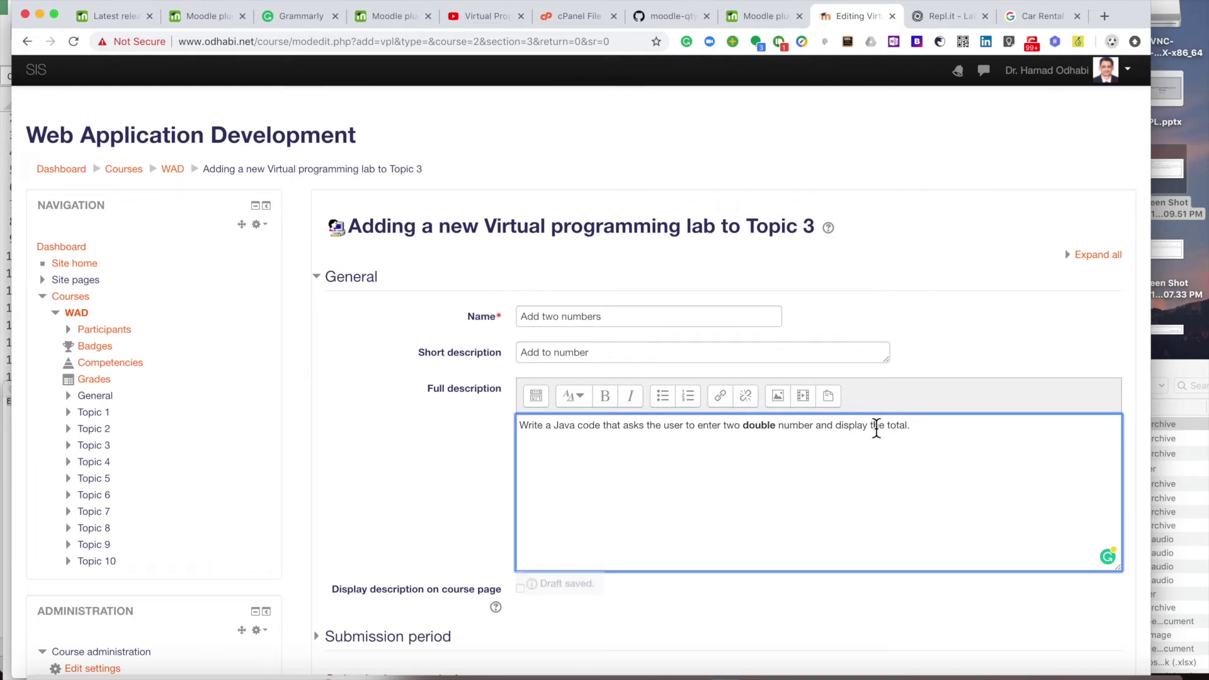
type("s")
Set the submission due date to 27 November 2018 and reveal the additional submission period options
scroll(843, 489, "down", 10)
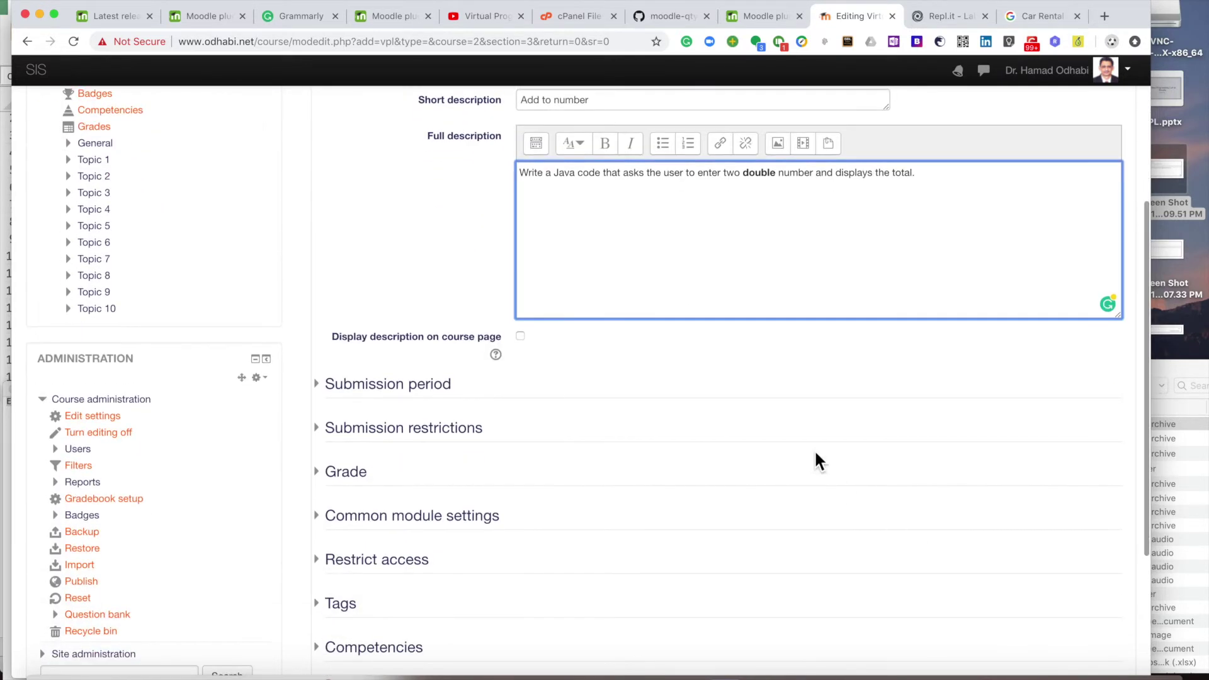
scroll(805, 418, "up", 6)
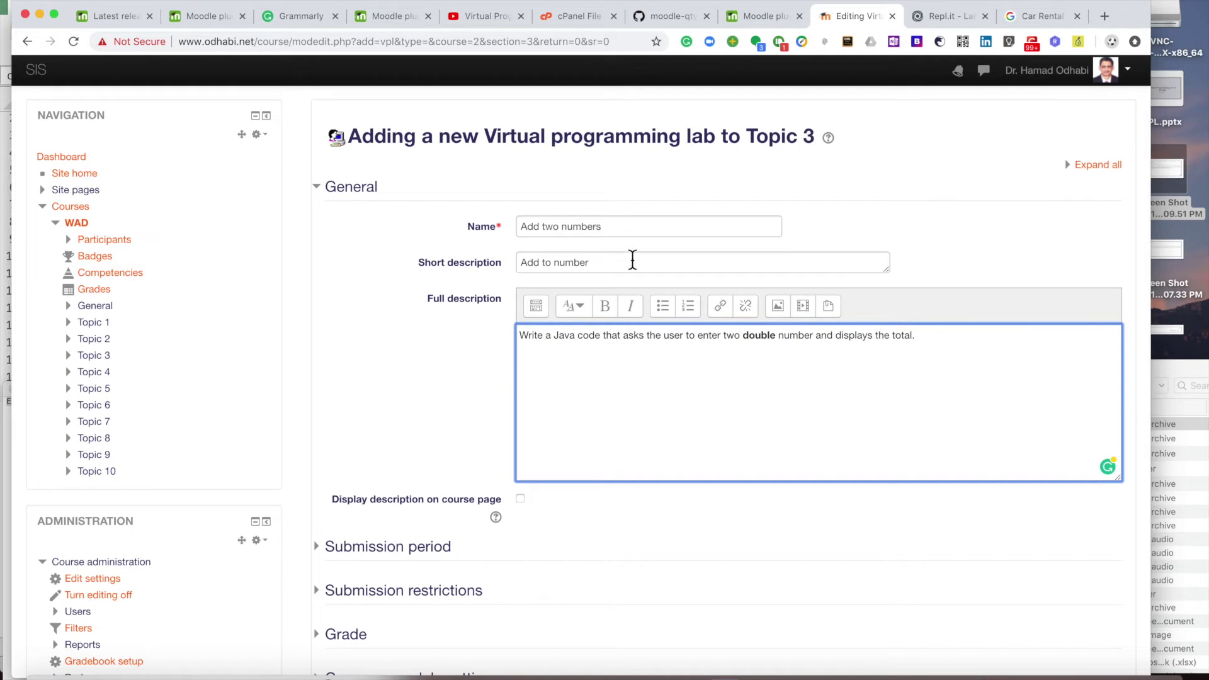
scroll(682, 424, "down", 5)
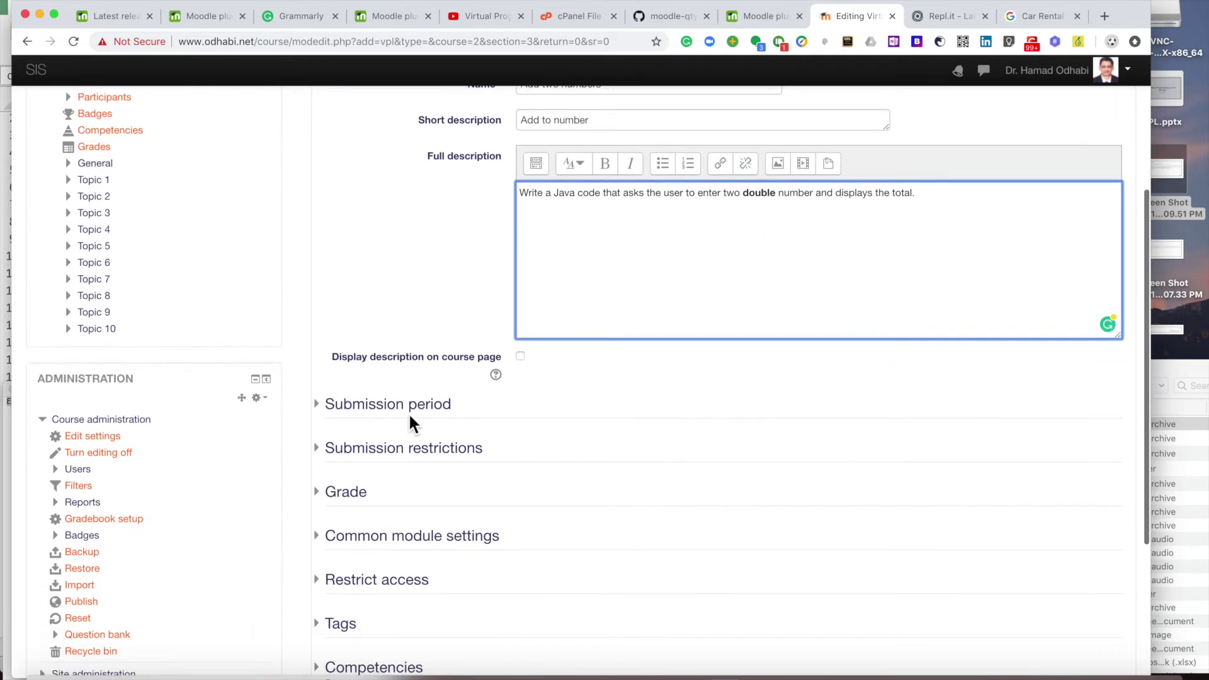
left_click(414, 420)
scroll(717, 503, "down", 1)
scroll(715, 492, "down", 2)
left_click(543, 360)
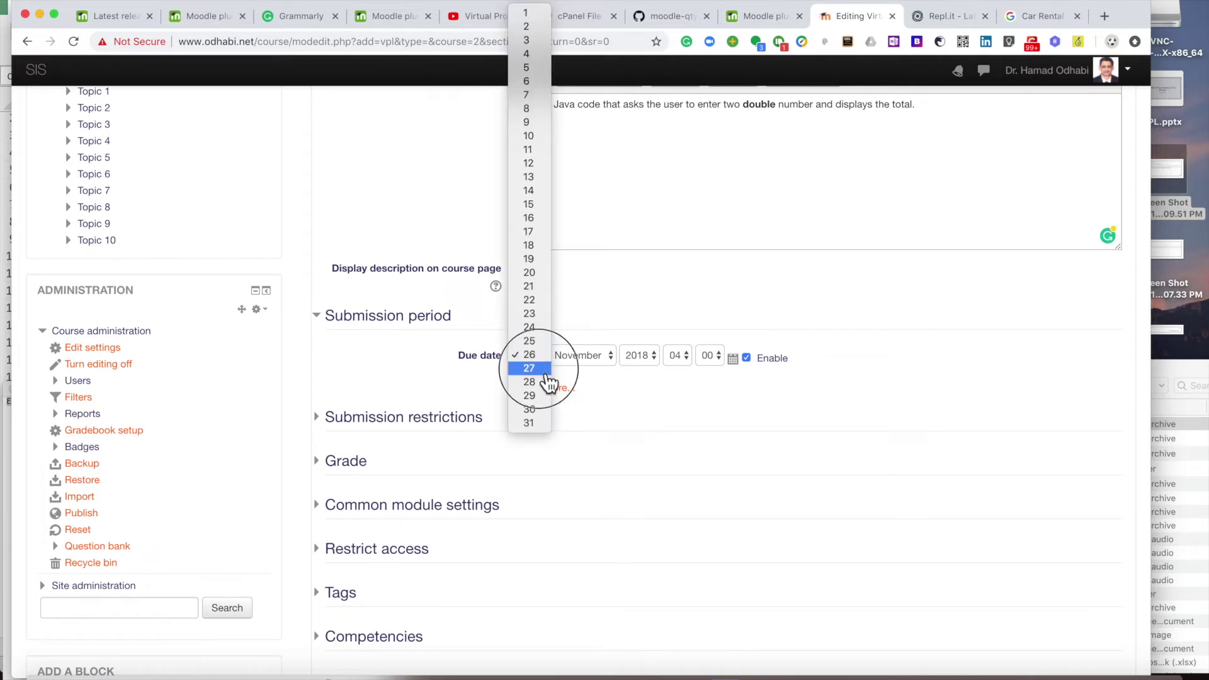
left_click(620, 411)
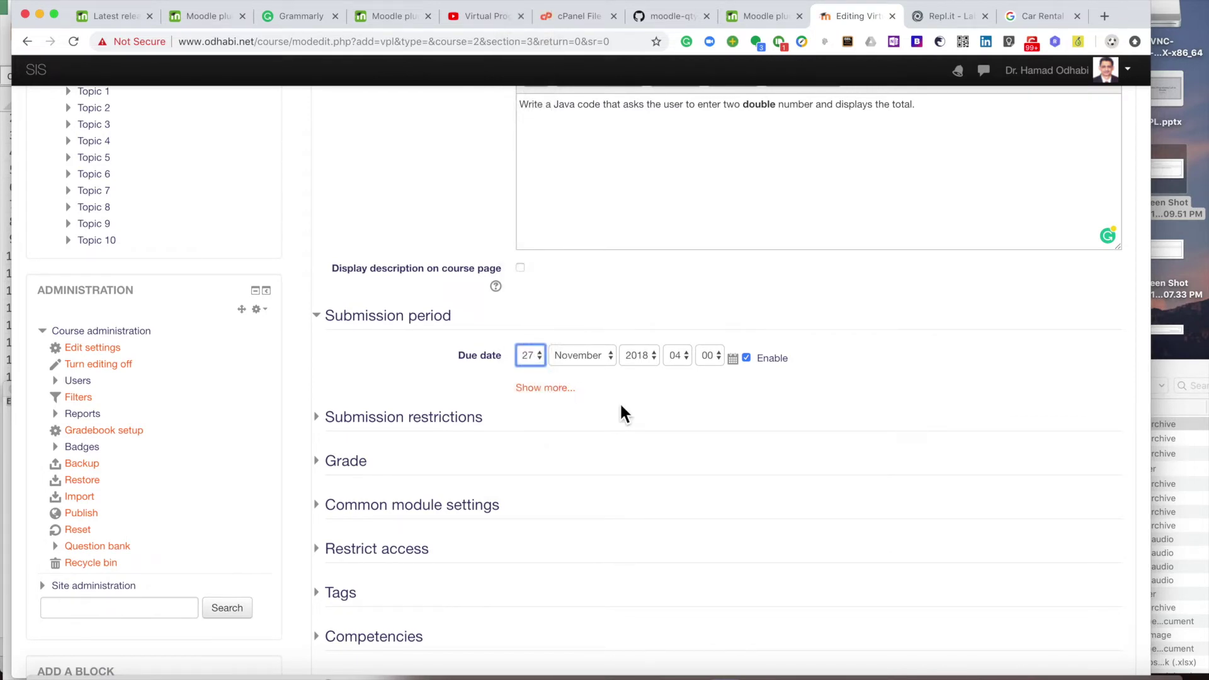
left_click(564, 389)
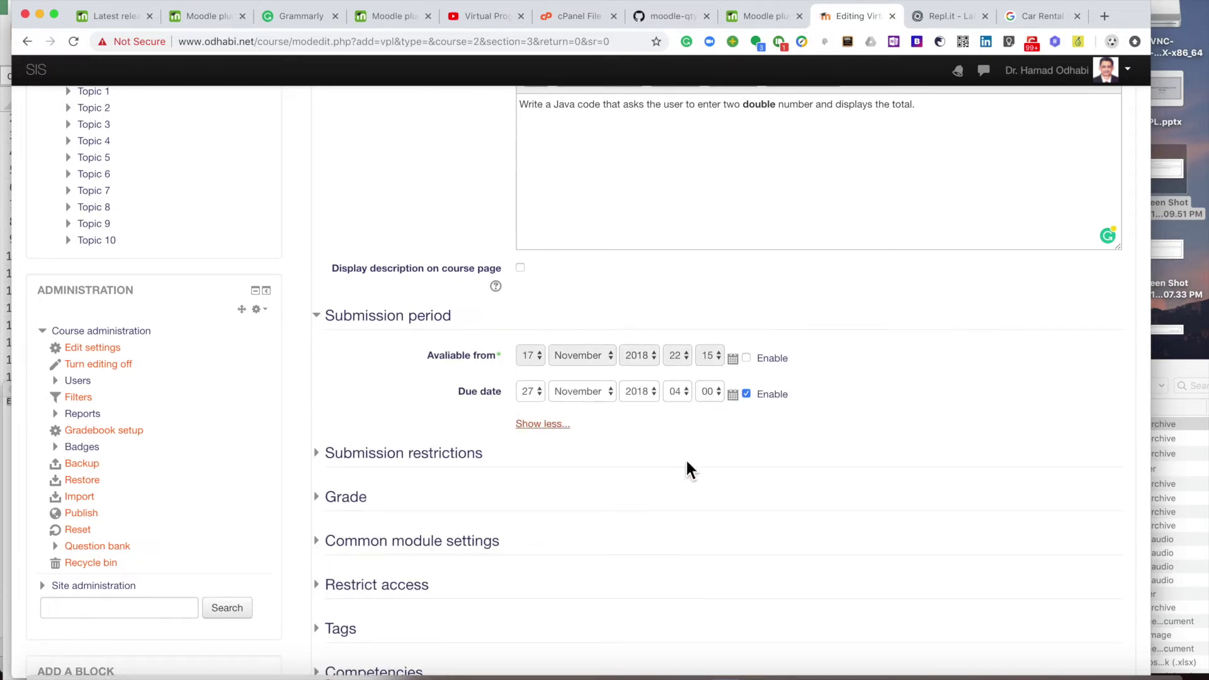
Expand all submission restriction options and choose Individual work as the type of work
scroll(383, 394, "down", 3)
left_click(395, 377)
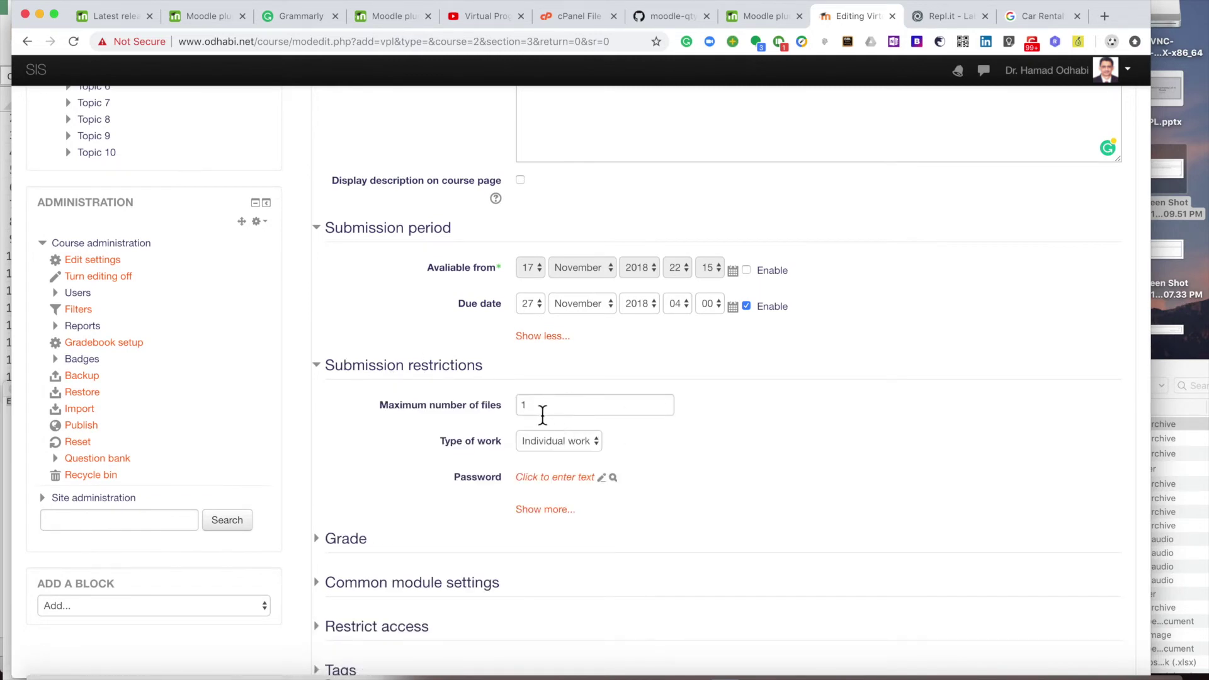
left_click(563, 444)
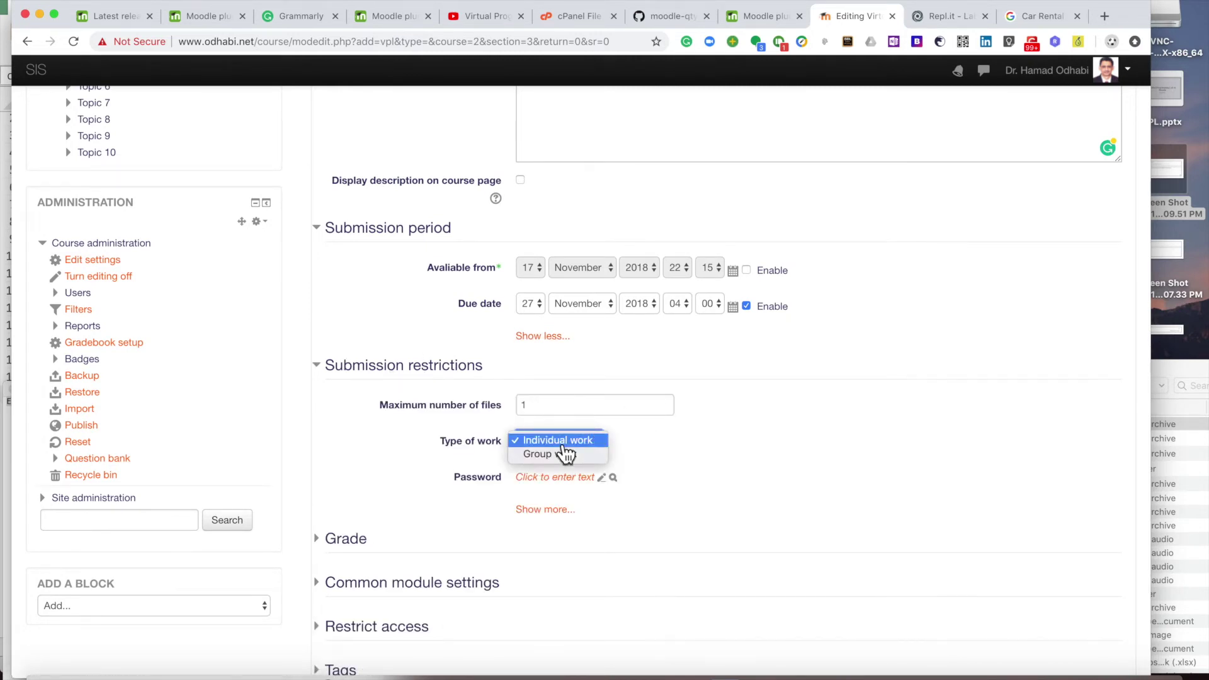
left_click(564, 445)
scroll(682, 477, "down", 3)
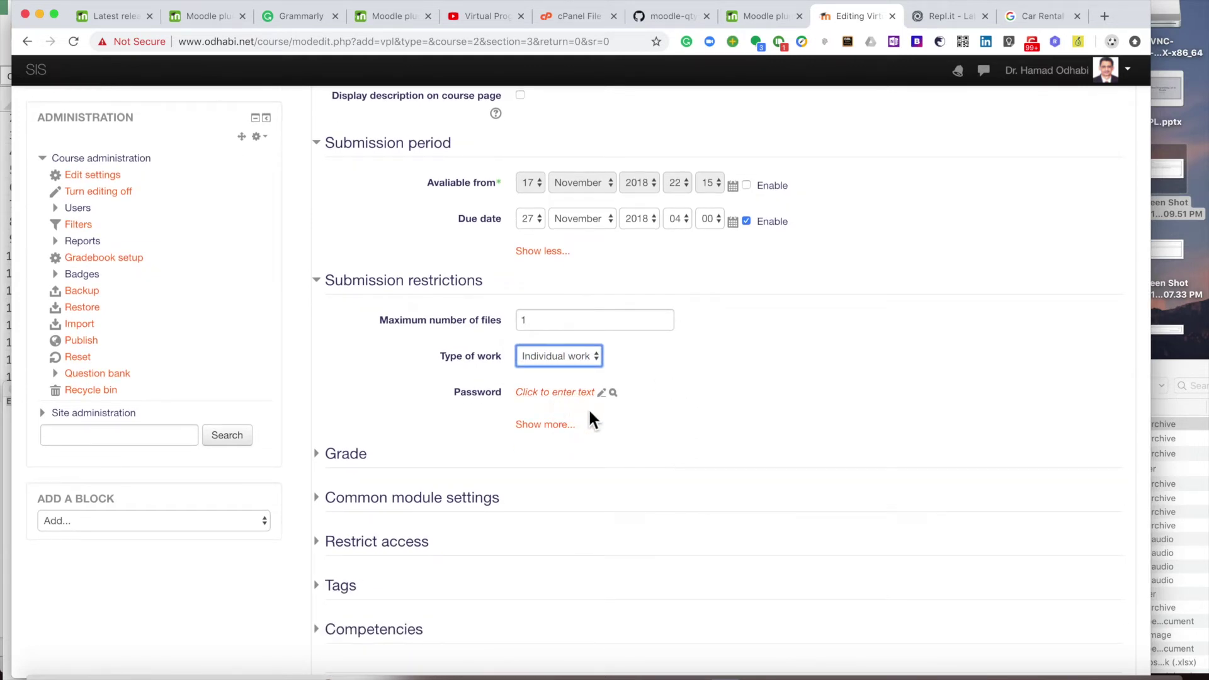
left_click(554, 425)
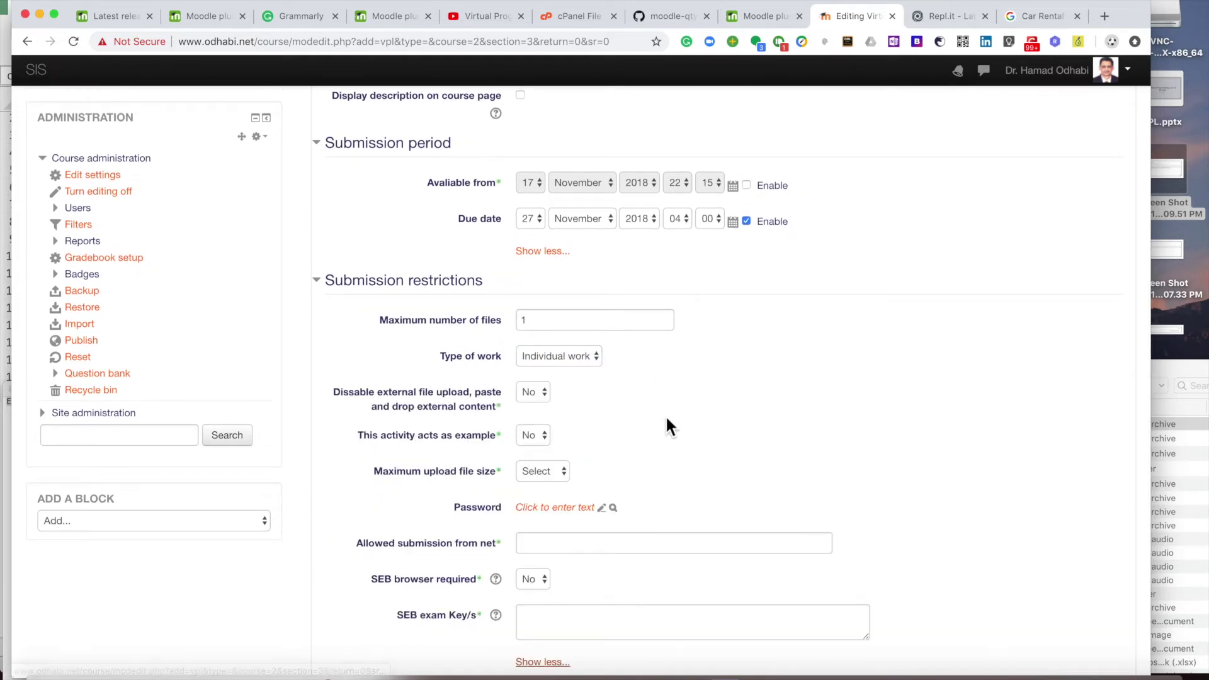
Examine the choices for disabling external file upload and for the maximum upload file size
scroll(686, 426, "down", 4)
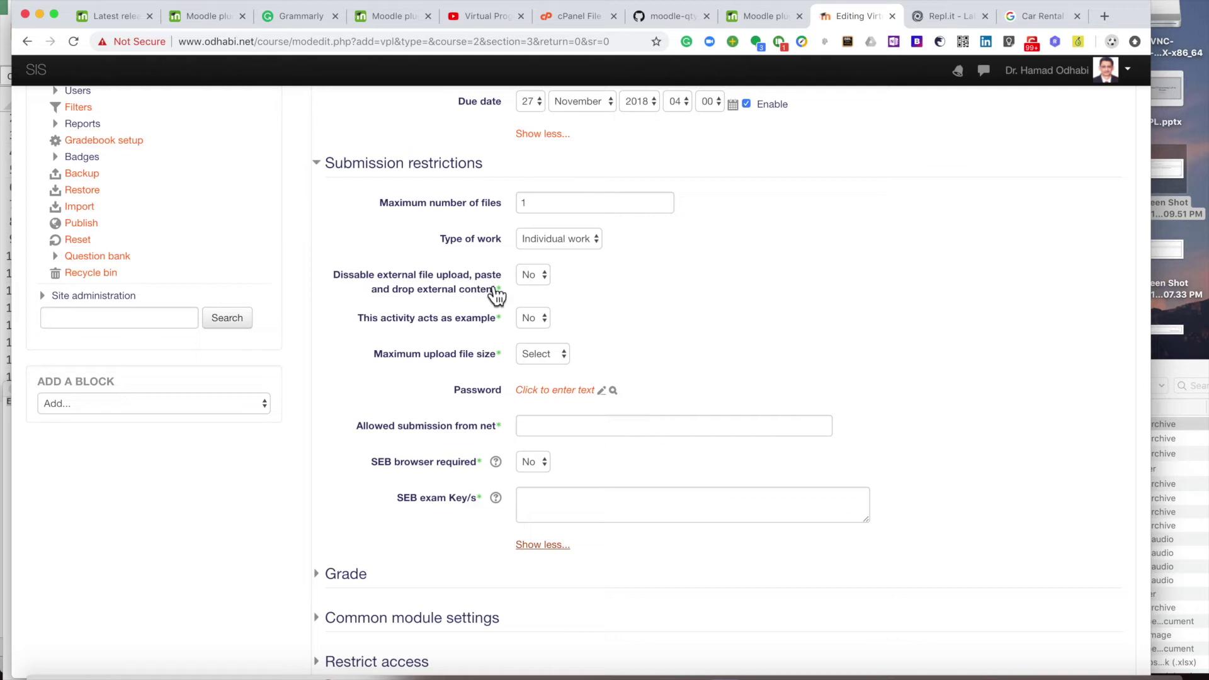
left_click(542, 293)
left_click(676, 315)
scroll(592, 326, "down", 1)
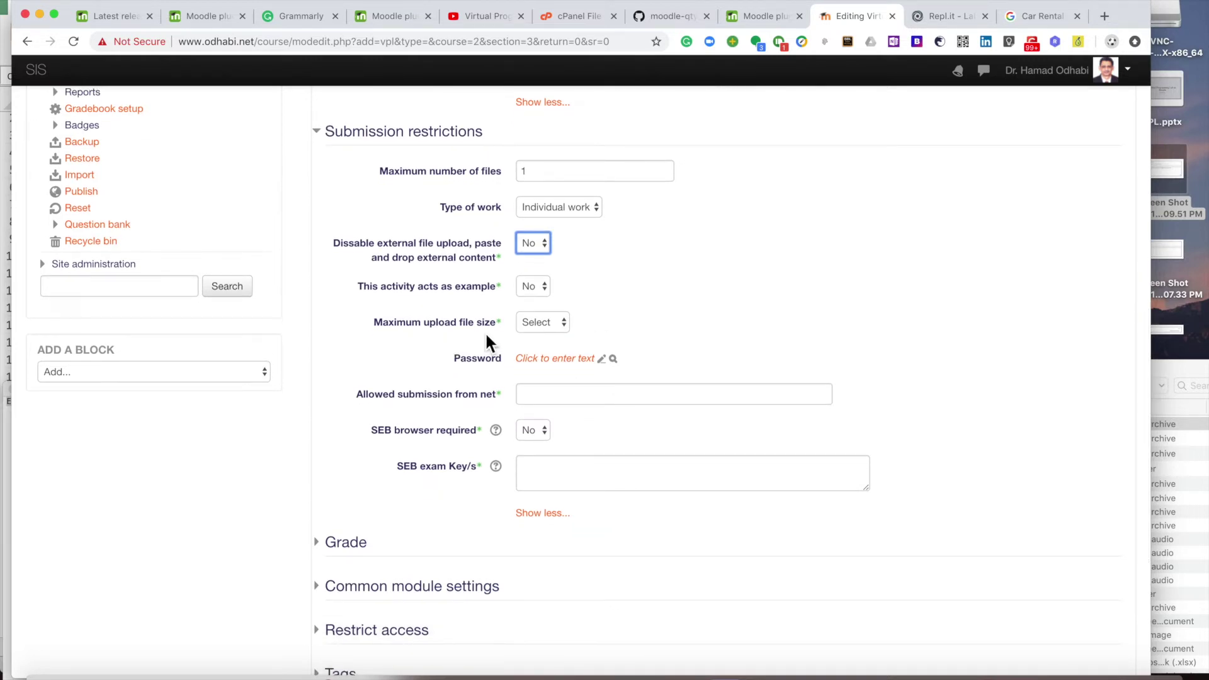
left_click(545, 324)
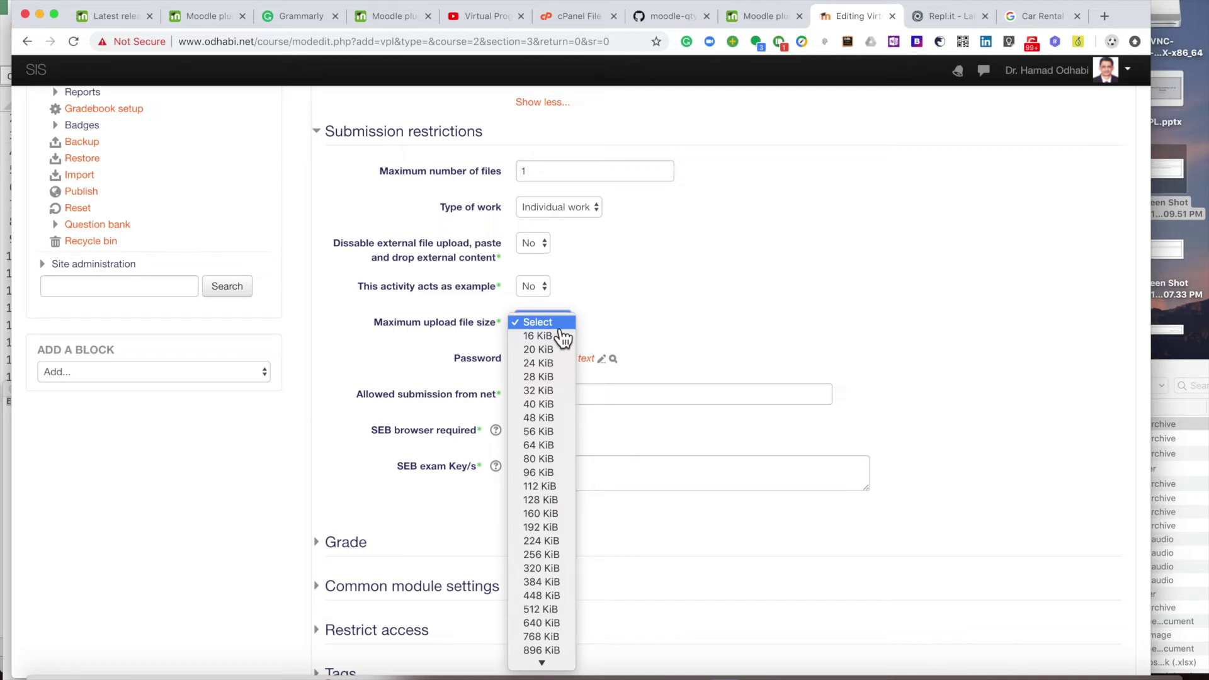
left_click(734, 282)
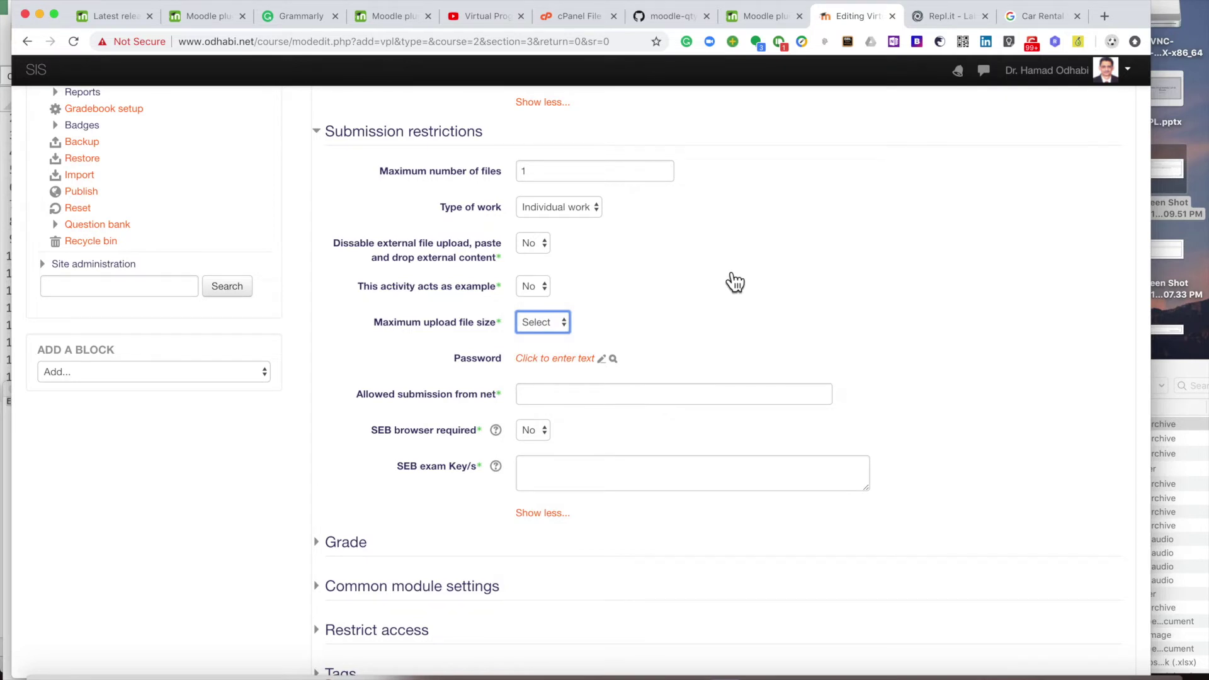
In the grade settings, keep the Point grade type and set the grade to pass to 60
scroll(650, 462, "down", 5)
left_click(346, 267)
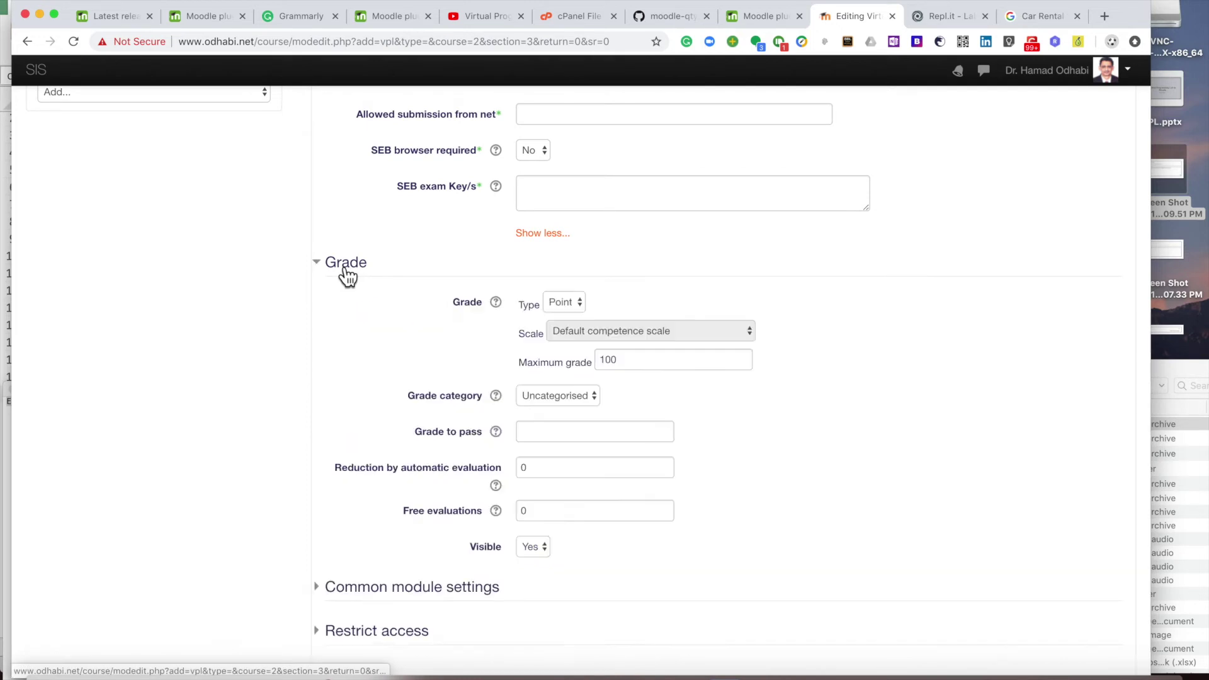
left_click(565, 304)
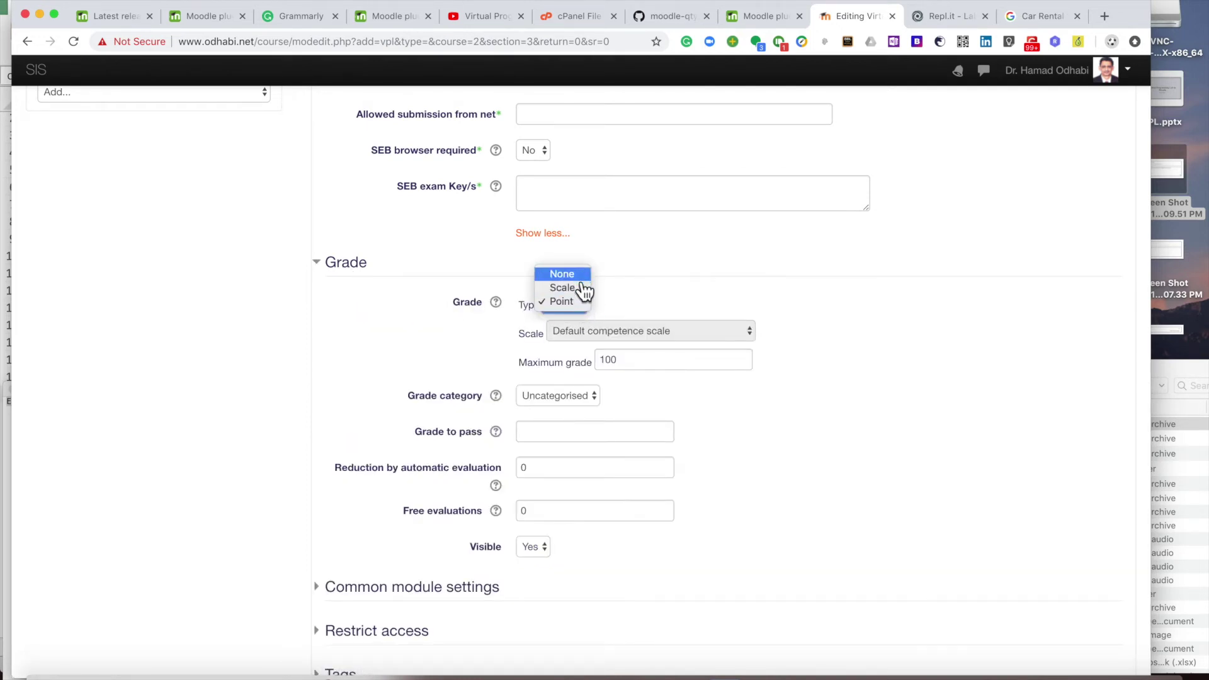
left_click(674, 291)
left_click(651, 360)
scroll(764, 440, "down", 3)
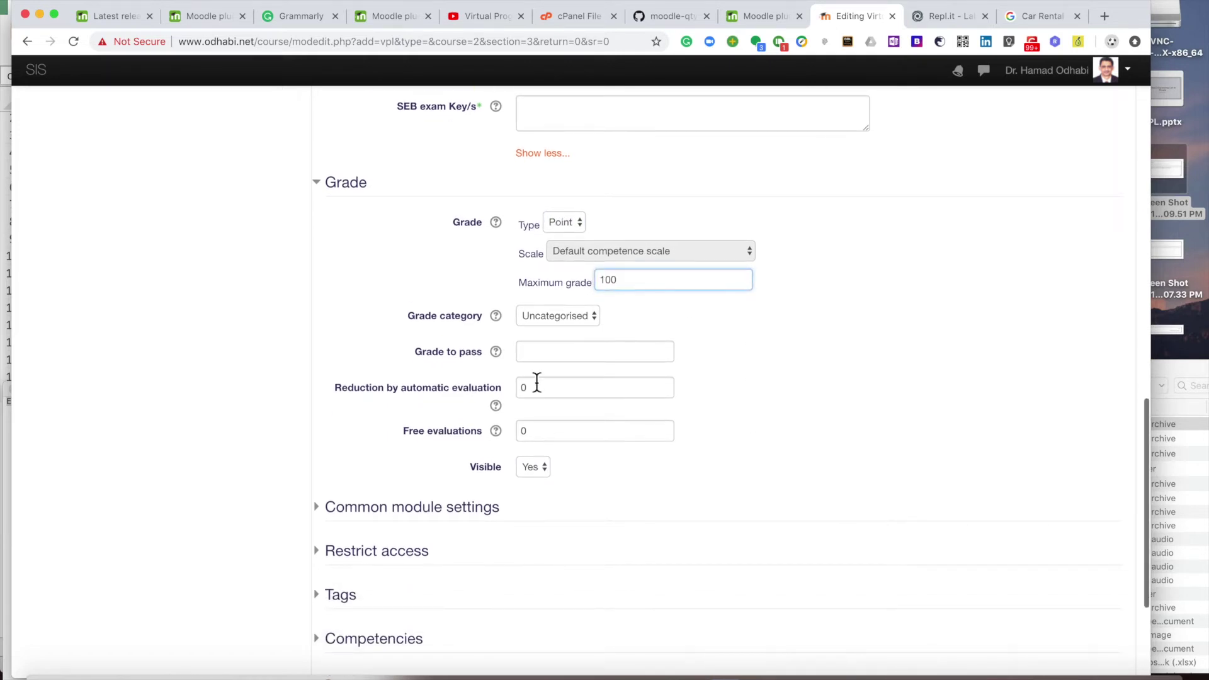
left_click(536, 354)
type("60")
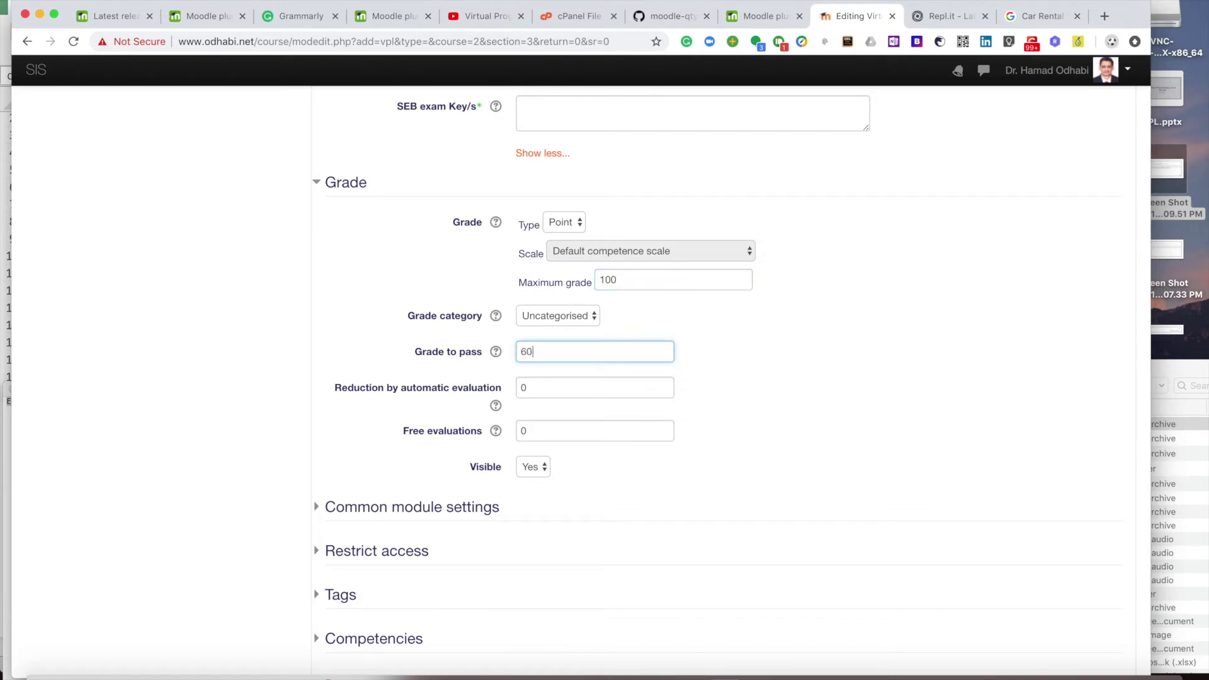
left_click(807, 373)
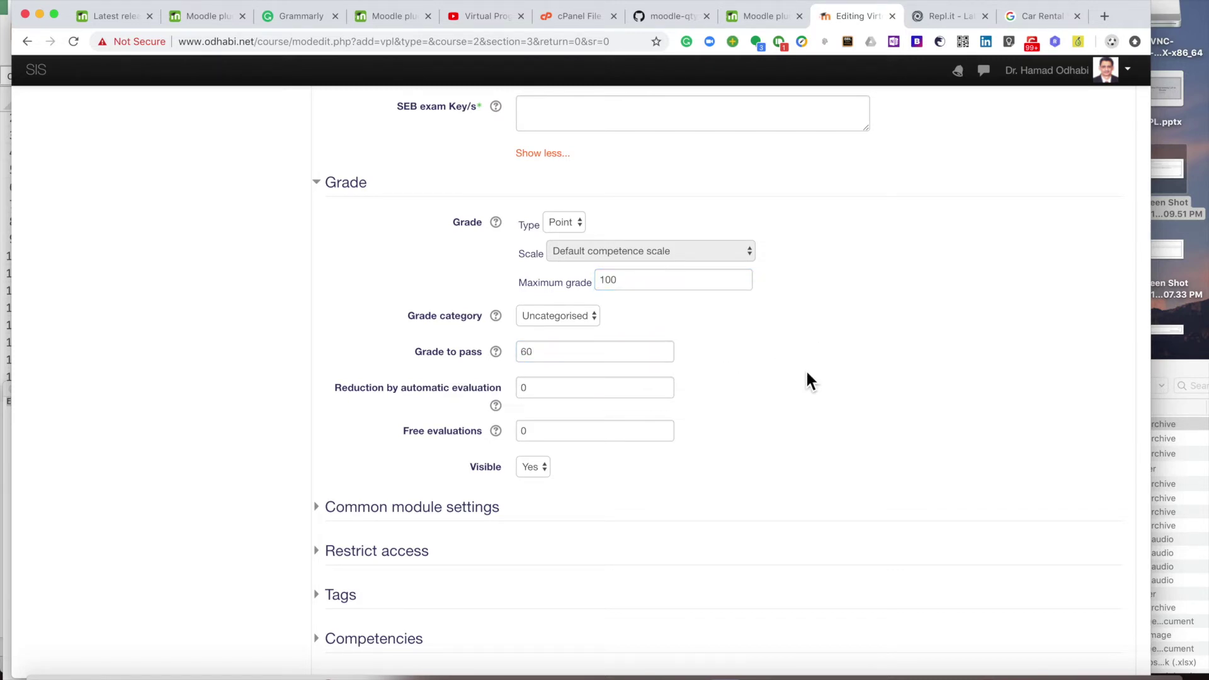
Check the grade category choices and the grade's visibility choices, keeping Uncategorised and Yes
left_click(595, 323)
left_click(707, 333)
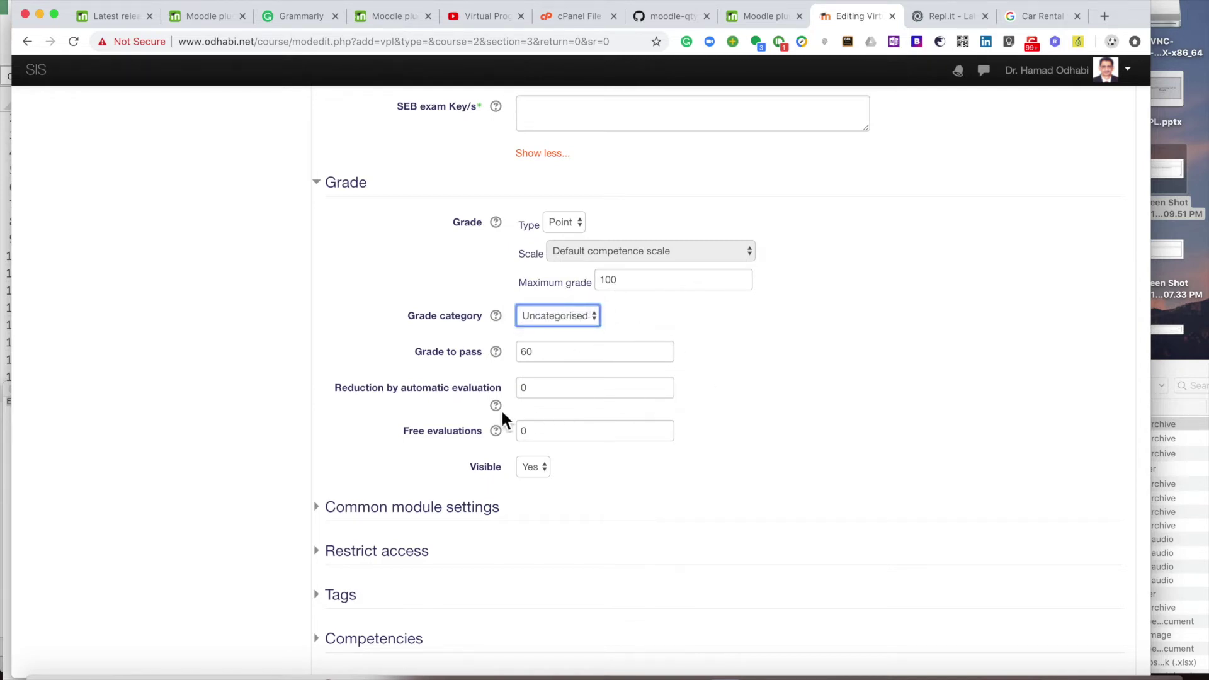
scroll(436, 469, "down", 3)
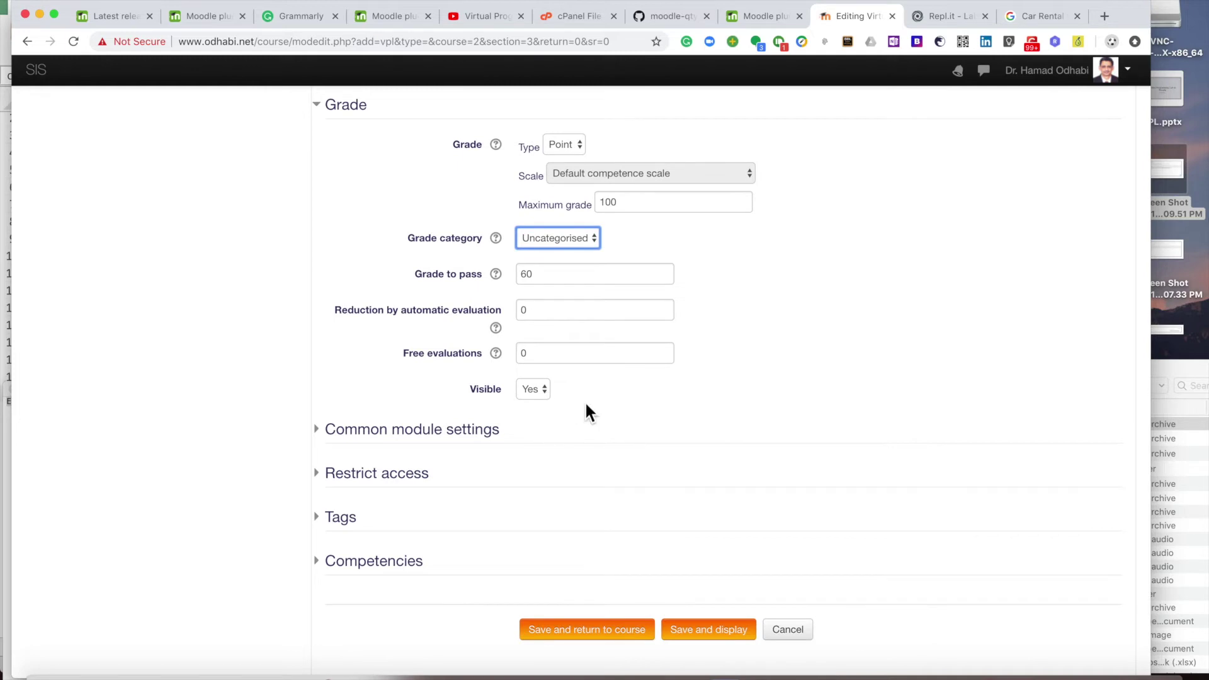
left_click(545, 394)
left_click(552, 400)
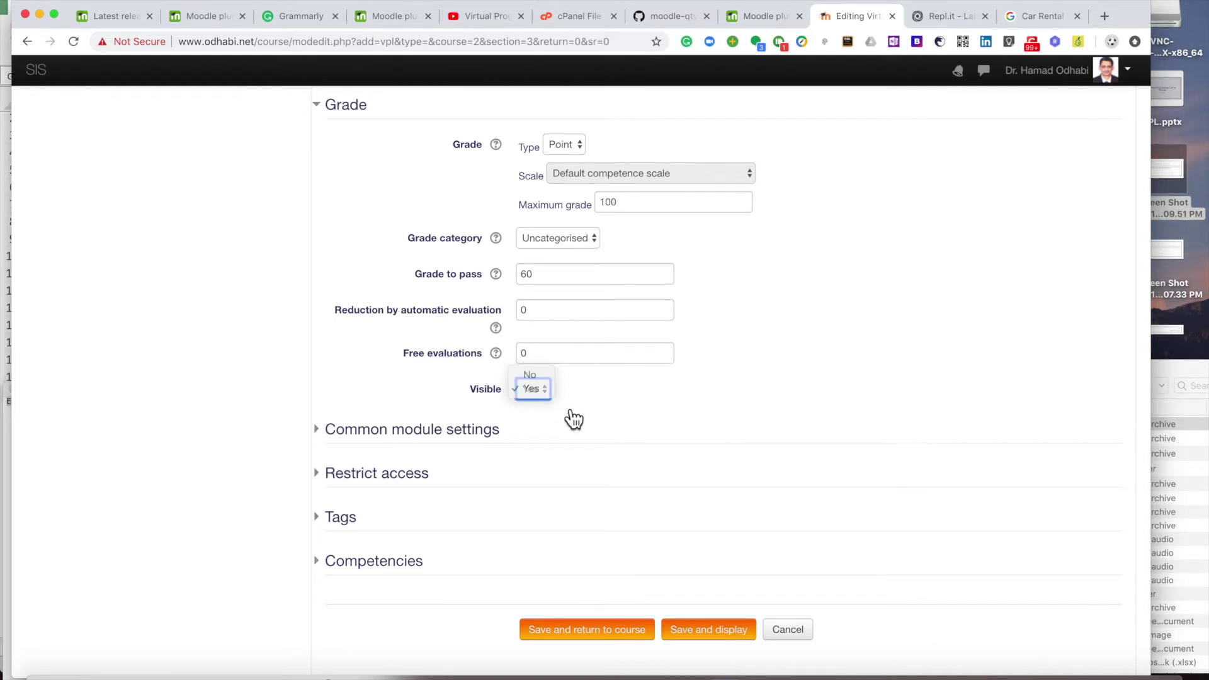
Expand the common module settings and check the group mode choices, keeping No groups
left_click(394, 433)
scroll(637, 415, "down", 1)
scroll(638, 420, "down", 5)
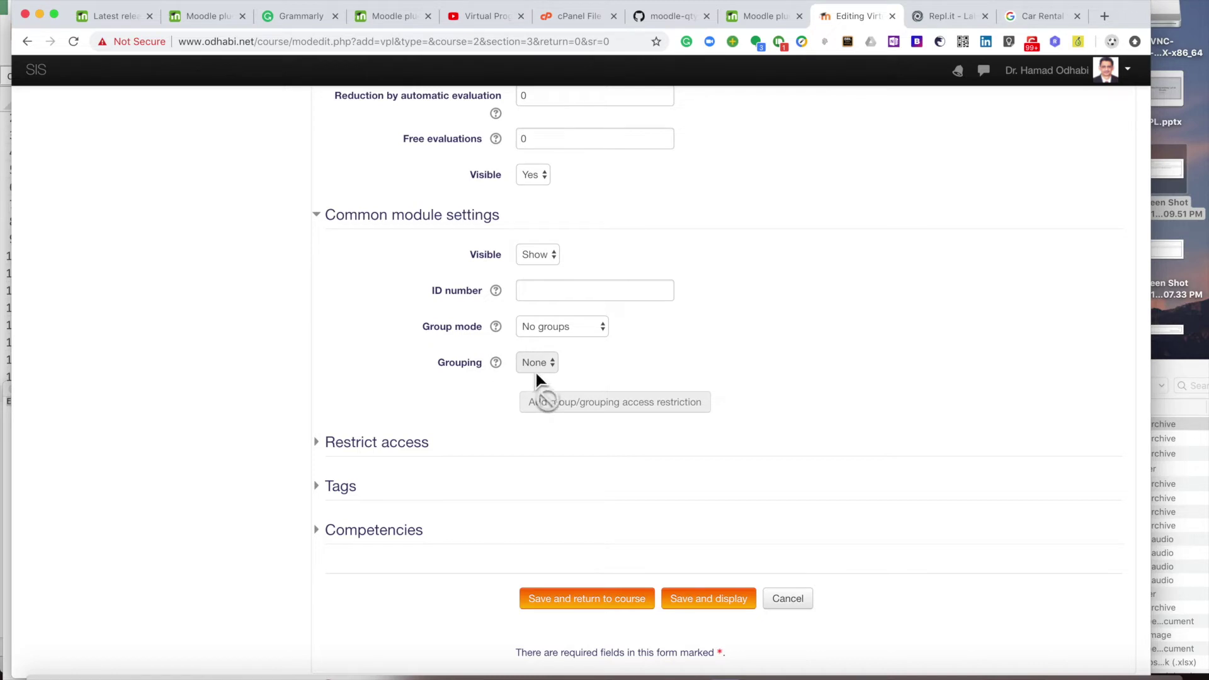
left_click(561, 348)
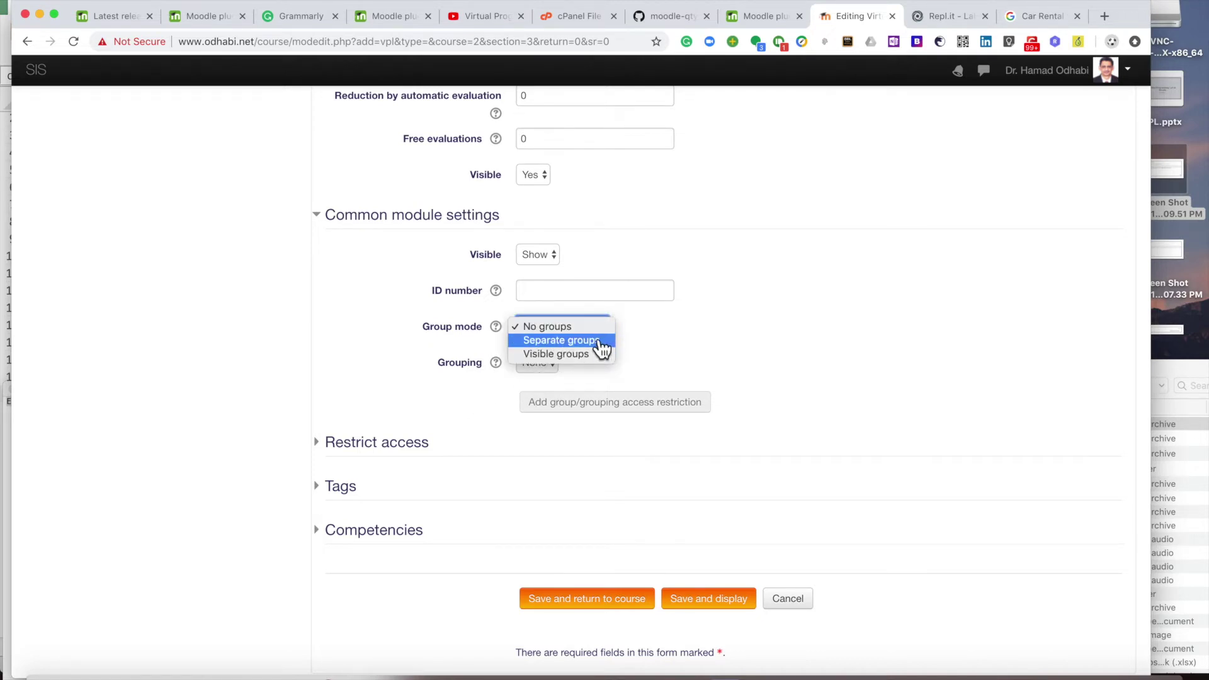
left_click(717, 334)
scroll(718, 334, "down", 3)
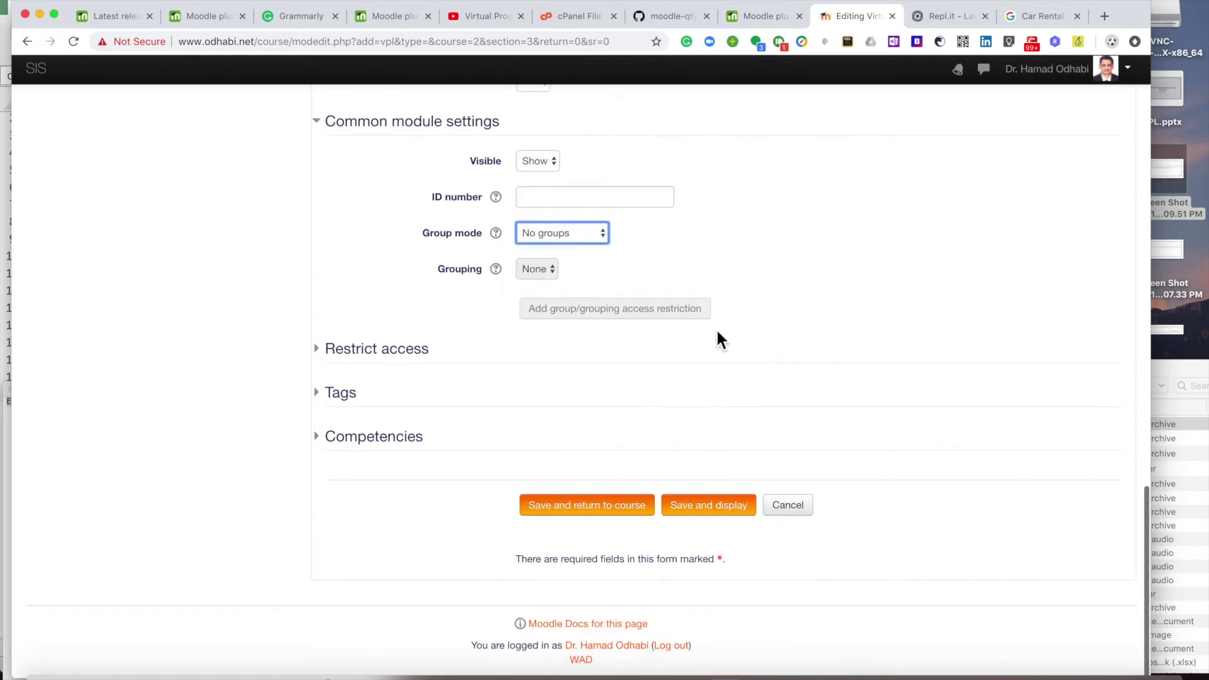
Expand the access restriction settings and check the available restriction types without adding one
left_click(406, 358)
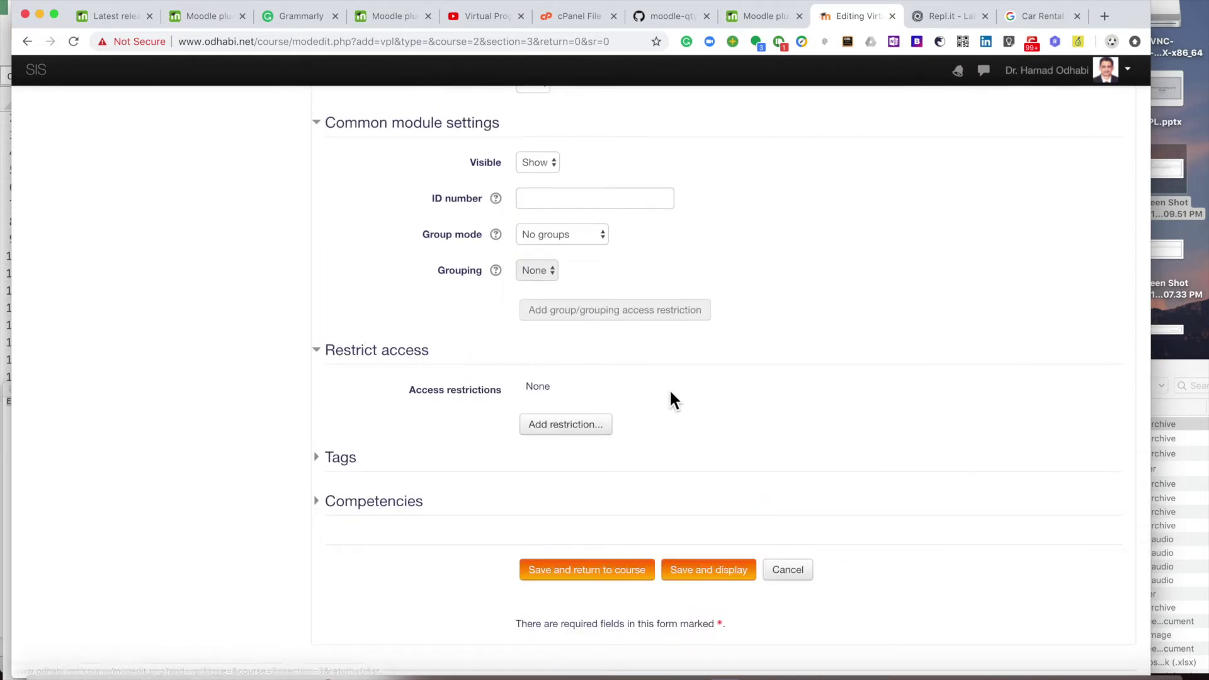
left_click(590, 428)
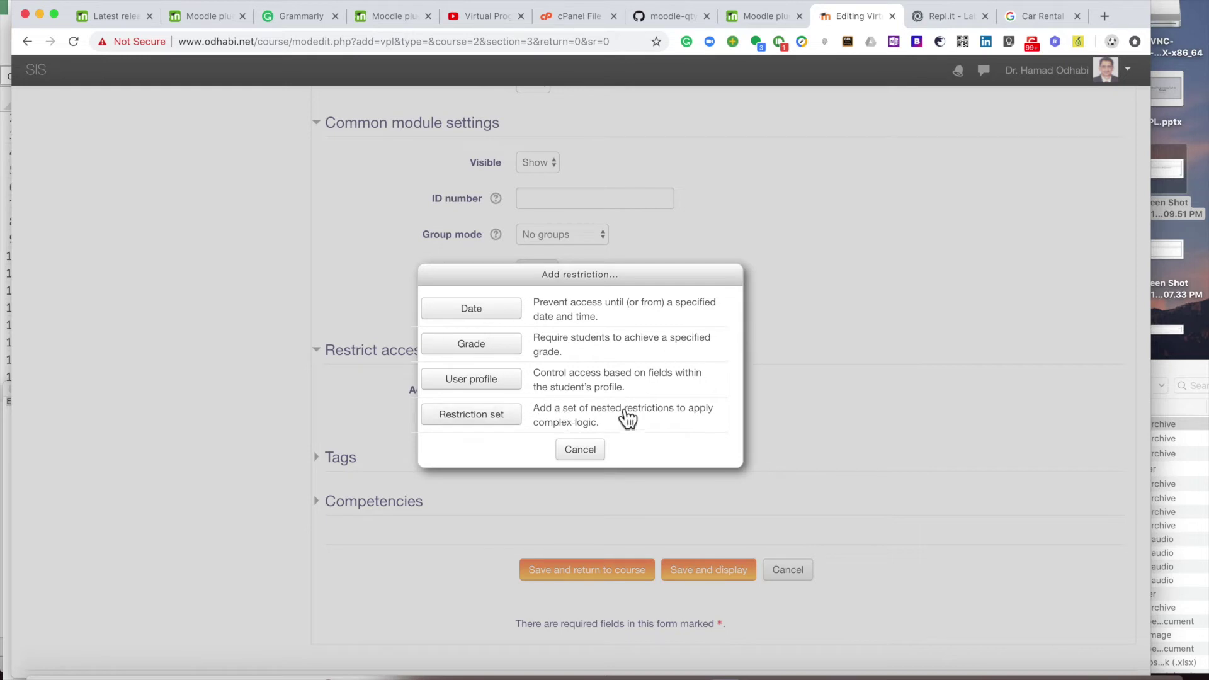
left_click(596, 451)
Expand the tag settings and add the tag "Data type" to the activity
scroll(621, 462, "down", 2)
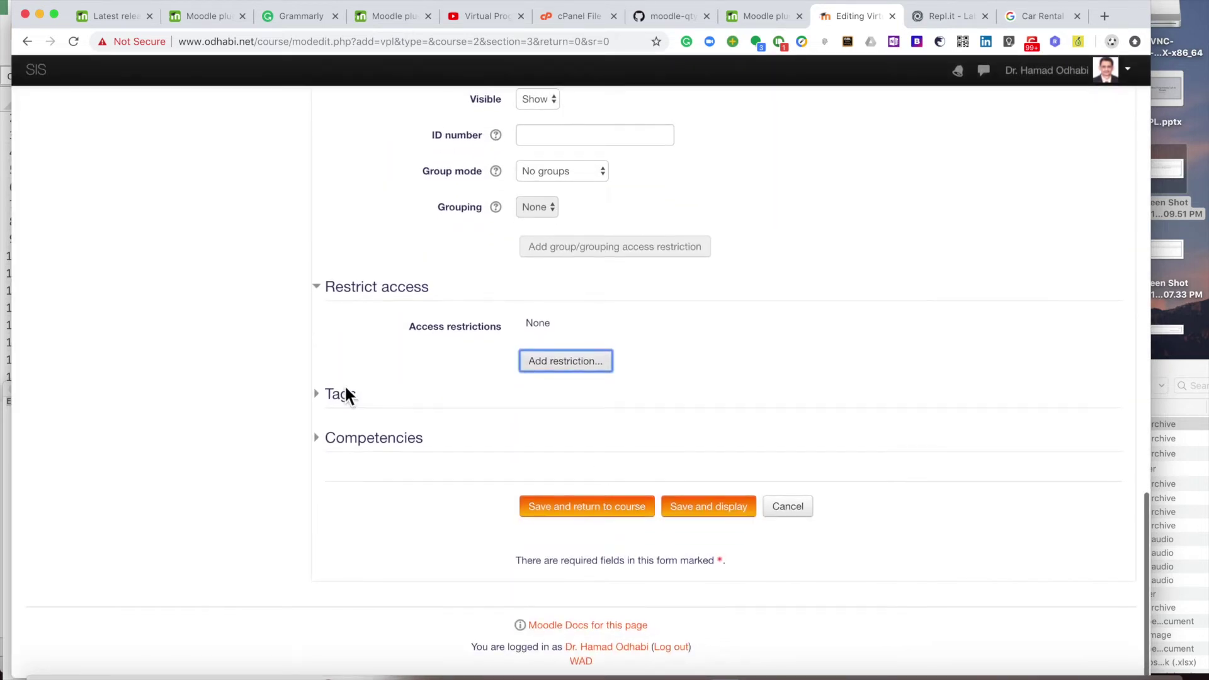
left_click(353, 396)
left_click(543, 454)
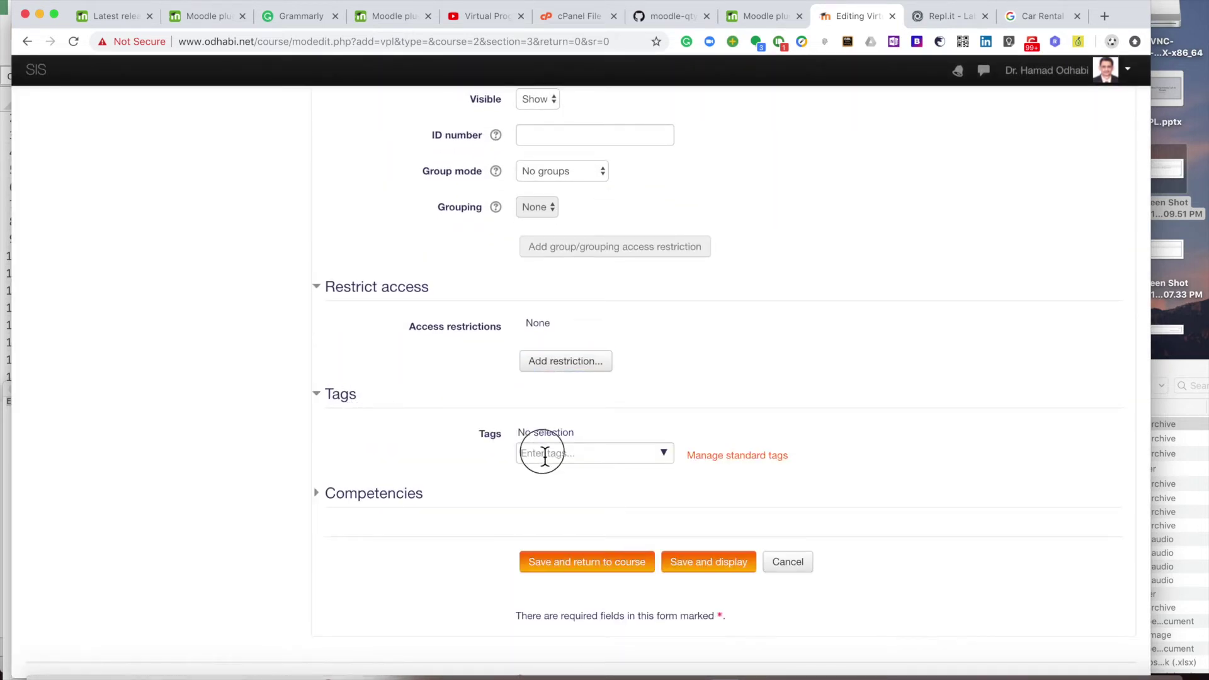
type("Da")
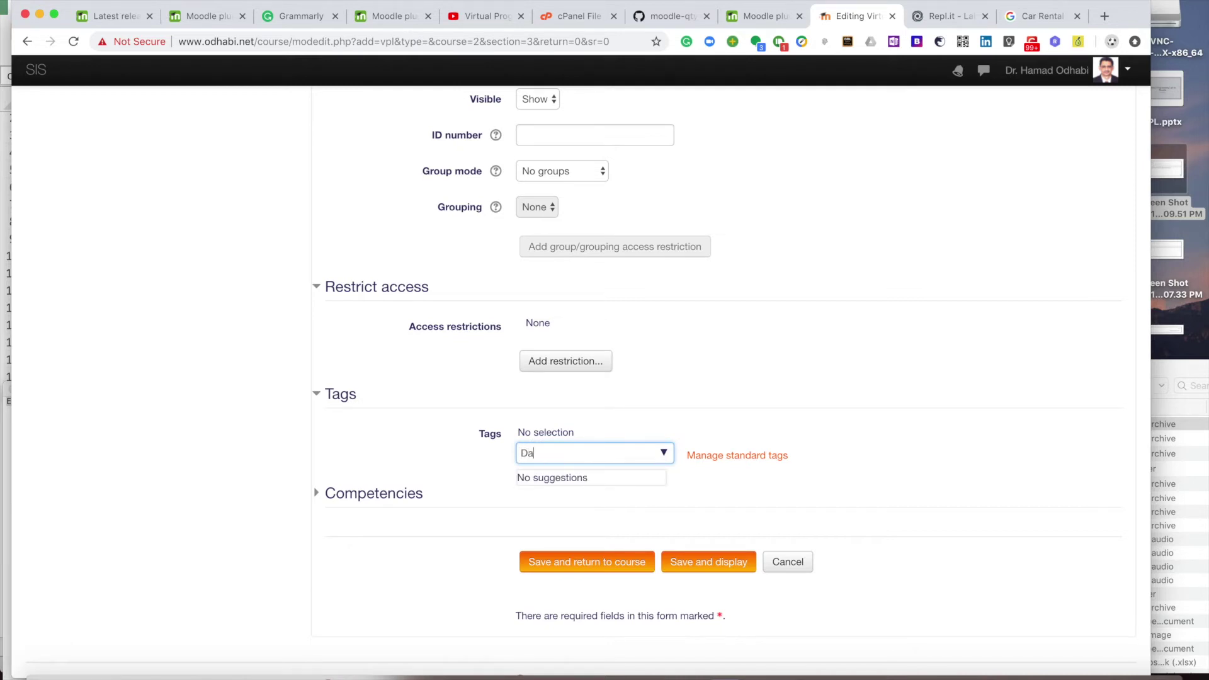
type("t a type")
left_click(787, 384)
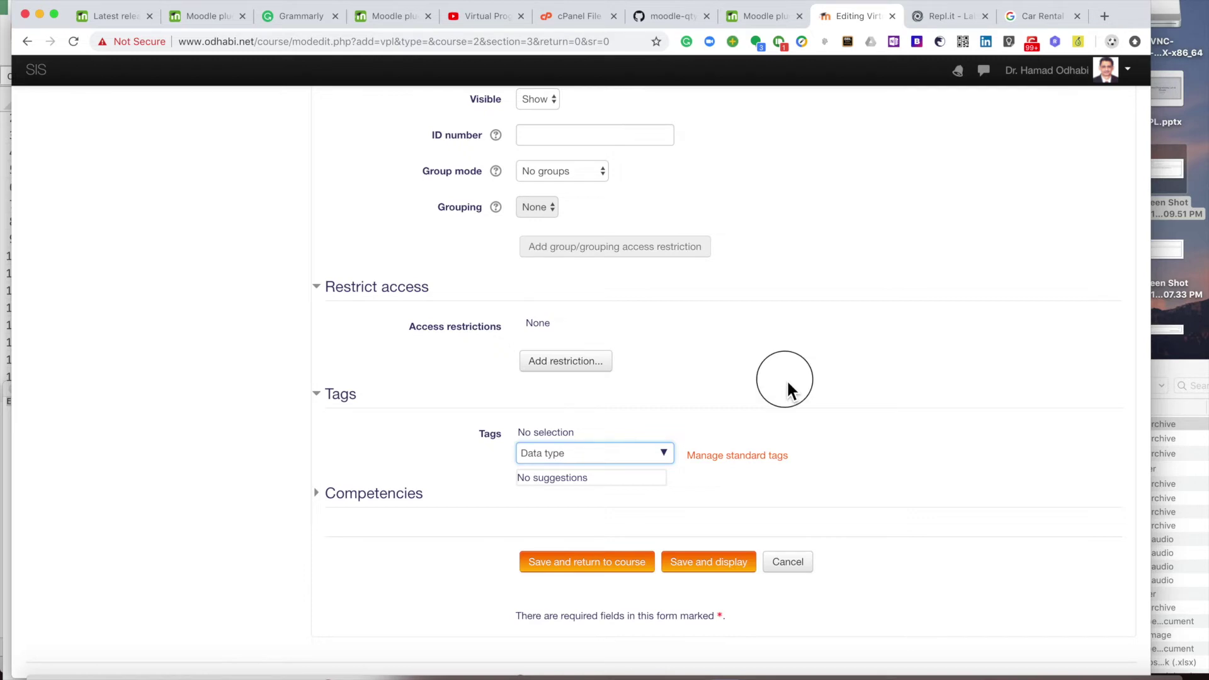
Expand the competency settings and check the course competencies and activity completion choices, keeping Do nothing
scroll(734, 392, "down", 2)
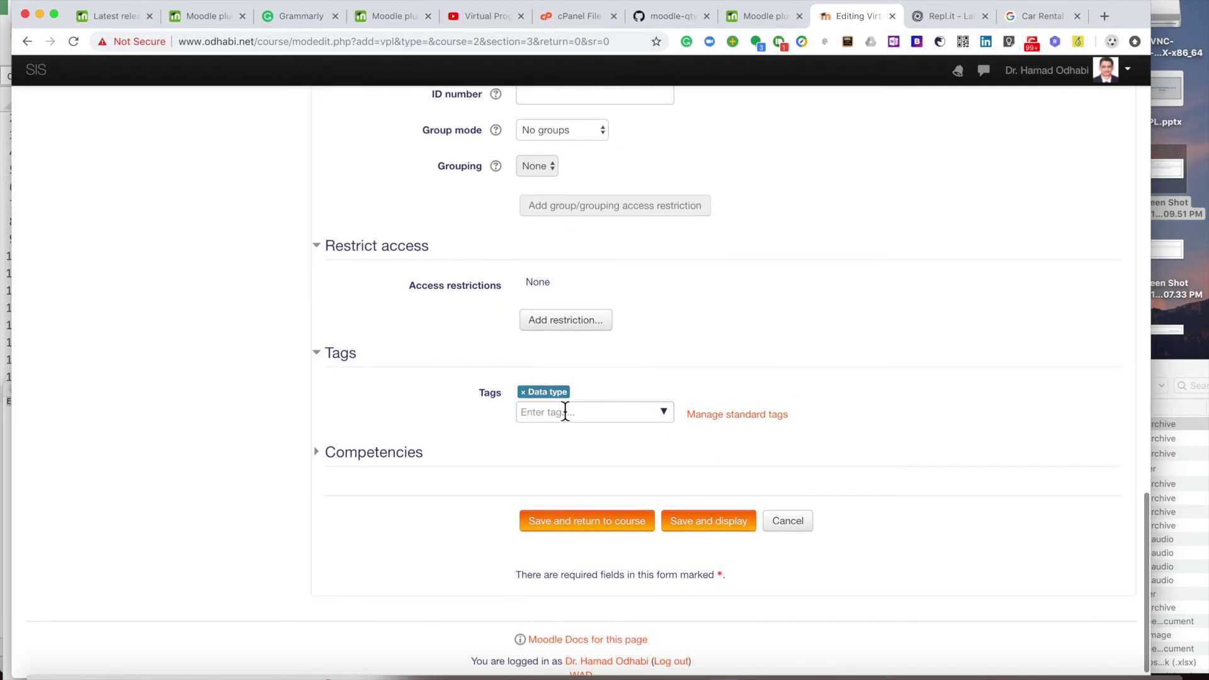
left_click(372, 459)
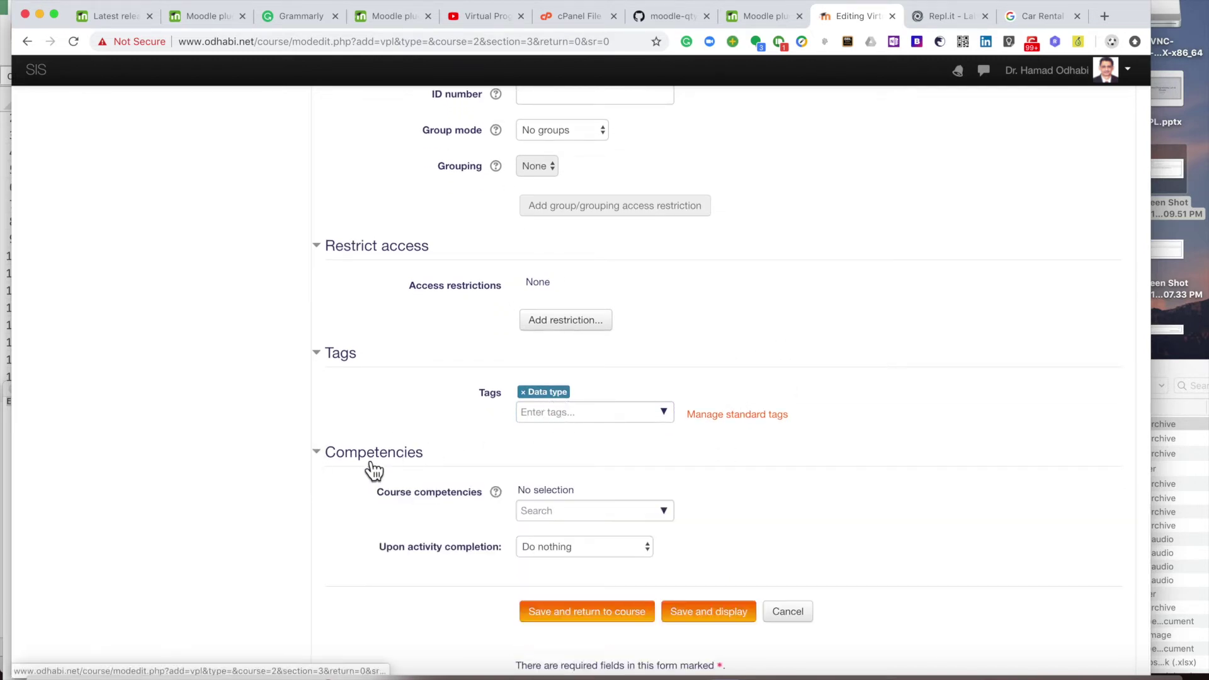
scroll(417, 402, "down", 3)
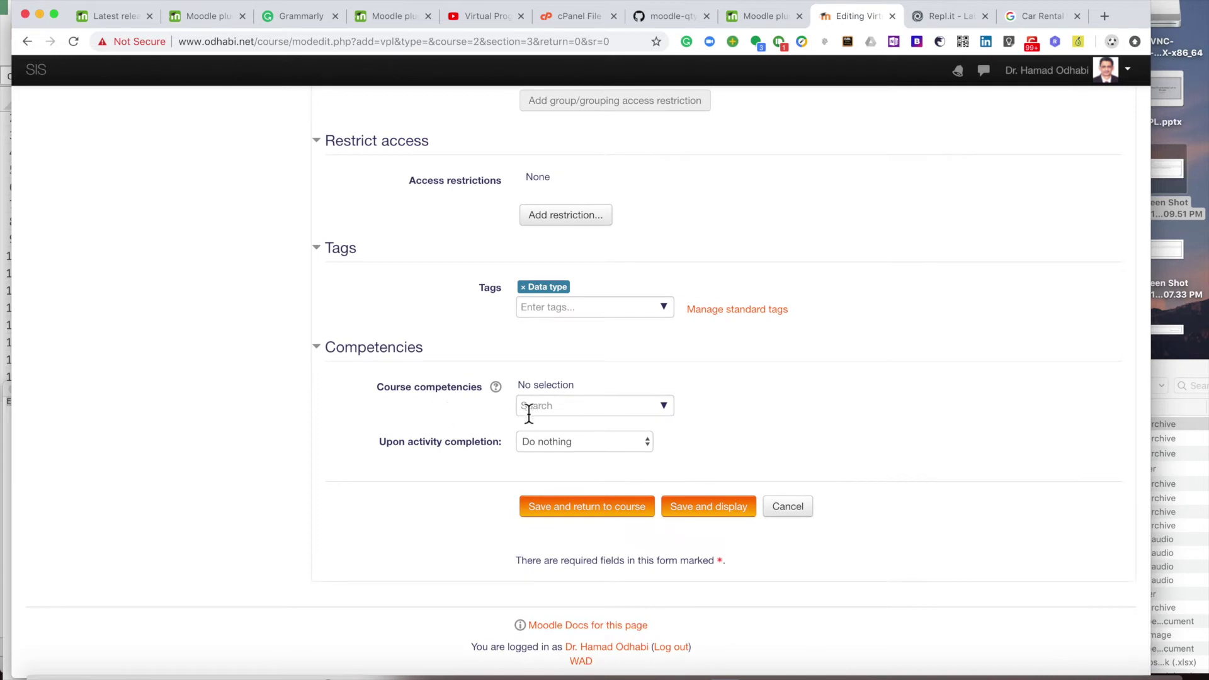
left_click(667, 408)
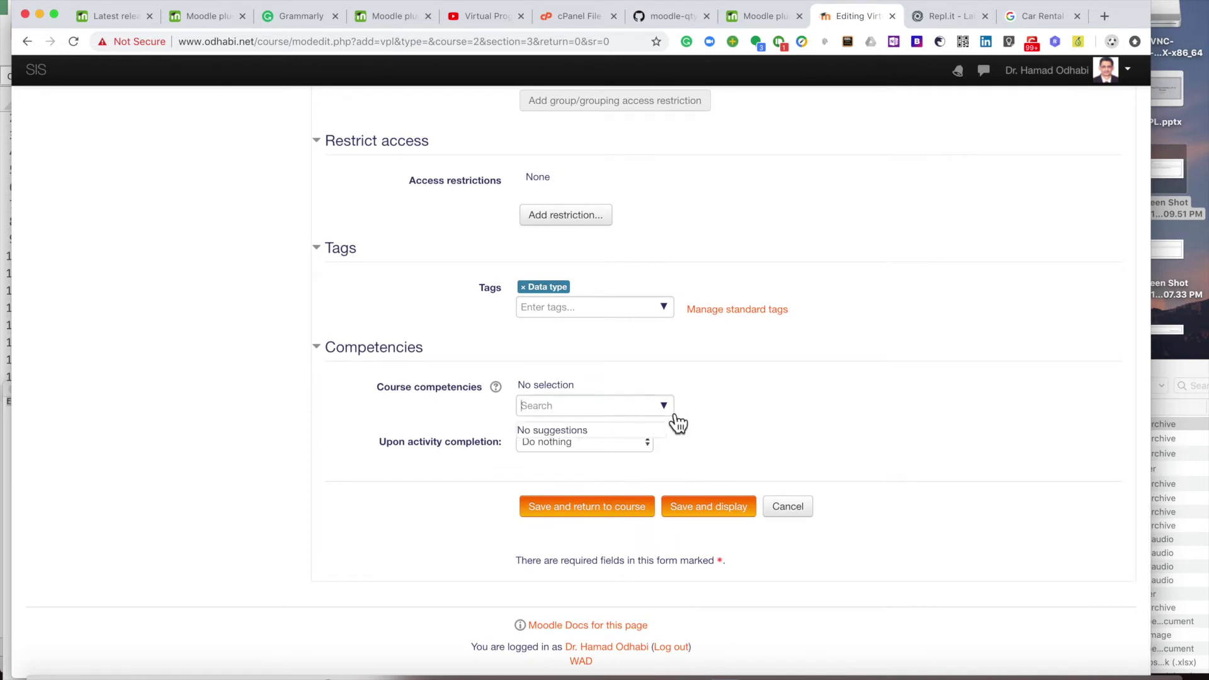
left_click(718, 383)
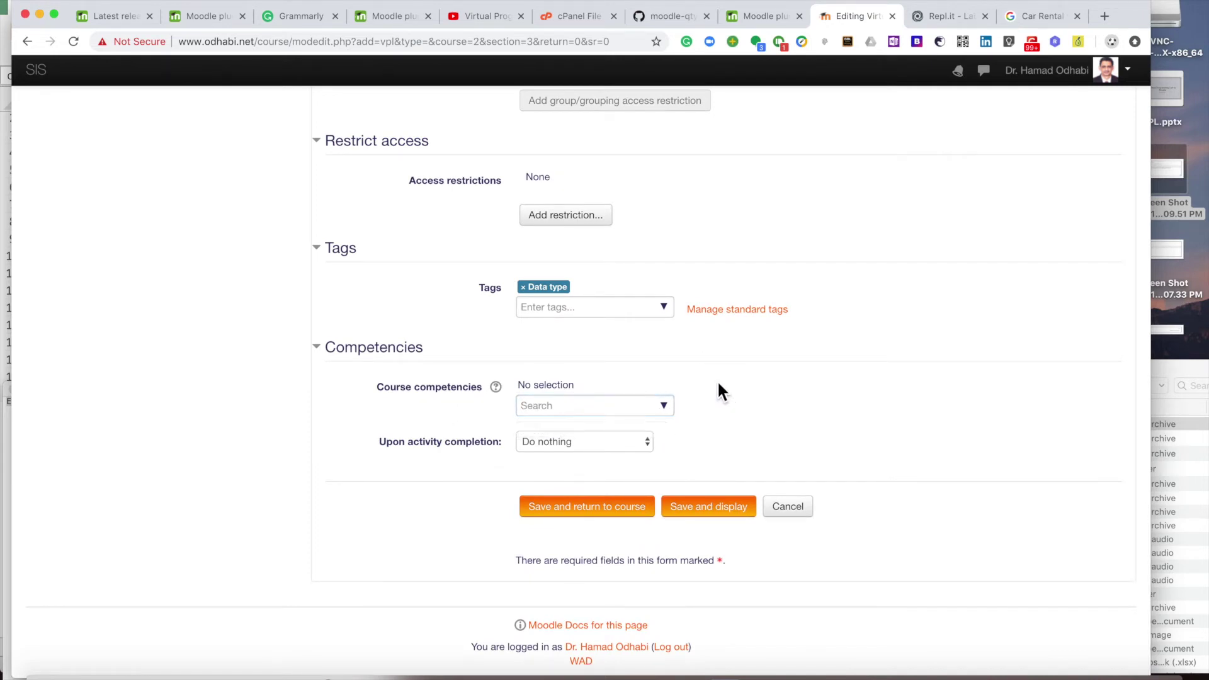
left_click(622, 449)
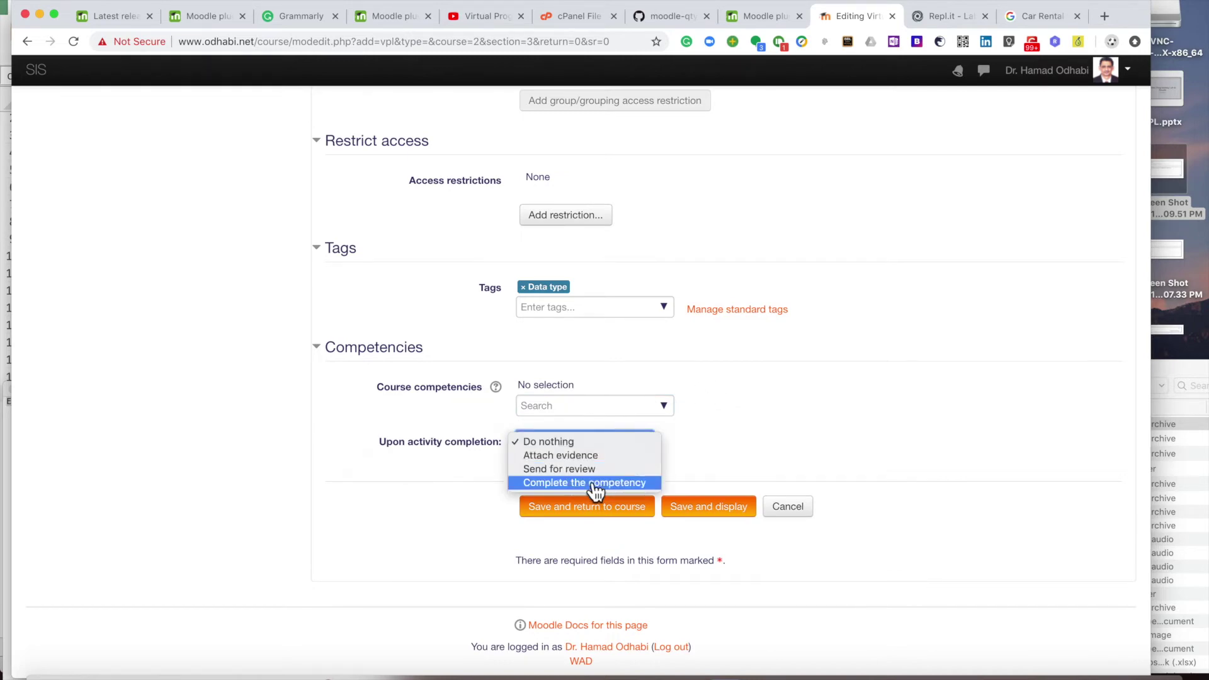
left_click(745, 390)
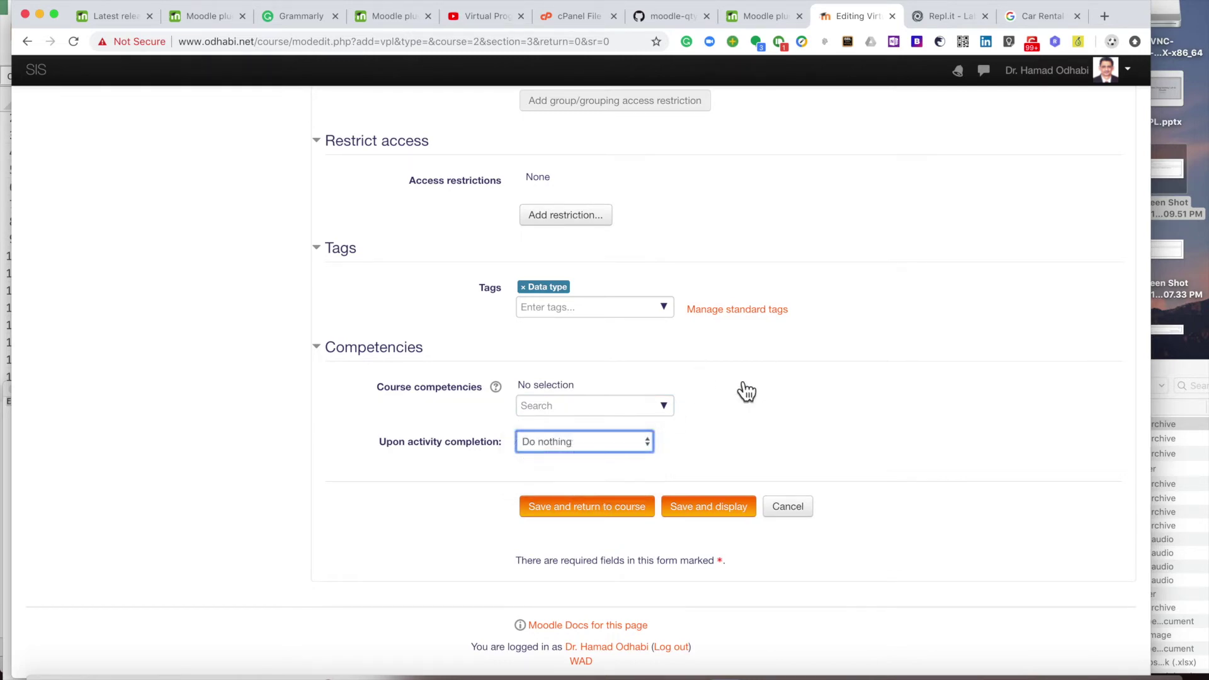
Review all settings of the new activity, from the description to the competencies, and save it, returning to the course
scroll(743, 385, "up", 20)
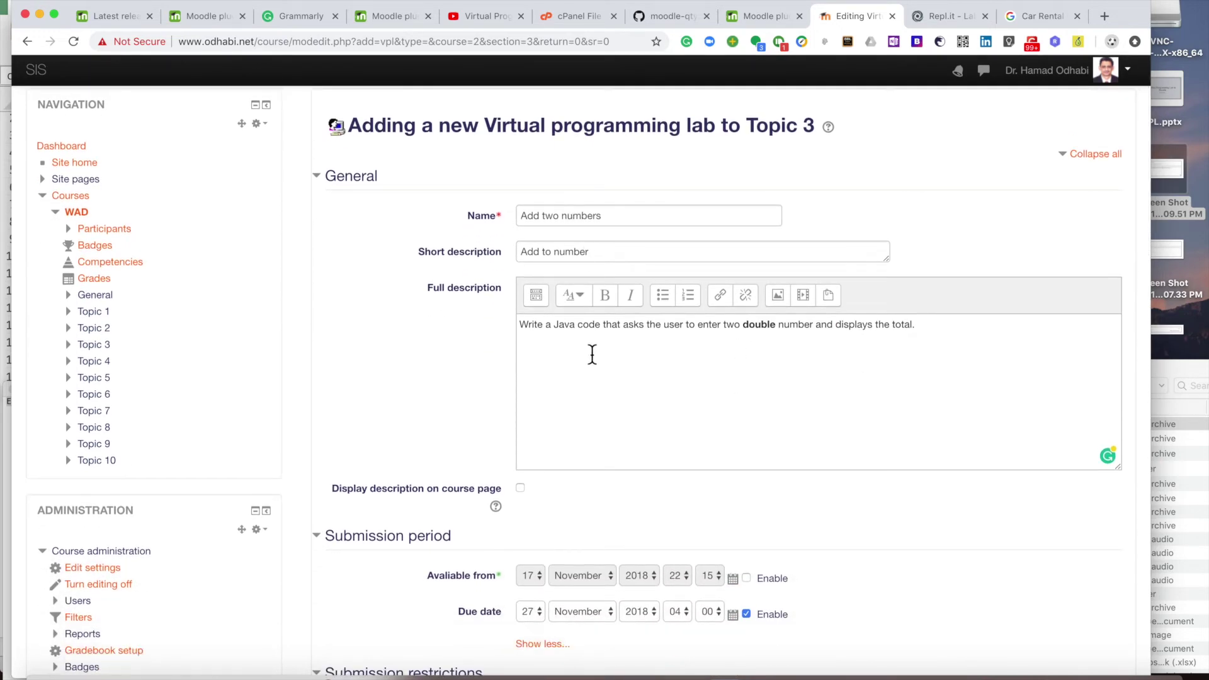
scroll(810, 398, "down", 5)
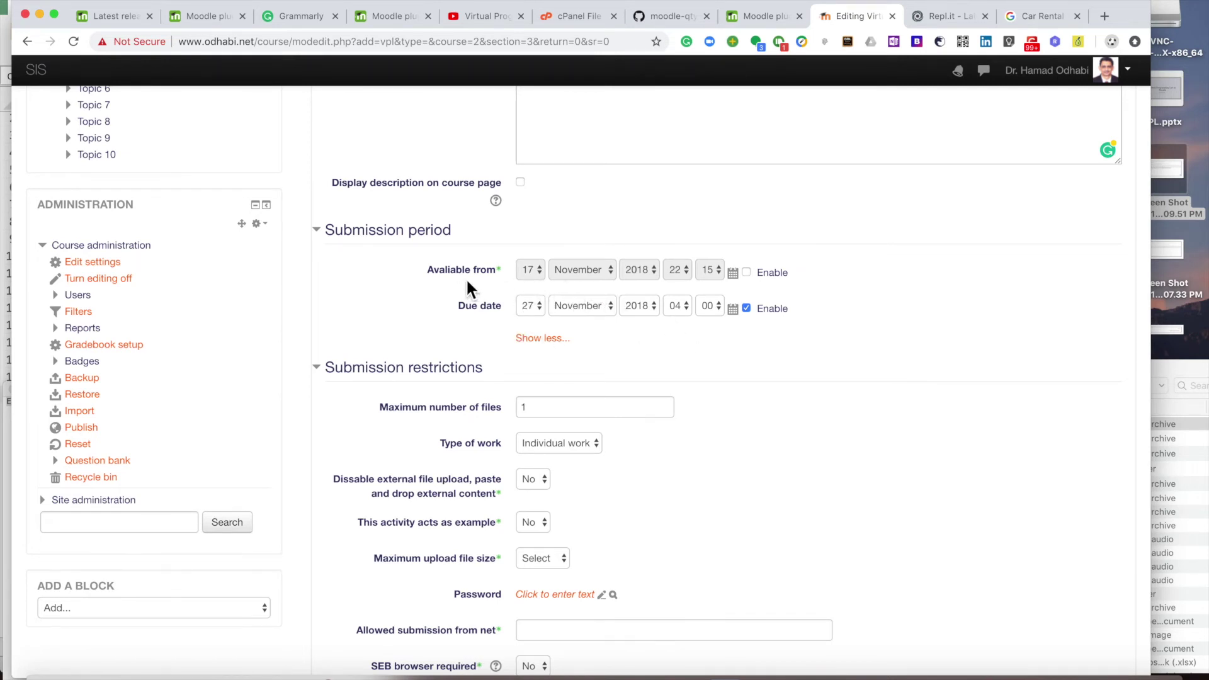
left_click_drag(529, 337, 672, 362)
scroll(747, 348, "down", 5)
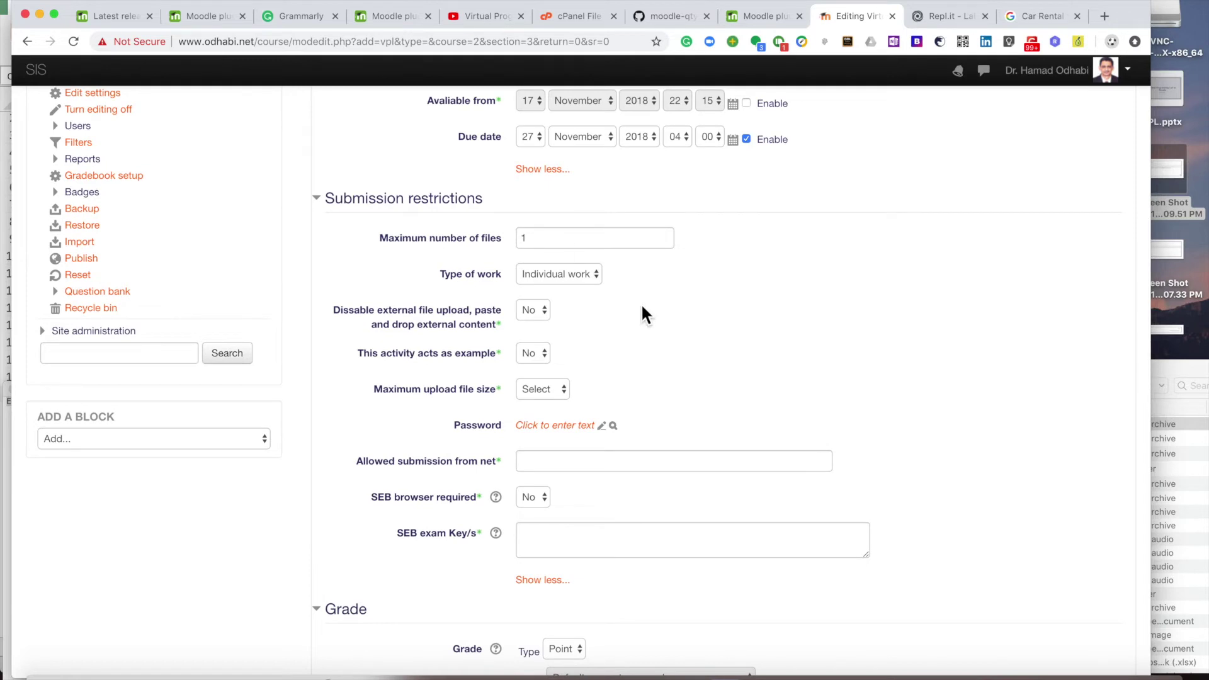
scroll(691, 368, "down", 10)
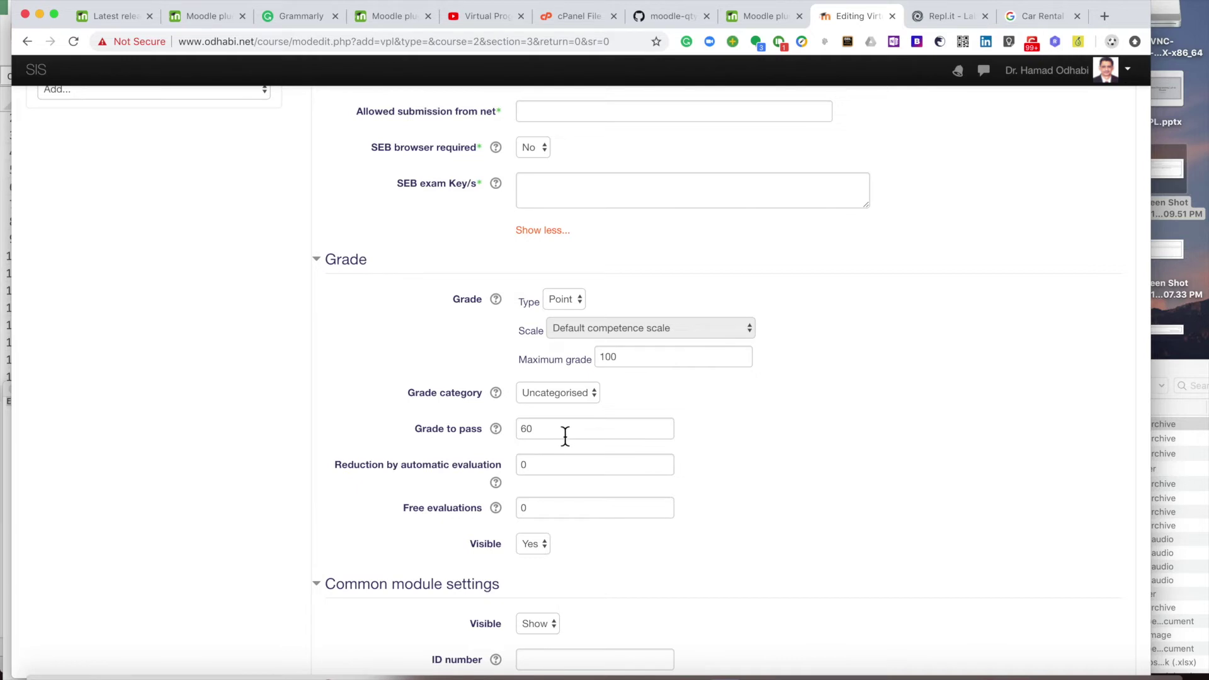
scroll(760, 476, "down", 7)
scroll(762, 480, "down", 3)
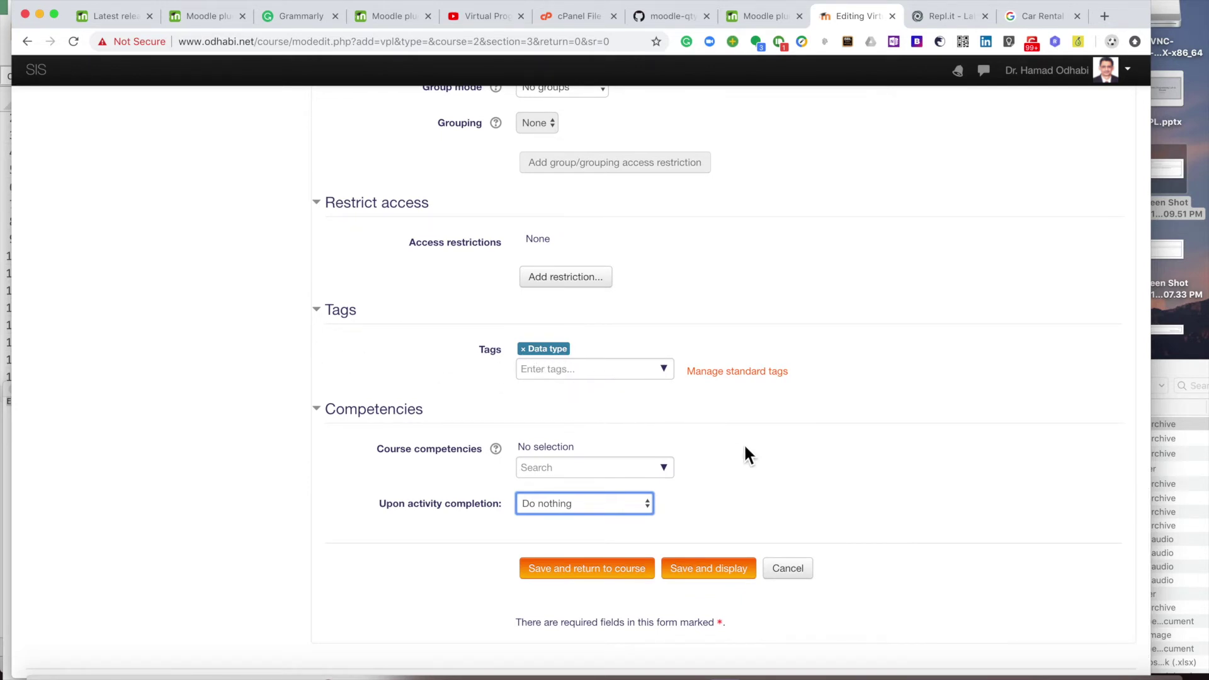
scroll(743, 443, "down", 2)
left_click(622, 522)
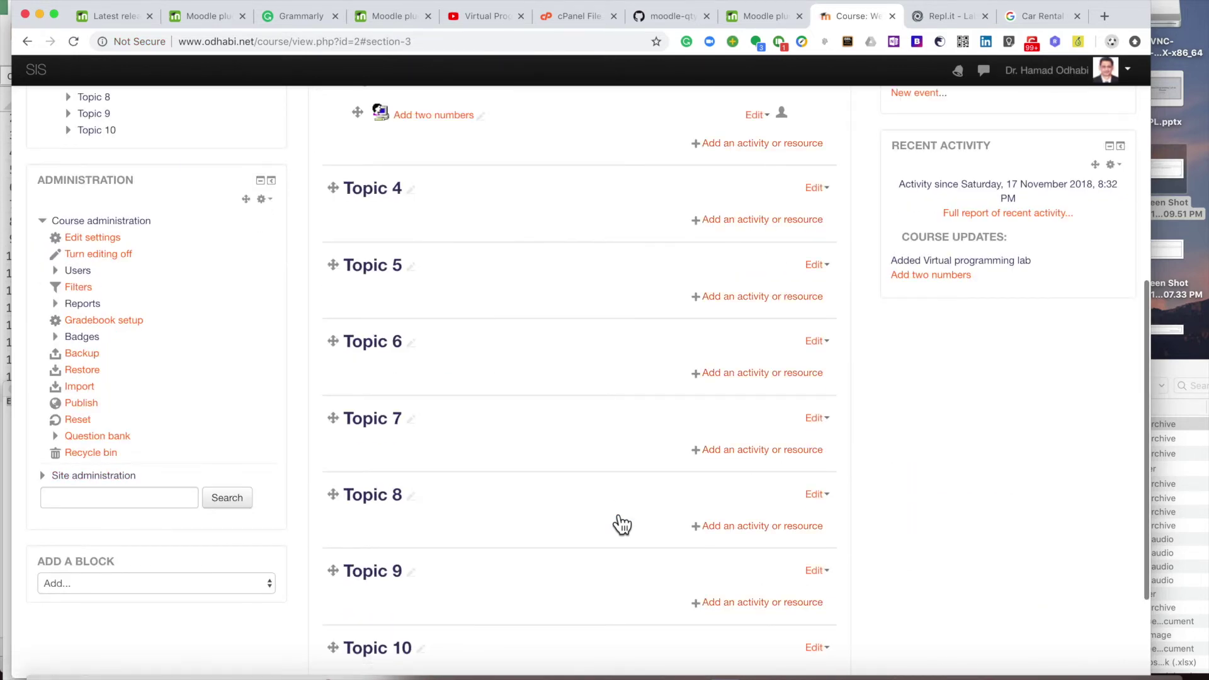
Open the settings of the "Add two numbers" activity in Topic 3 for editing
scroll(622, 524, "up", 3)
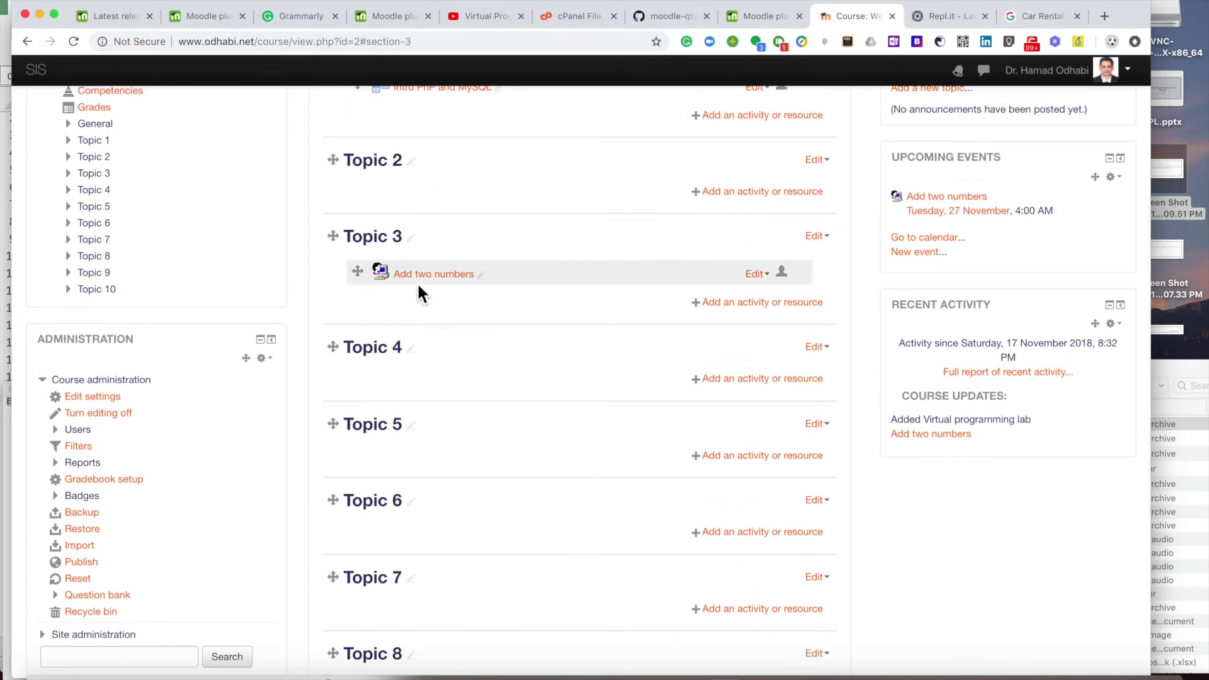
left_click(755, 275)
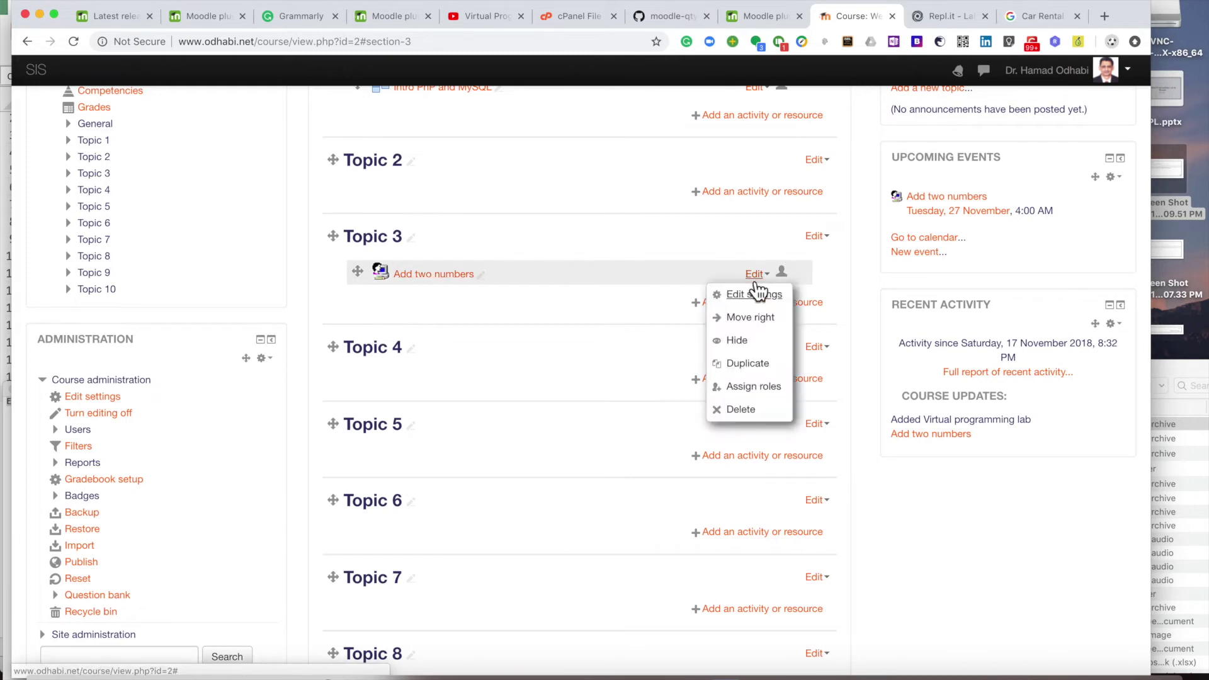
left_click(754, 296)
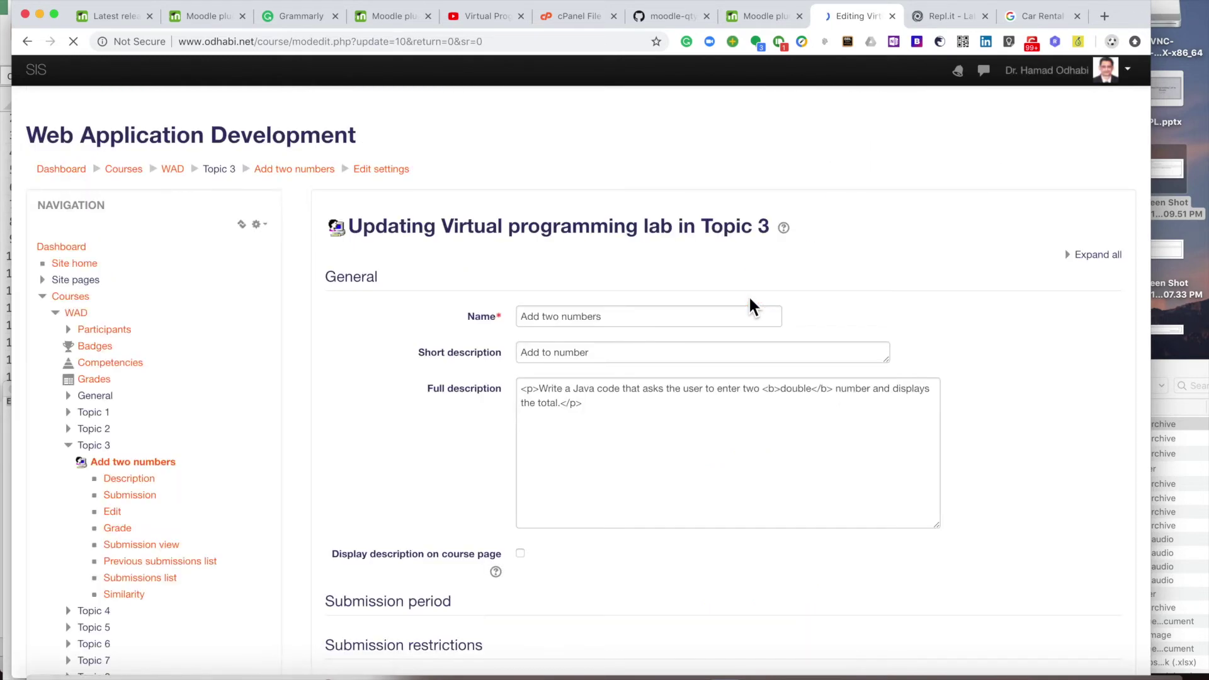
scroll(499, 466, "down", 6)
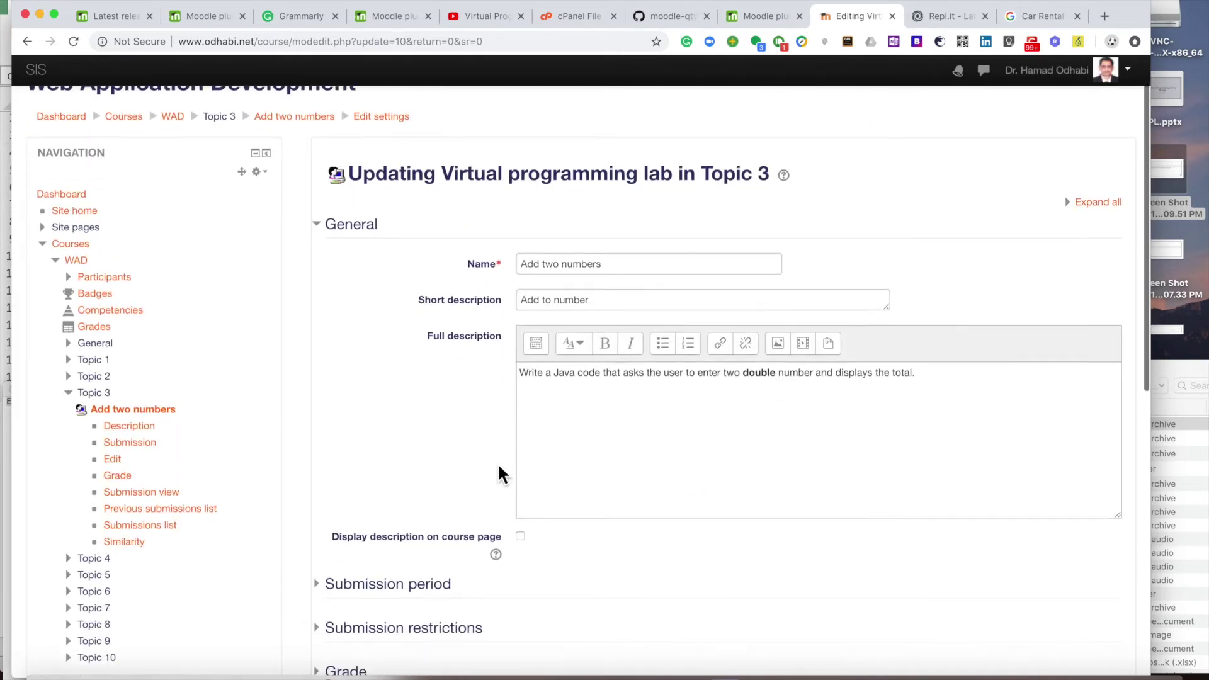
Open the activity's execution options and look through the available VPL administration pages
scroll(499, 470, "down", 1)
left_click(117, 438)
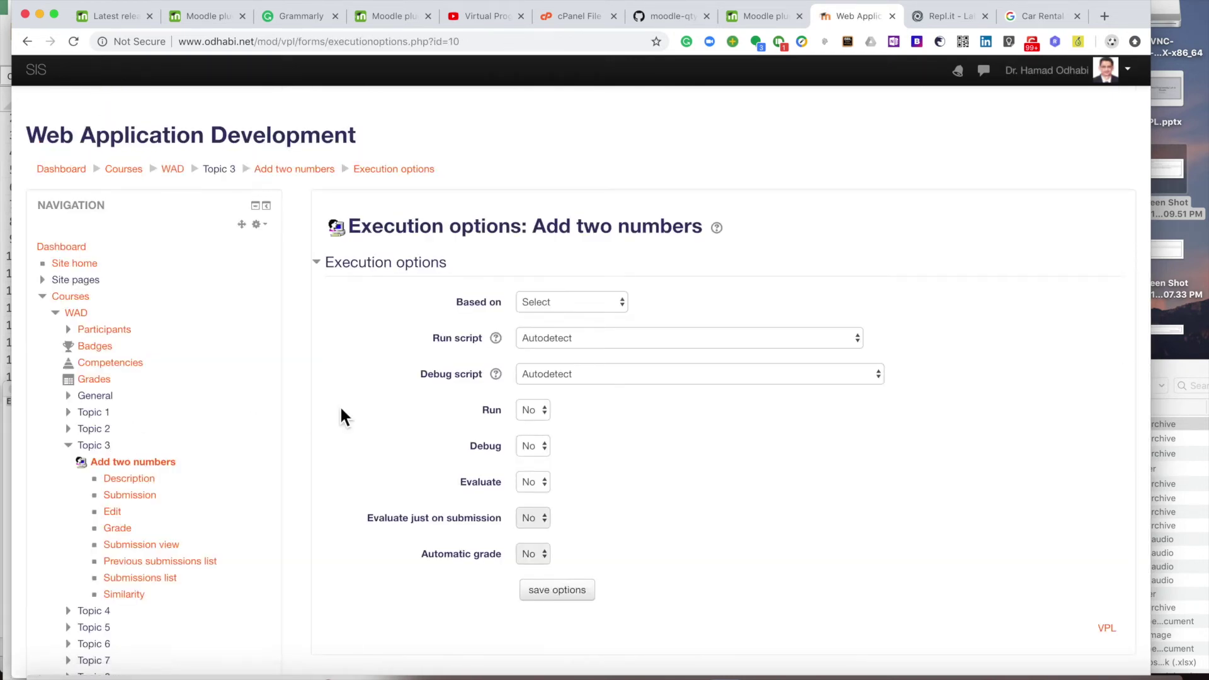
scroll(340, 409, "down", 3)
scroll(339, 409, "down", 4)
scroll(340, 416, "down", 1)
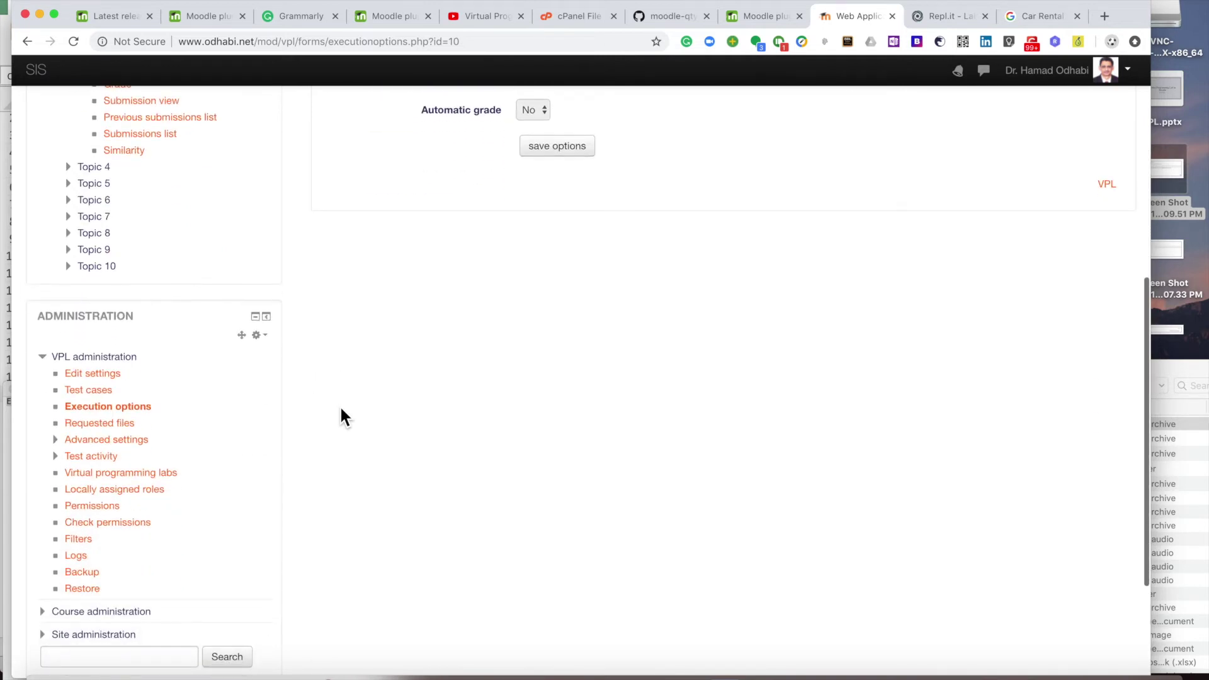
Open the activity's test cases and enter the case "adding two number" with inputs 1 and 3 and output=4
left_click(106, 396)
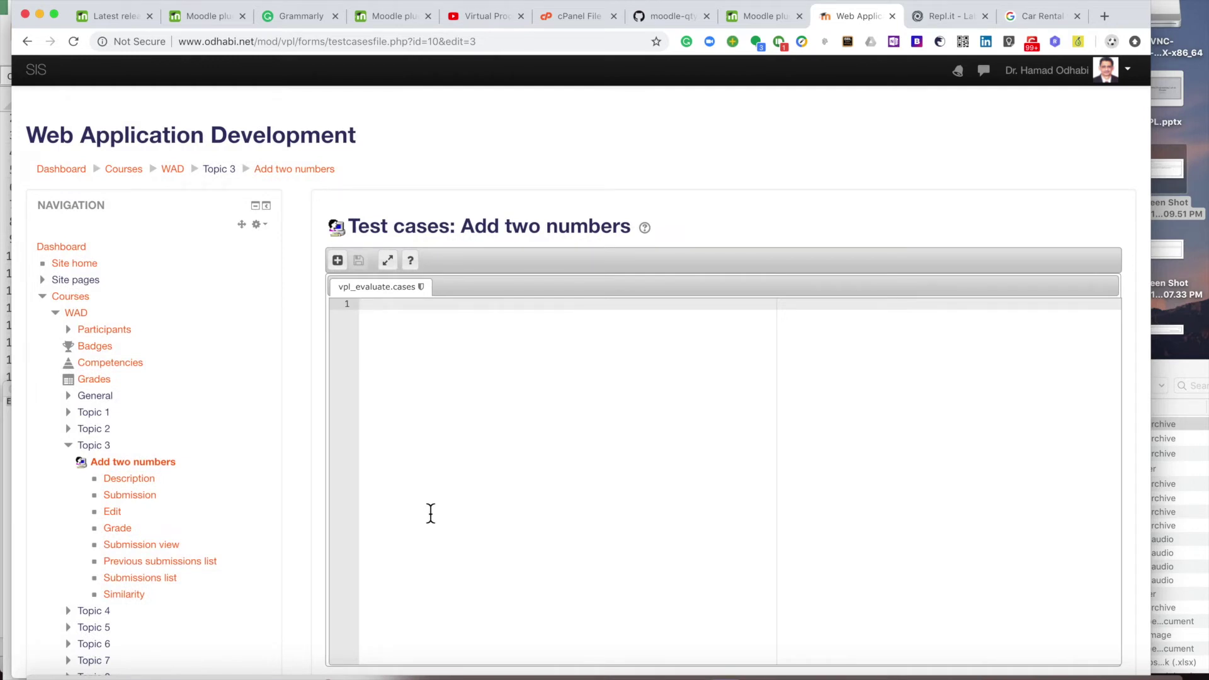
type("case=addi")
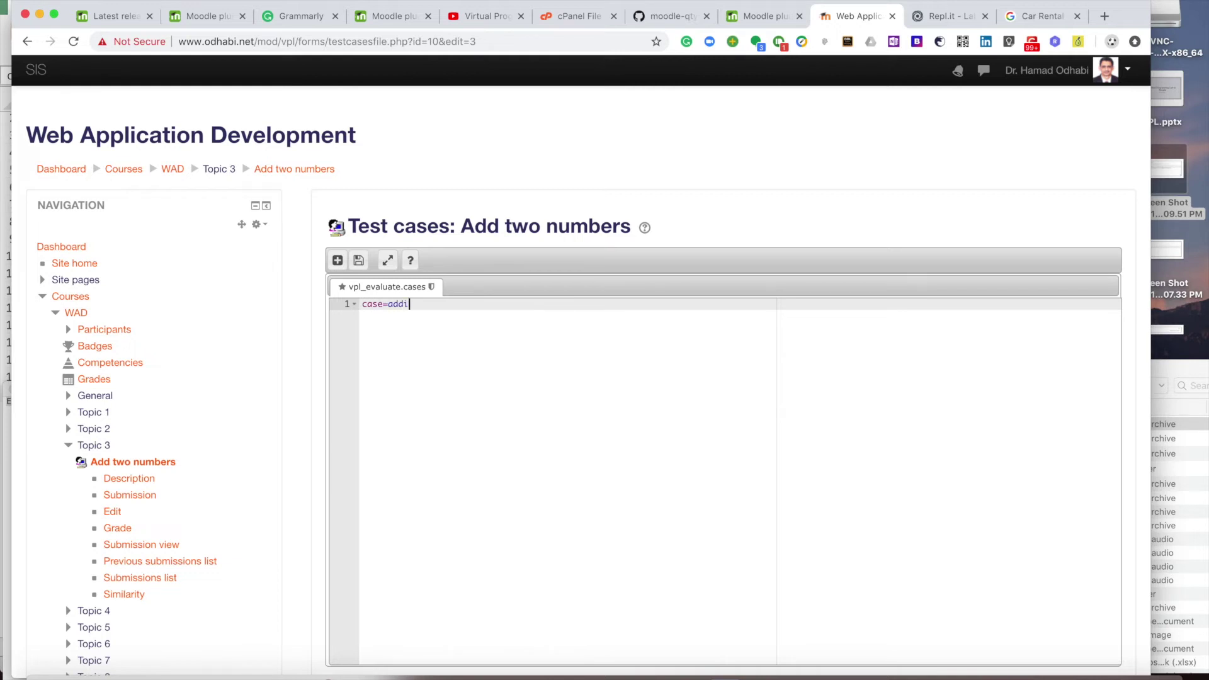
type("ng two number")
key("Return")
type("input=1")
key("Return")
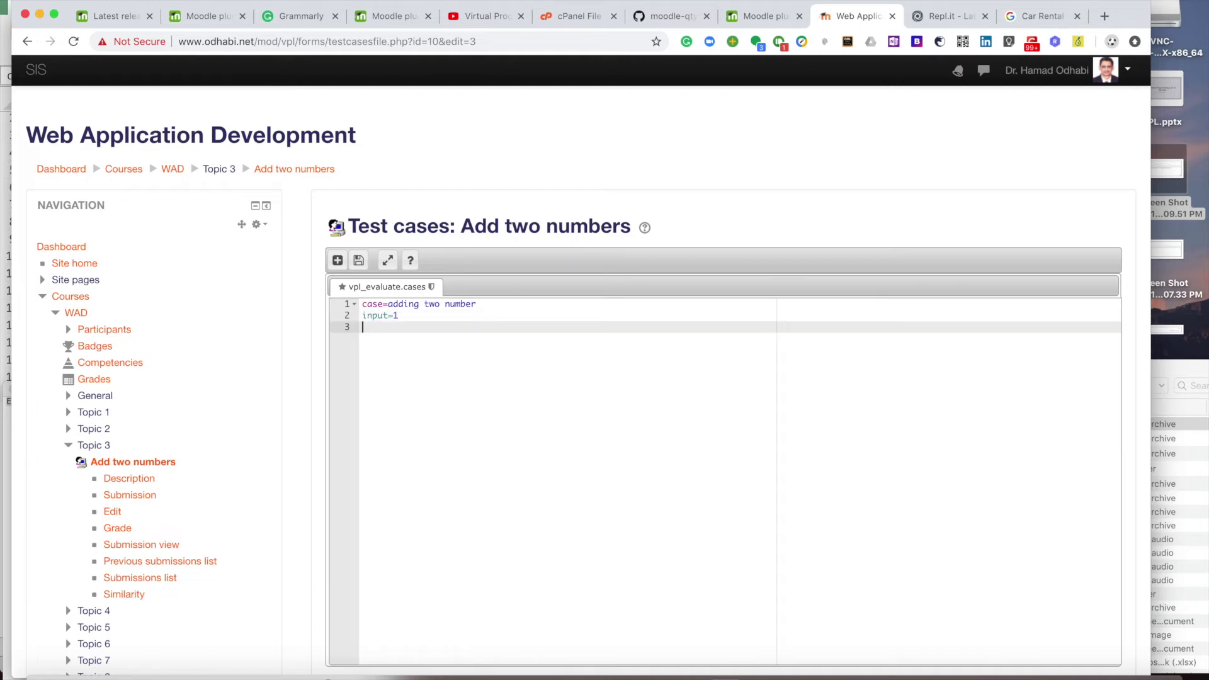
type("3")
key("Return")
type("outpu")
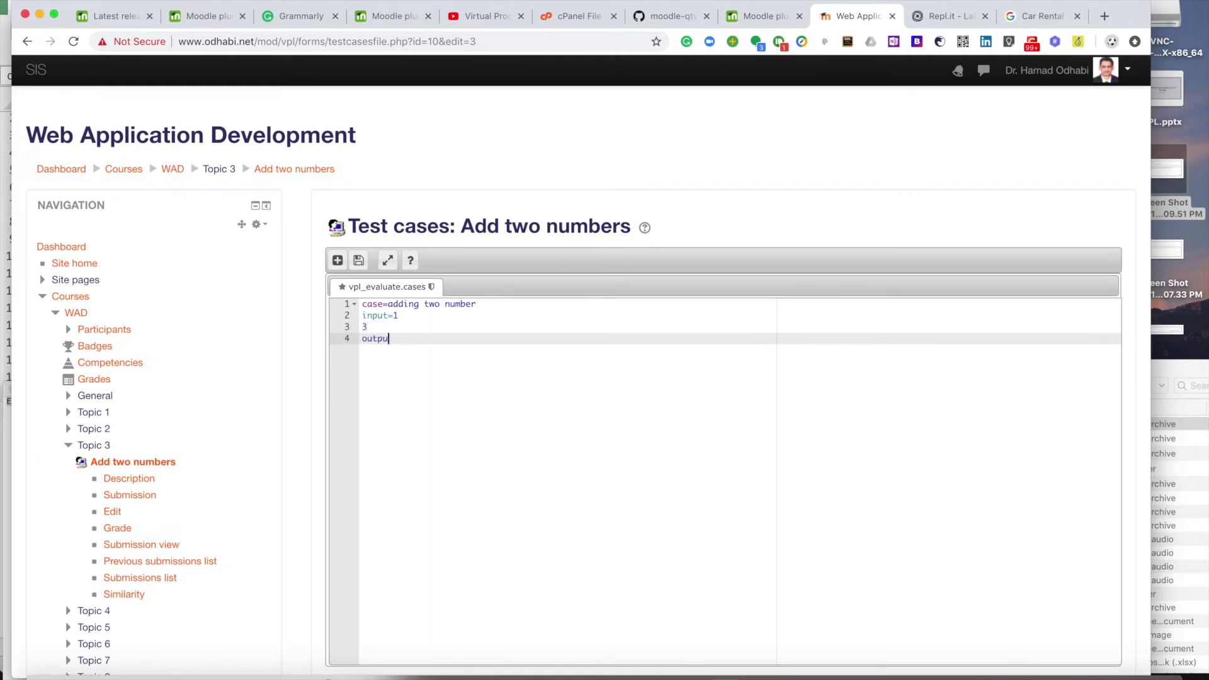
type("t=4")
key("Return")
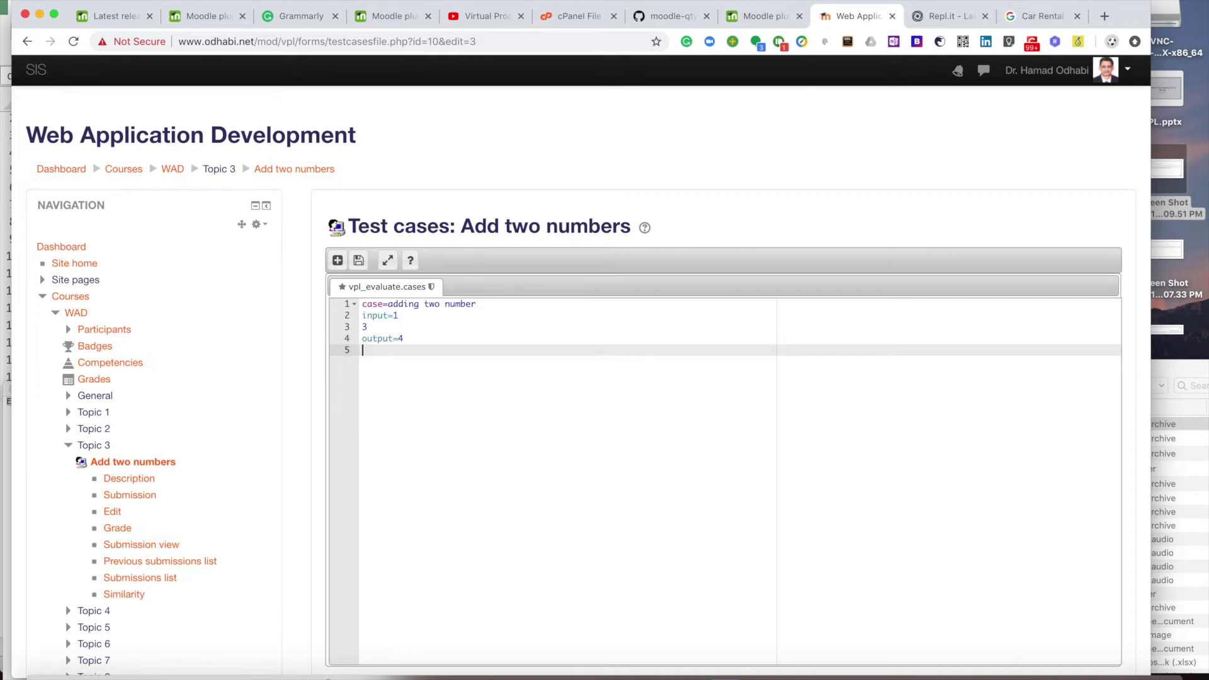
Add a second set of test data below the first case, with inputs 265 and 5 and output=270.0
type("input=265")
key("Return")
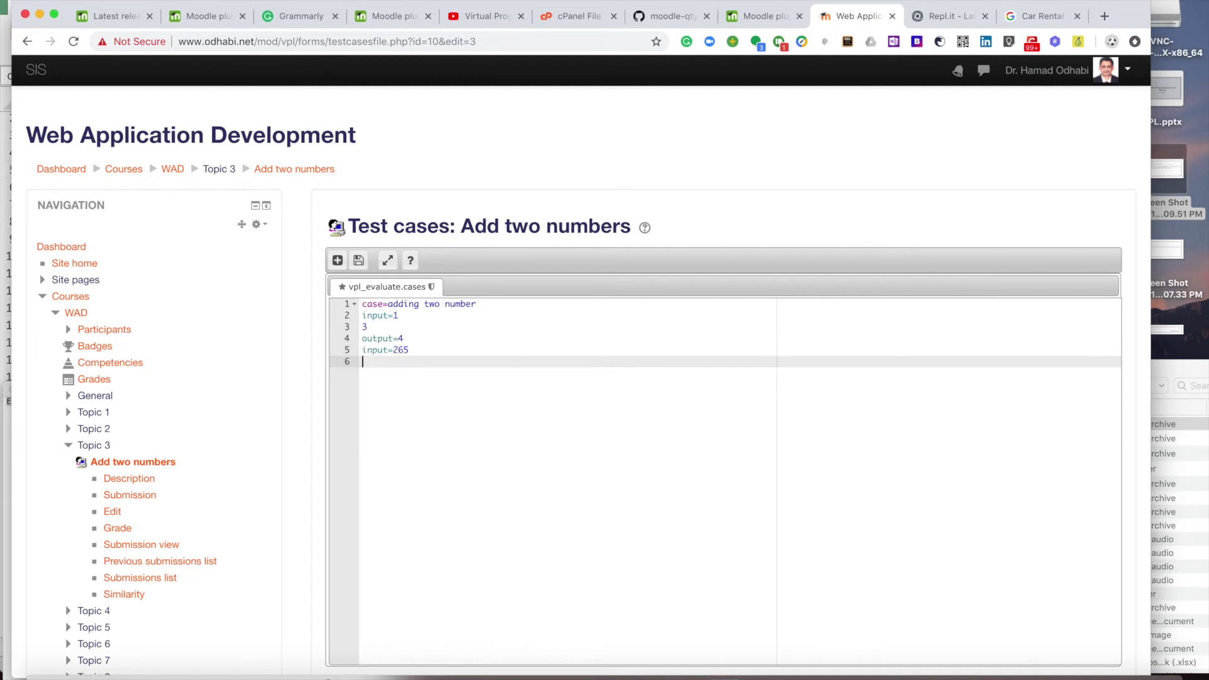
type("5")
key("Return")
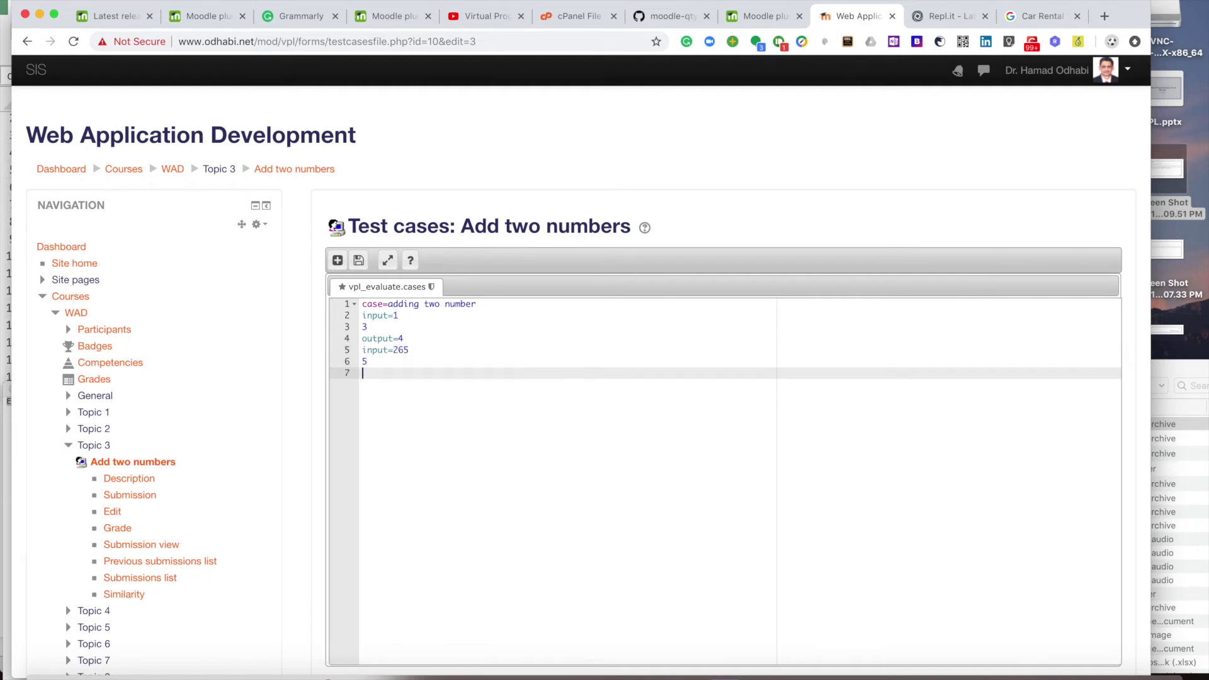
type("output=270.0")
Change the expected output of the first test case to 4.0
key("Up")
key("Up")
key("Up")
key("Up")
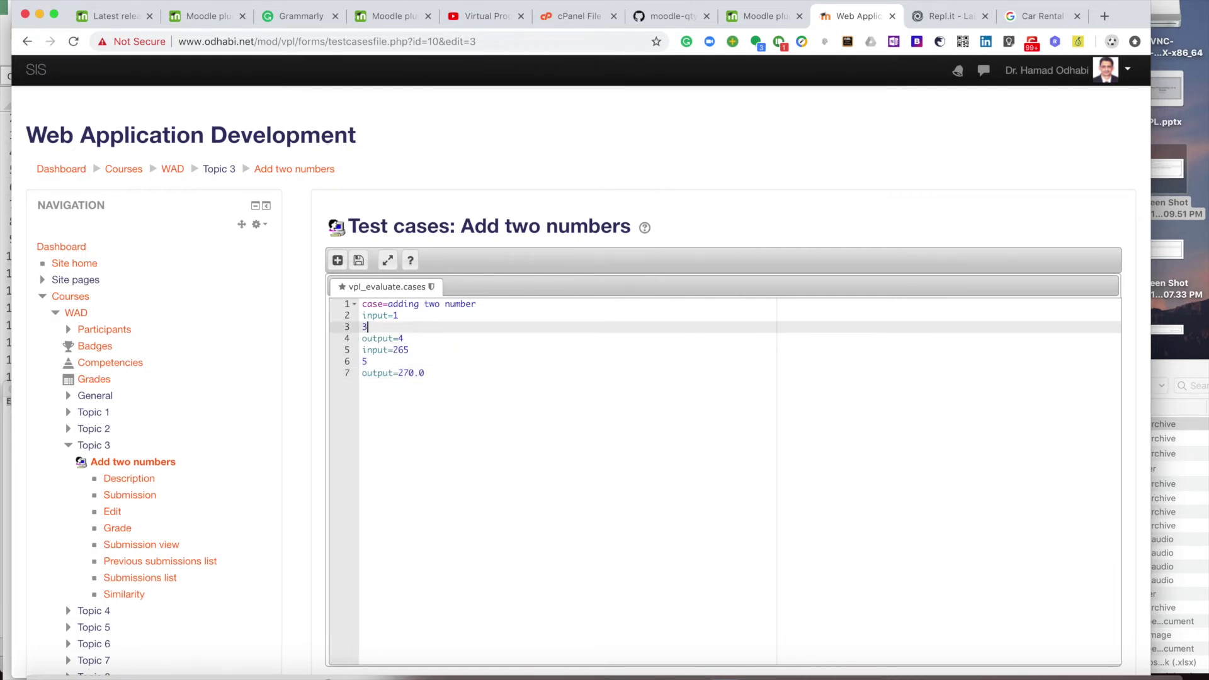
key("Down")
key("Down")
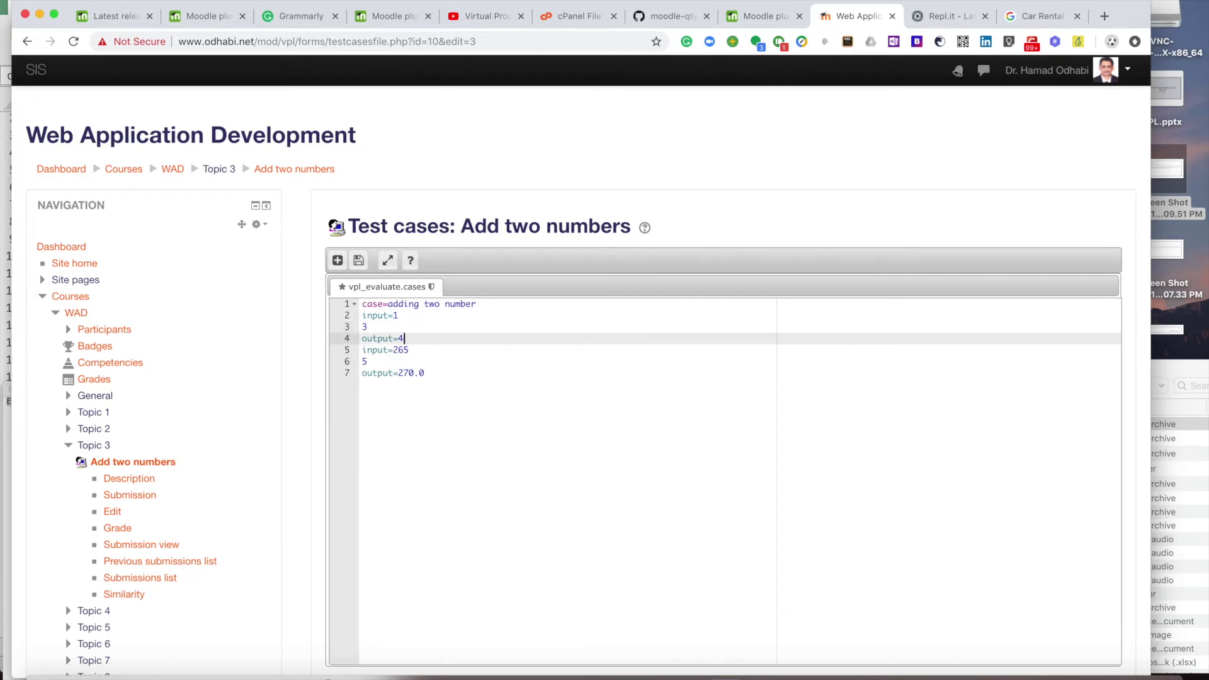
key("Up")
type(".0")
Copy the line "case=adding two number" and insert it as a heading line above input=265
key("Up")
key("Up")
key("Up")
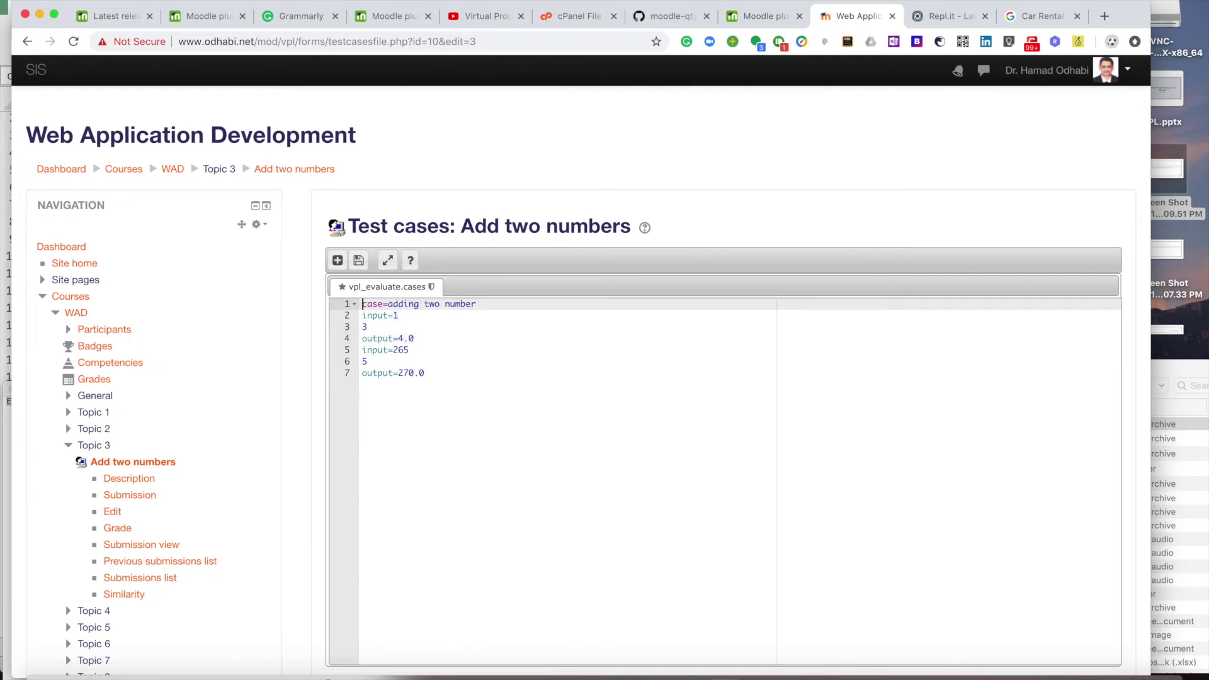
key("shift+Down")
key("shift+End")
key("shift+Up")
key("shift+Right")
key("shift+Right")
key("shift+Right")
key("shift+Right")
key("shift+Right")
key("shift+Right")
key("shift+Right")
key("shift+Right")
key("shift+Right")
key("shift+Right")
key("shift+Right")
key("shift+Right")
key("shift+Right")
key("shift+Right")
key("super+c")
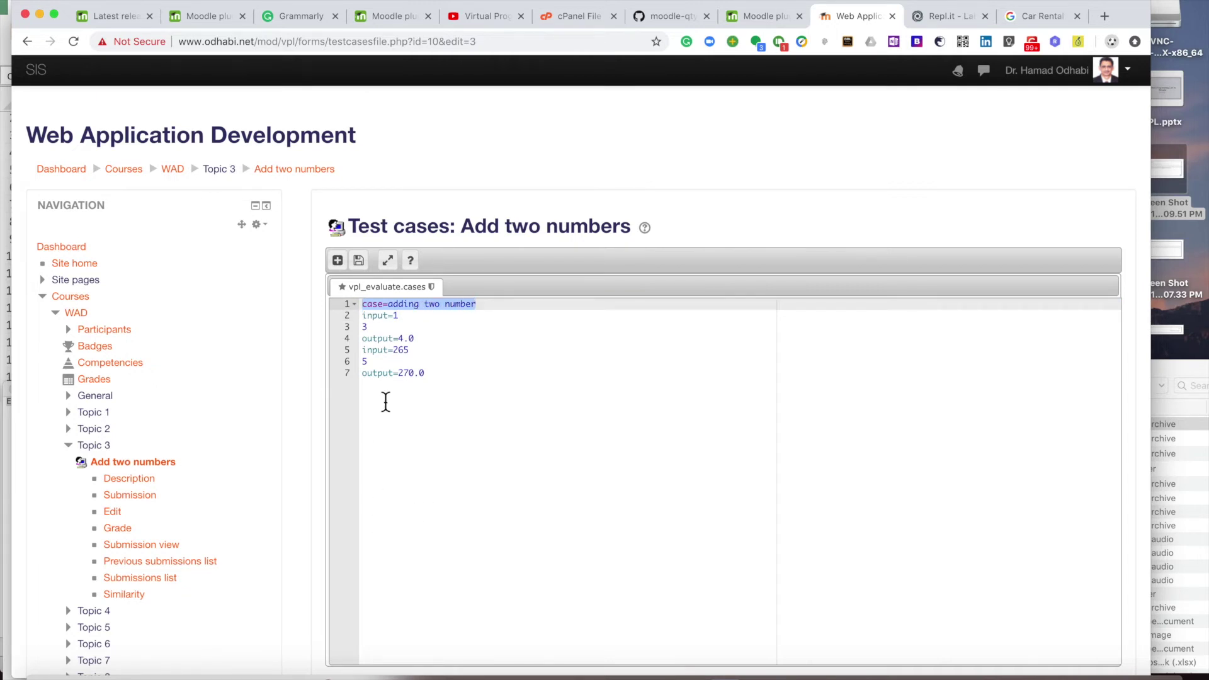
left_click(430, 343)
key("Return")
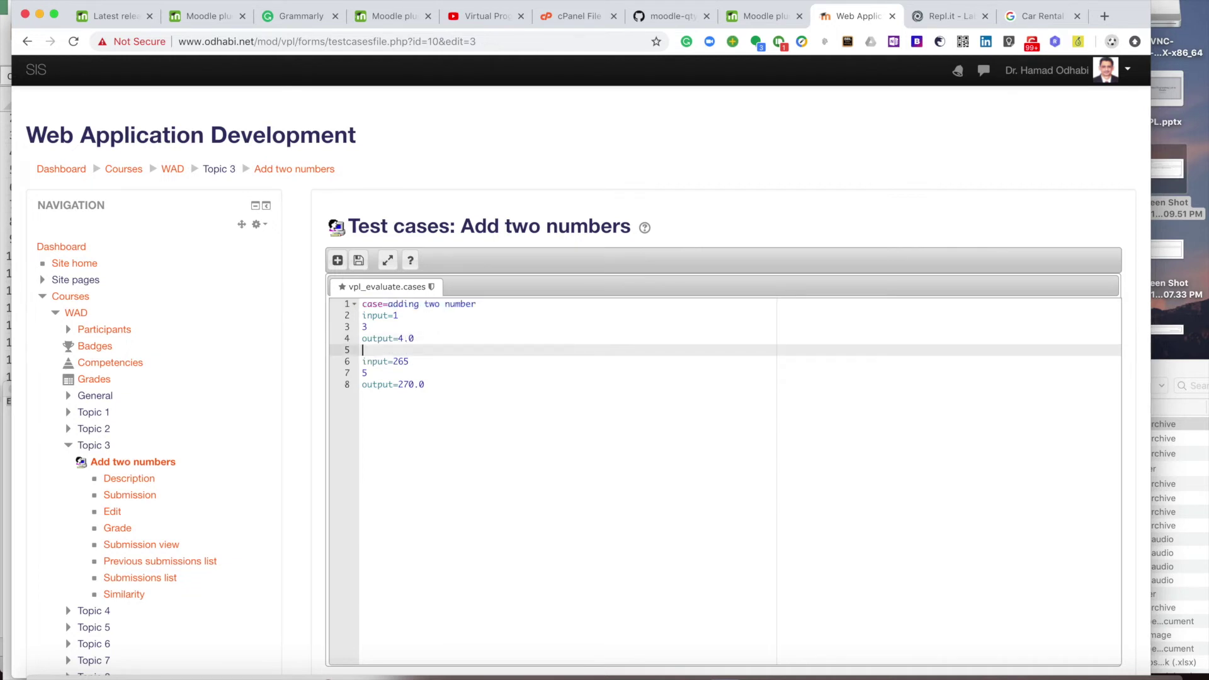
key("super+v")
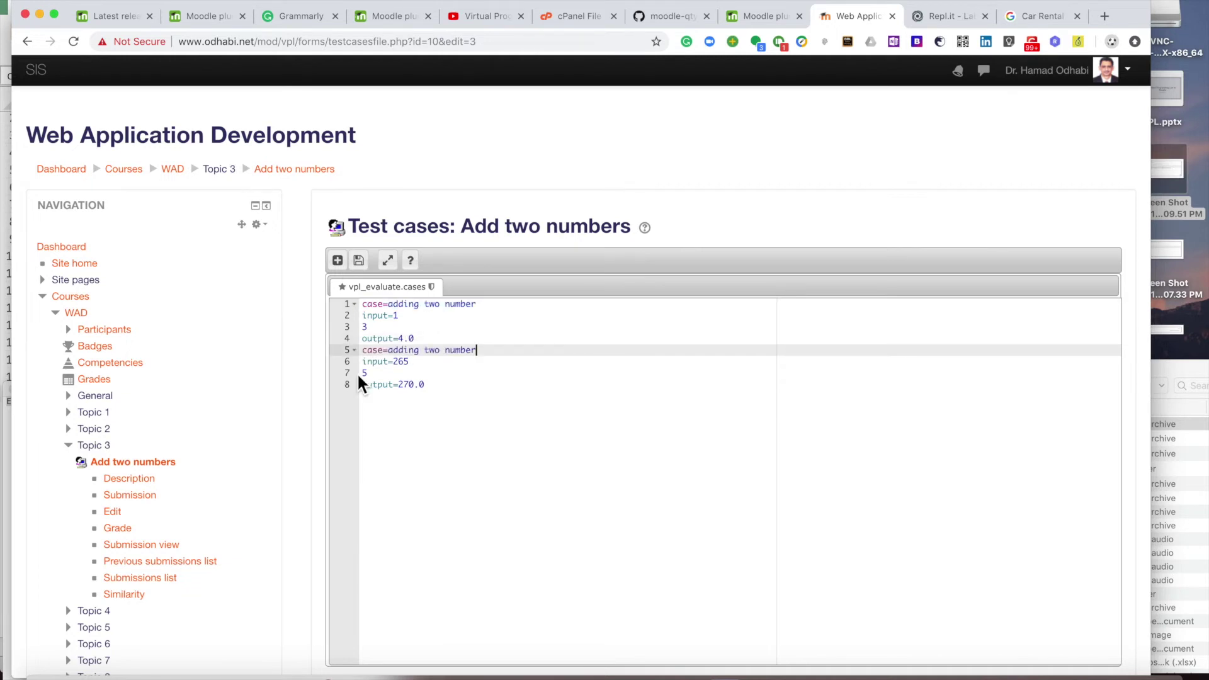
Duplicate the entire second test case below itself, leaving an empty line between the two
left_click_drag(364, 354, 438, 390)
key("ctrl+c")
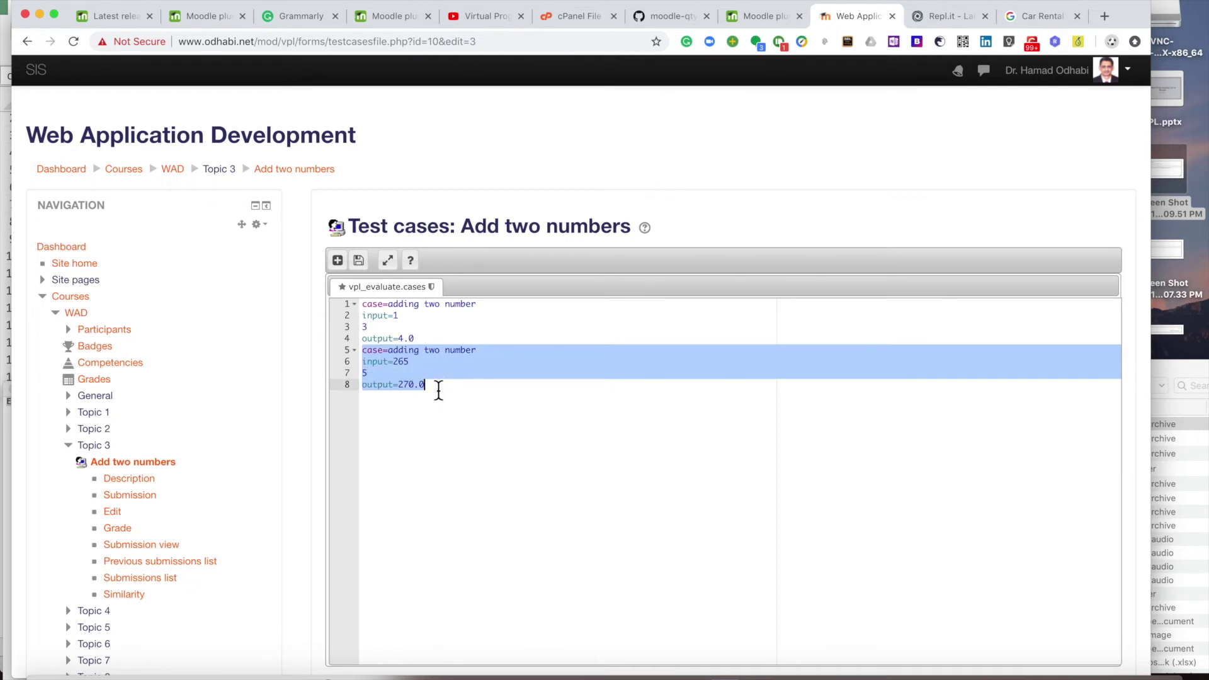
left_click(423, 421)
key("Return")
key("Return")
key("ctrl+v")
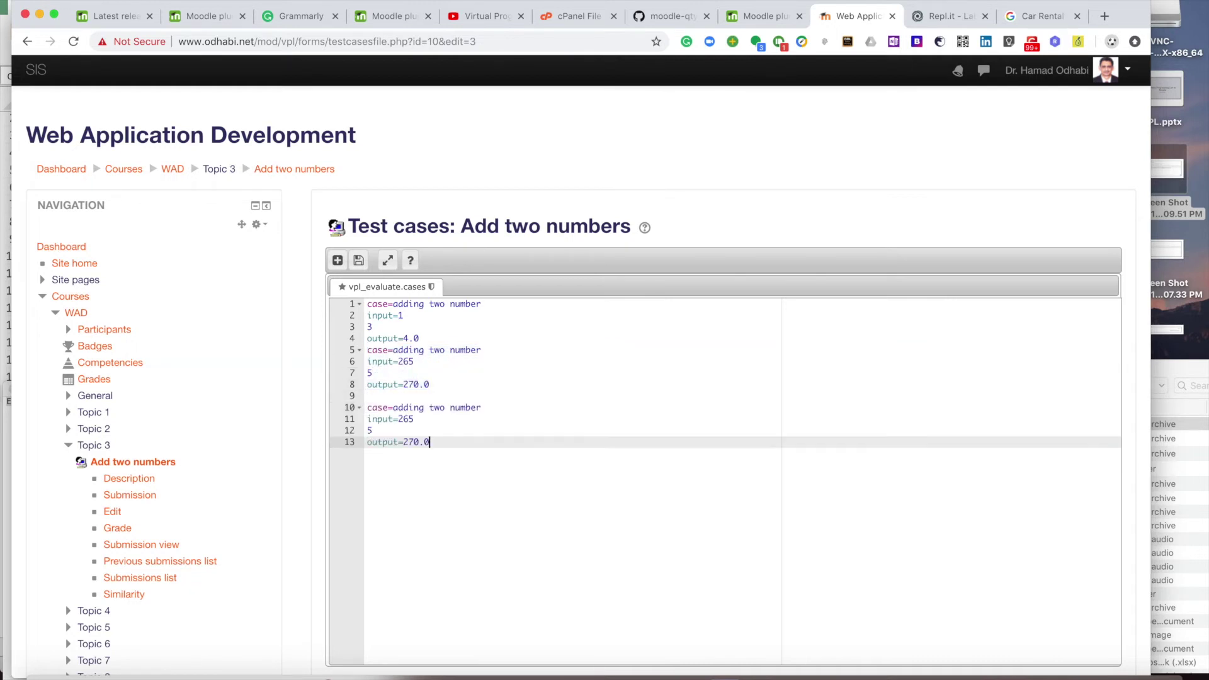
Change the duplicated third test case to inputs 153 and 17 with output=170.0
left_click(445, 431)
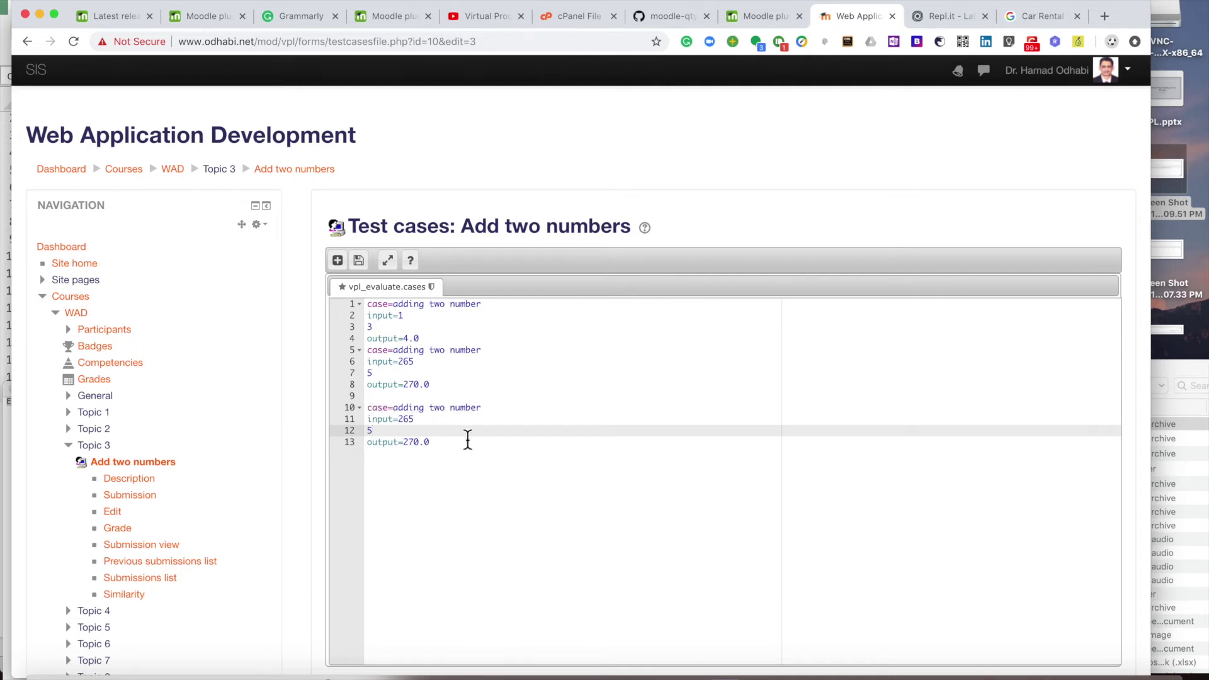
left_click(403, 420)
double_click(403, 420)
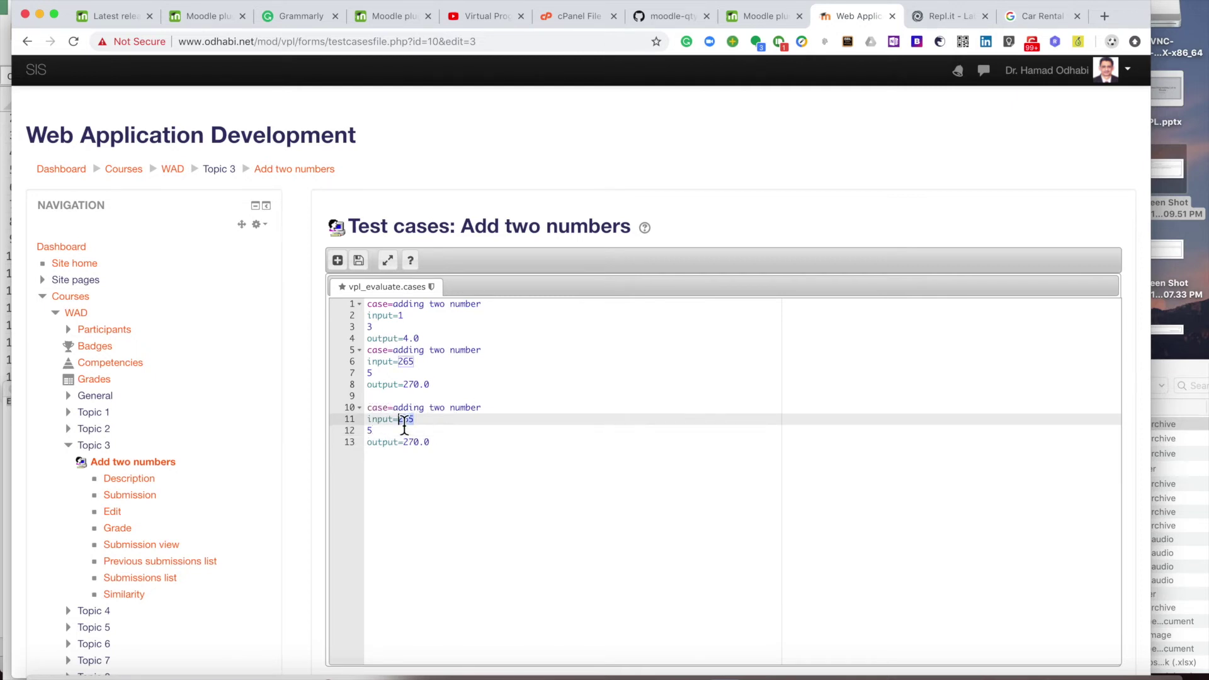
type("153")
left_click(381, 431)
key("BackSpace")
type("17")
left_click(441, 448)
key("BackSpace")
key("BackSpace")
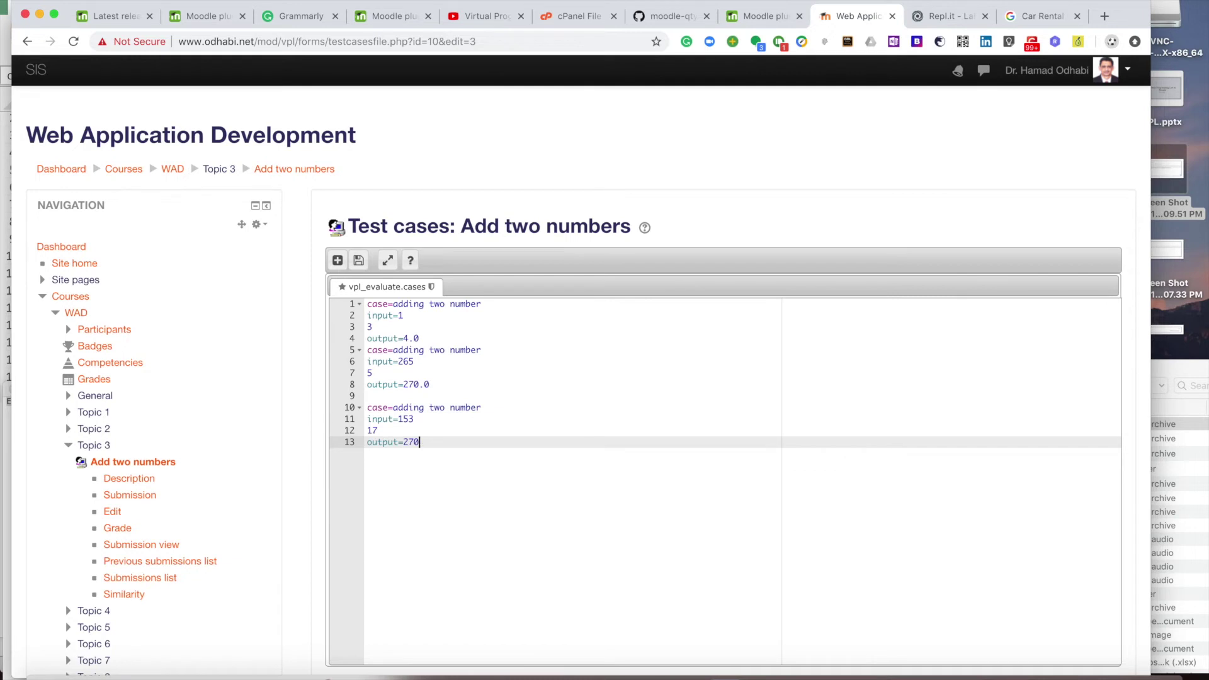
key("BackSpace")
key("BackSpace")
key("BackSpace")
type("170.0")
Remove the empty line between the second and third test cases
left_click(431, 340)
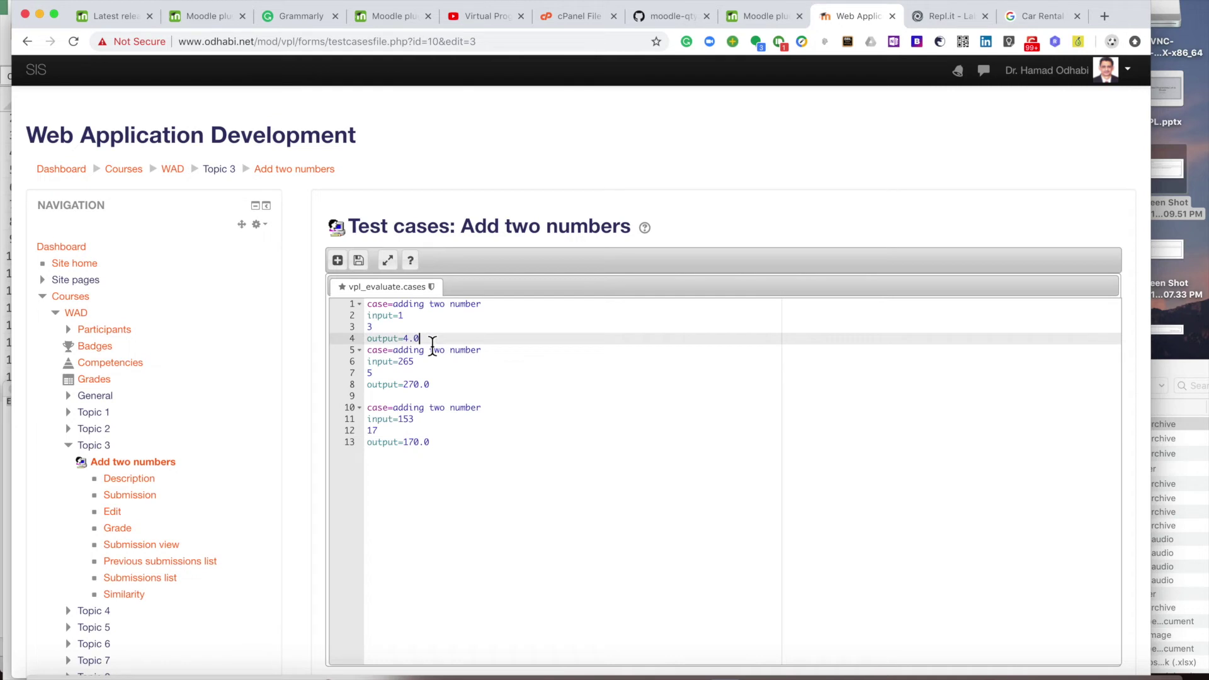
left_click(368, 409)
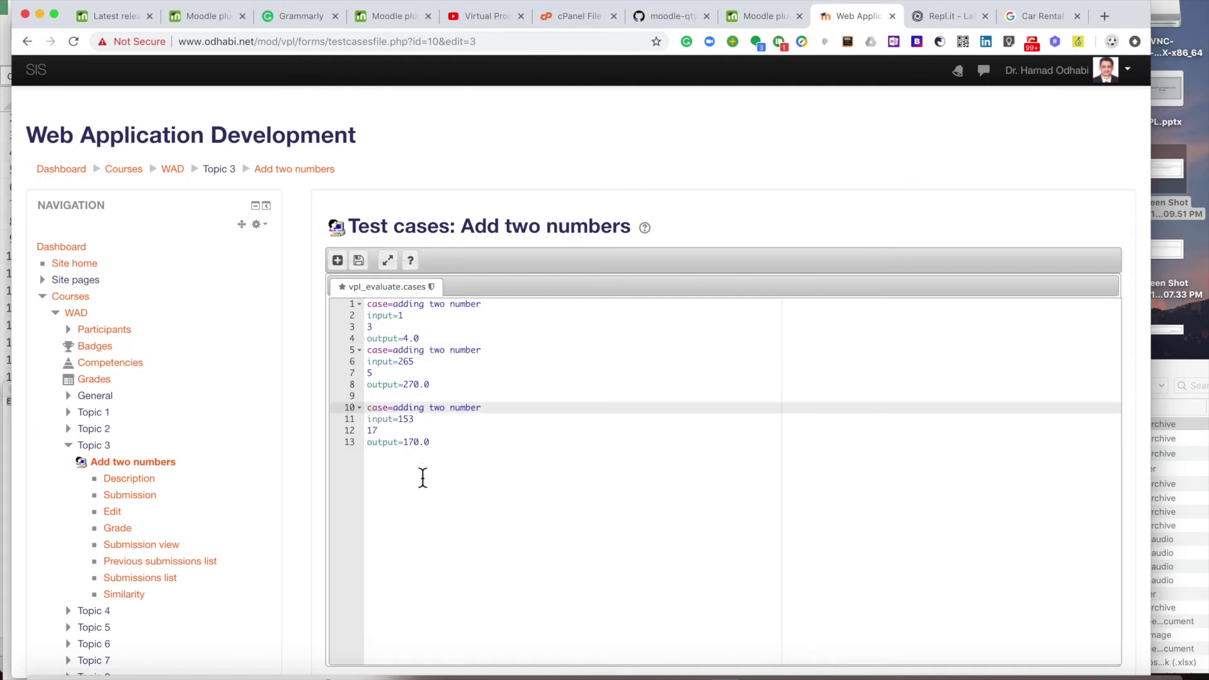
key("BackSpace")
Go over the titles, inputs and outputs of the three test cases and save the vpl_evaluate.cases file
left_click_drag(367, 305, 415, 323)
left_click(394, 328)
left_click(427, 340)
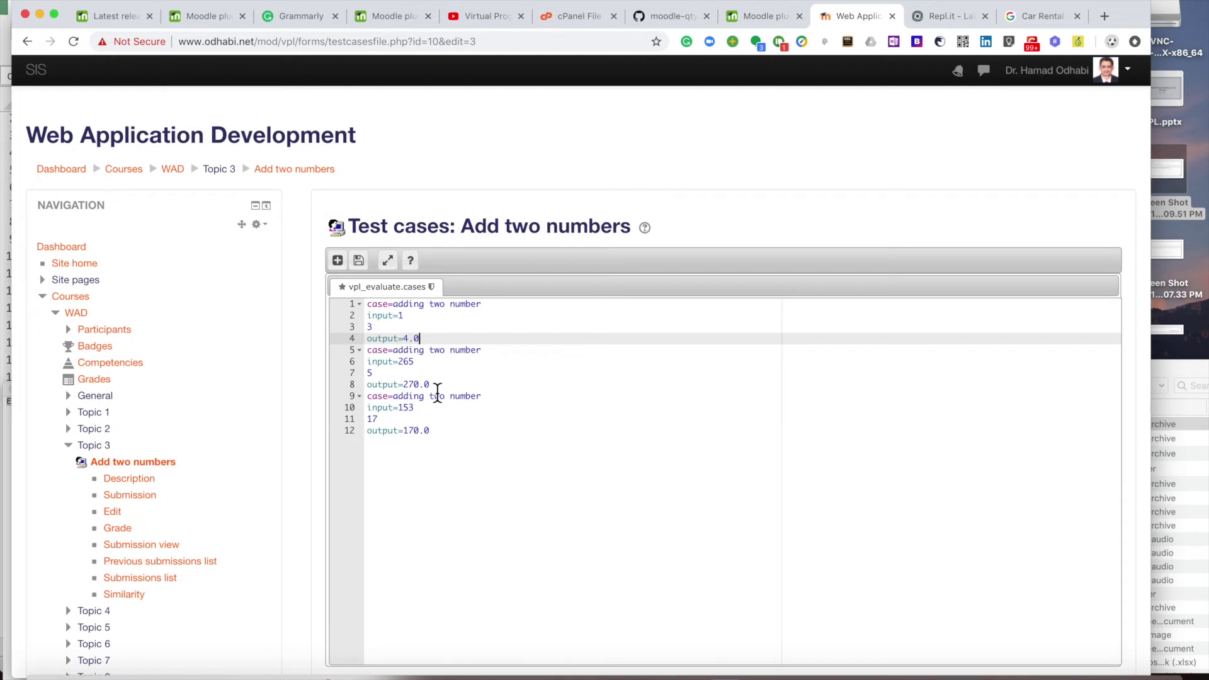
left_click(443, 447)
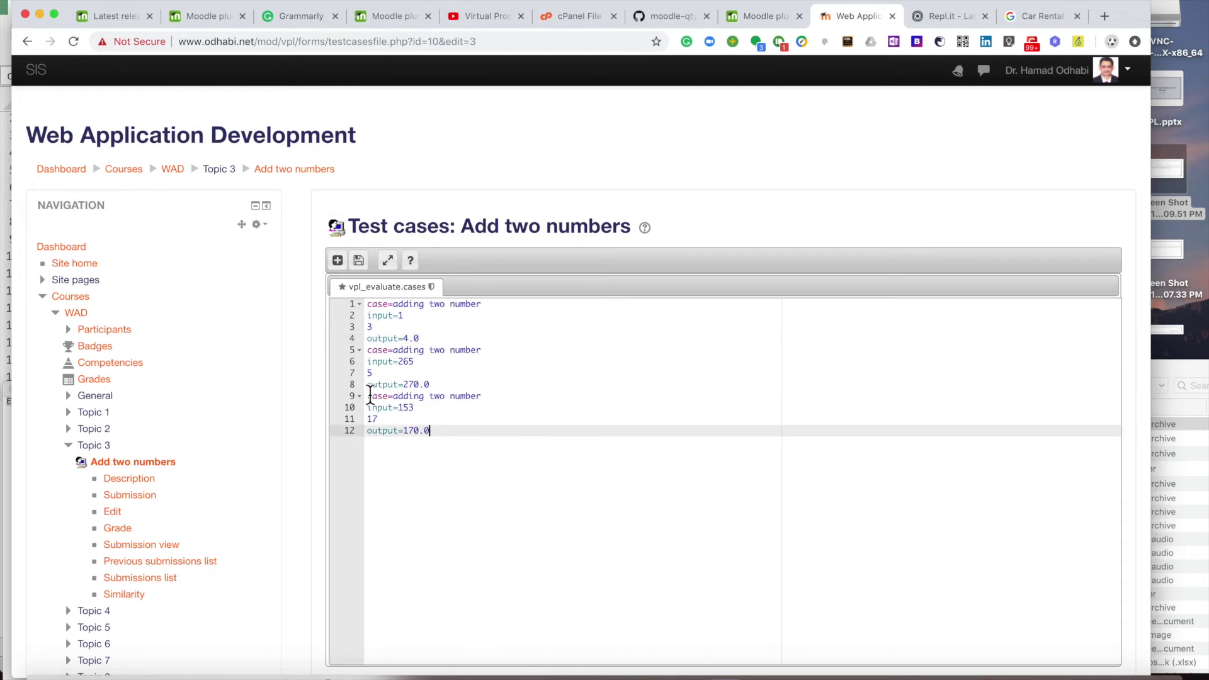
left_click_drag(393, 396, 494, 406)
left_click_drag(392, 350, 485, 352)
left_click_drag(392, 304, 486, 306)
left_click(526, 340)
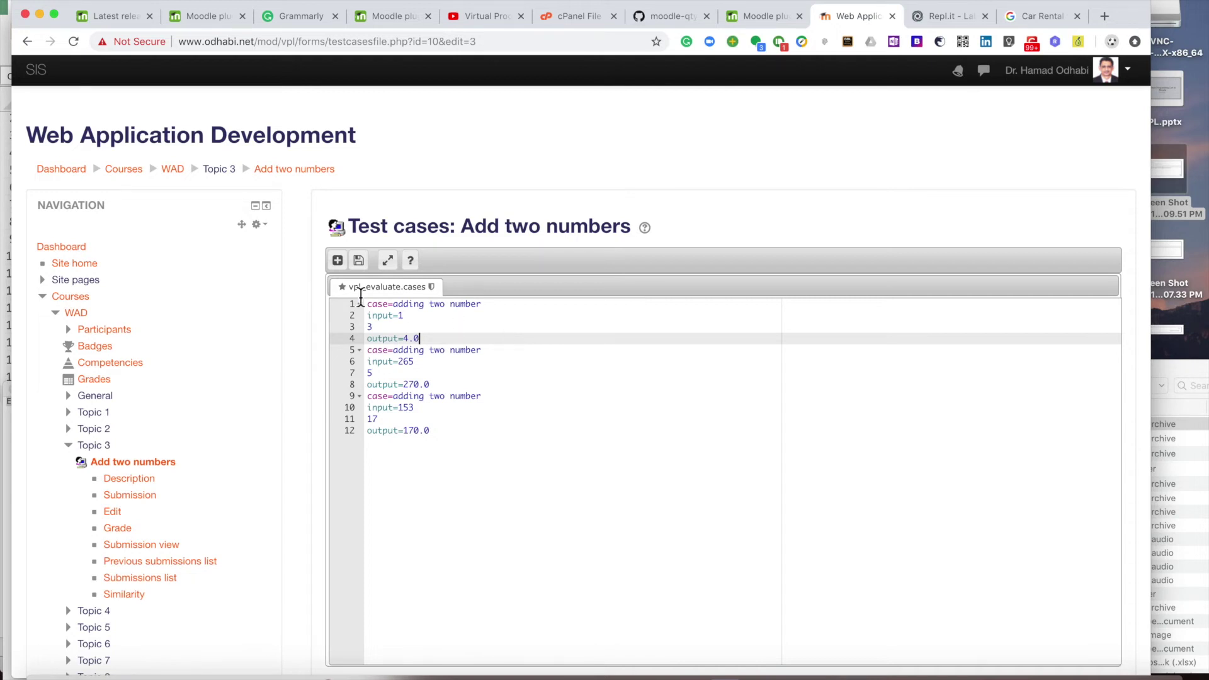
left_click(360, 260)
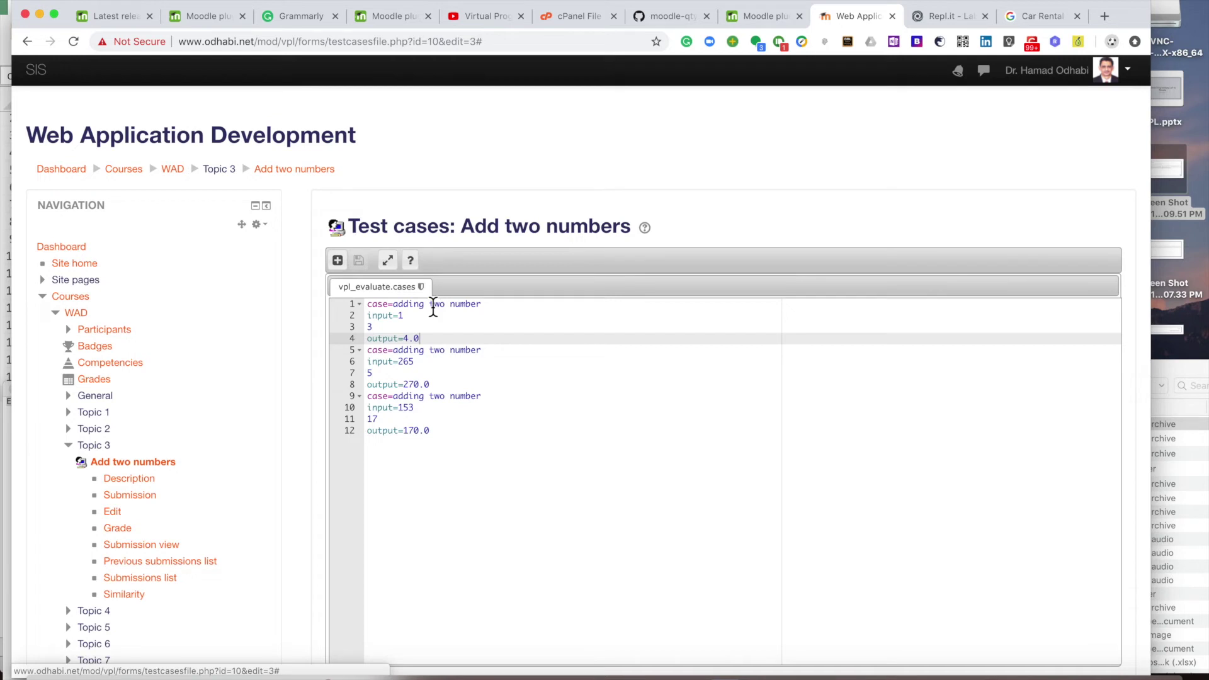
Open the activity's execution options and look through the available run script languages, keeping Autodetect
scroll(248, 522, "down", 2)
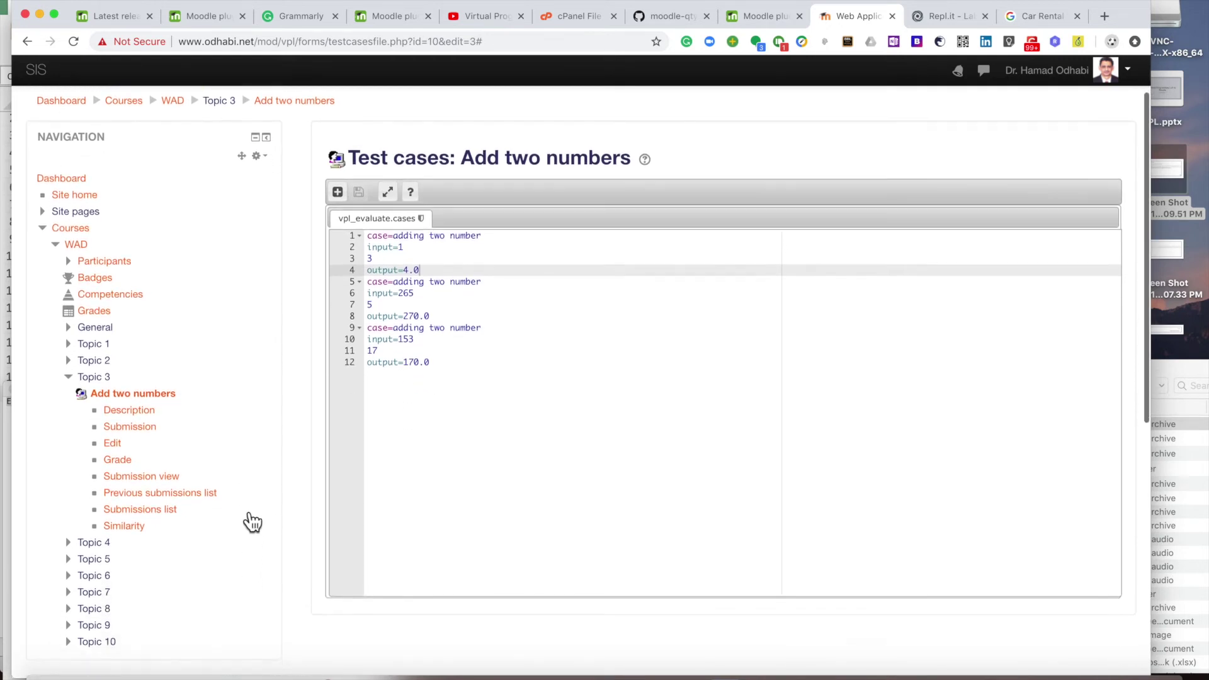
scroll(252, 521, "down", 12)
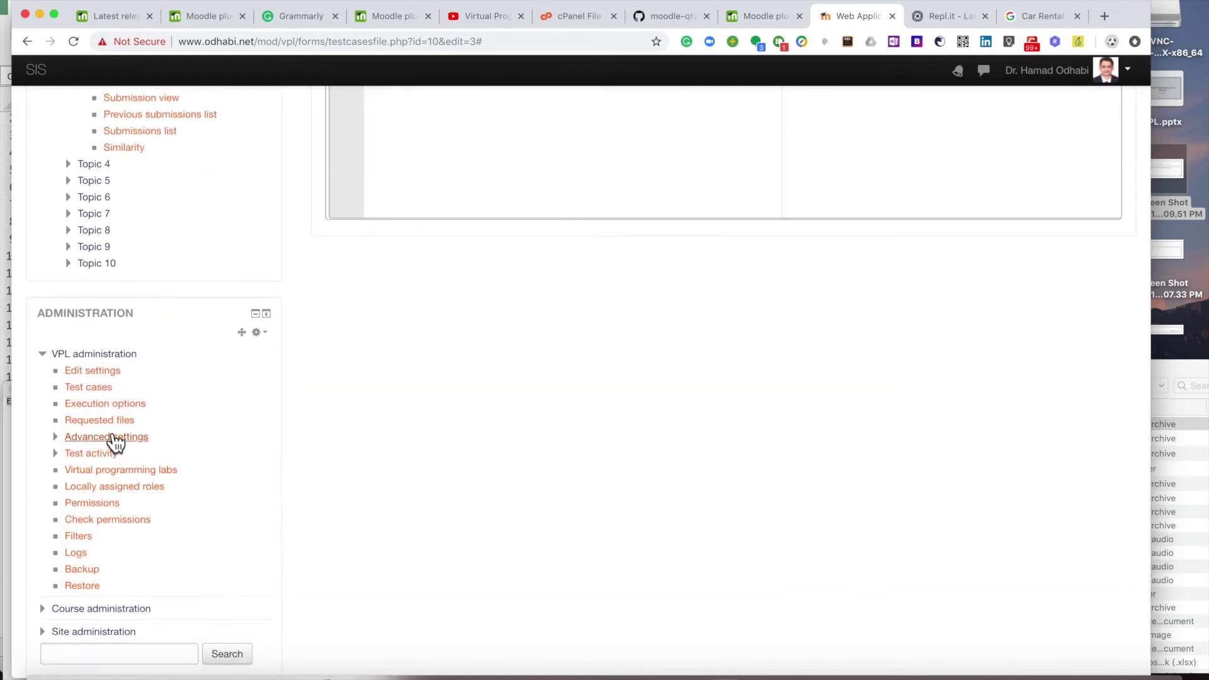
left_click(99, 410)
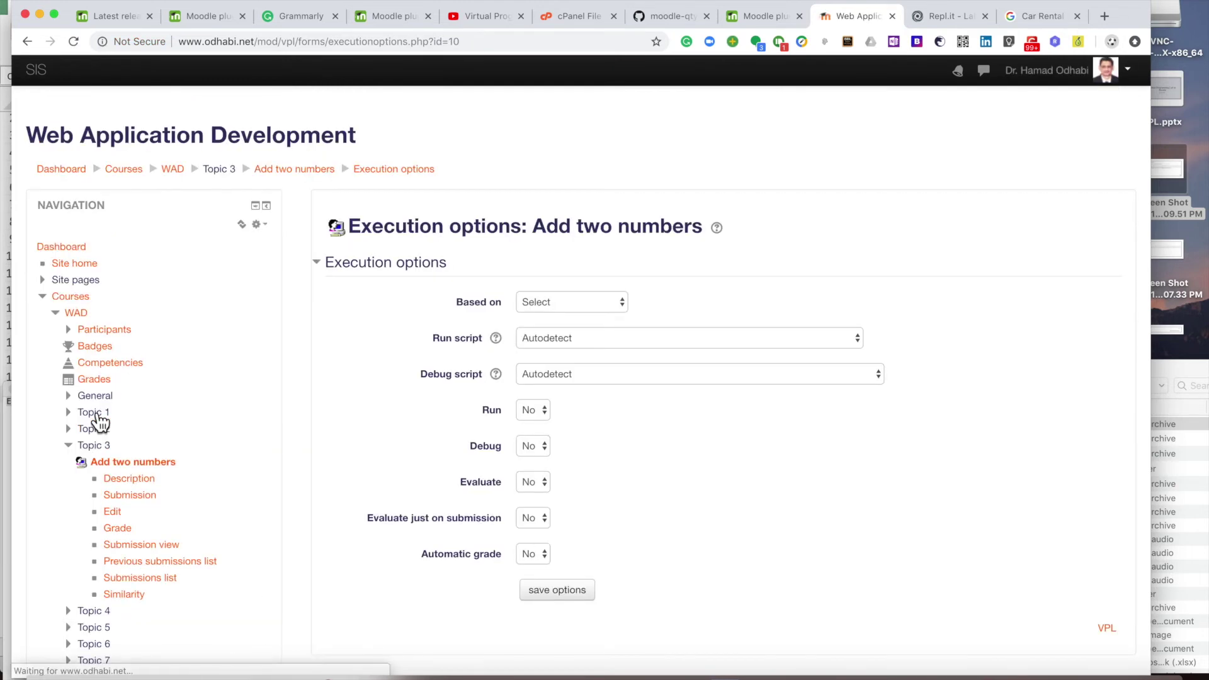
left_click(576, 346)
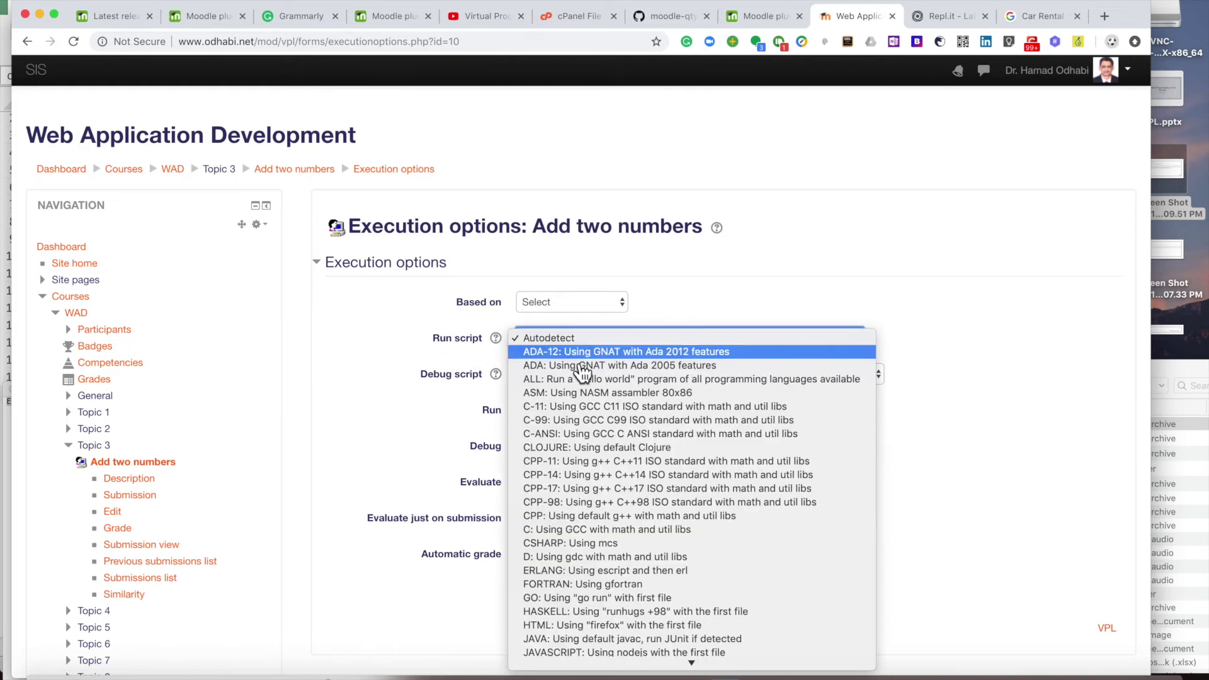
scroll(609, 557, "down", 3)
scroll(610, 557, "down", 5)
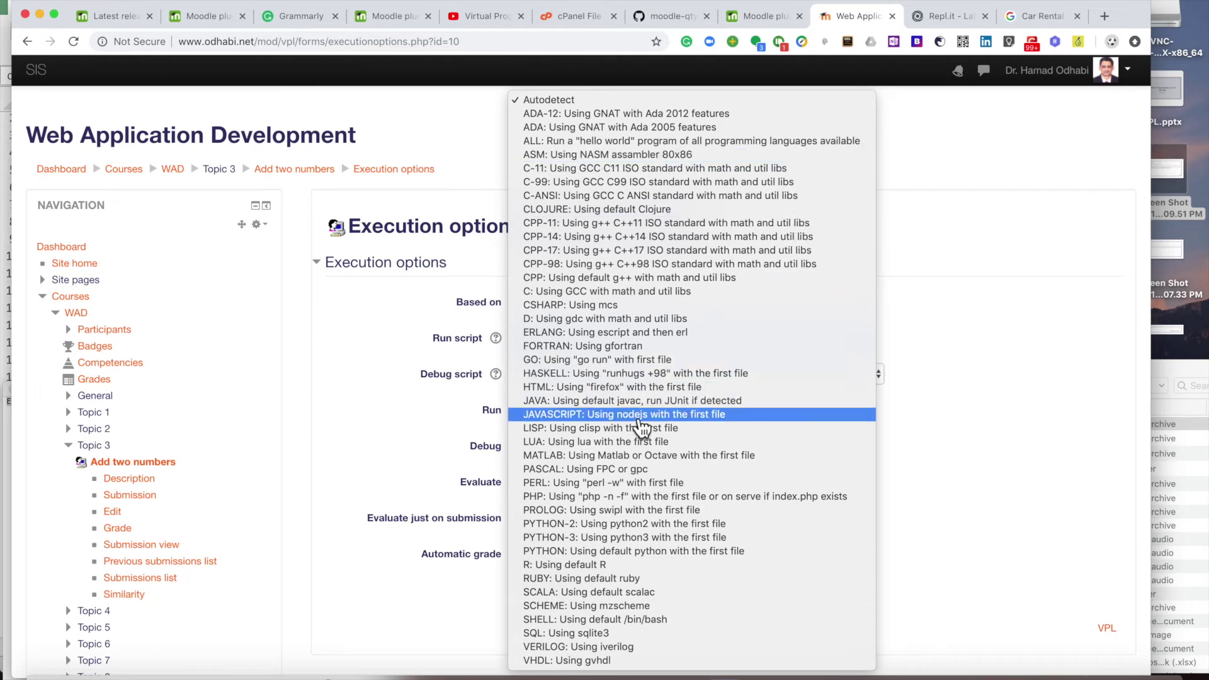
left_click(950, 372)
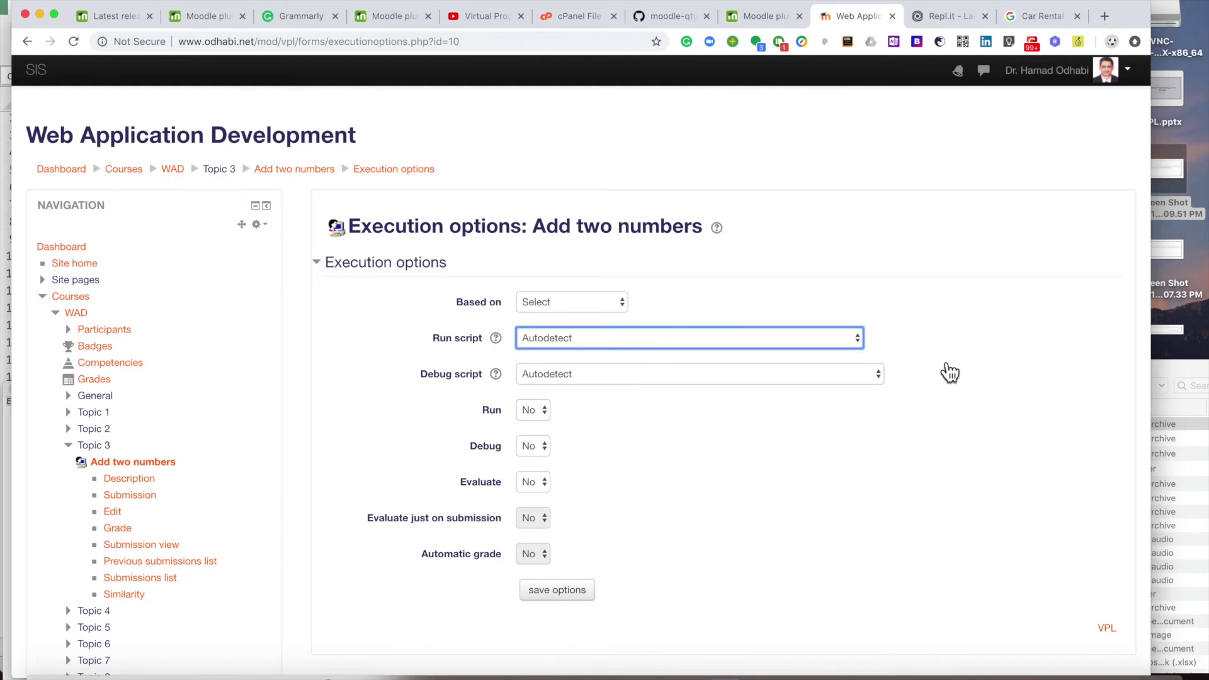
Set Run, Debug, Evaluate and Automatic grade to Yes and save the execution options
left_click(541, 417)
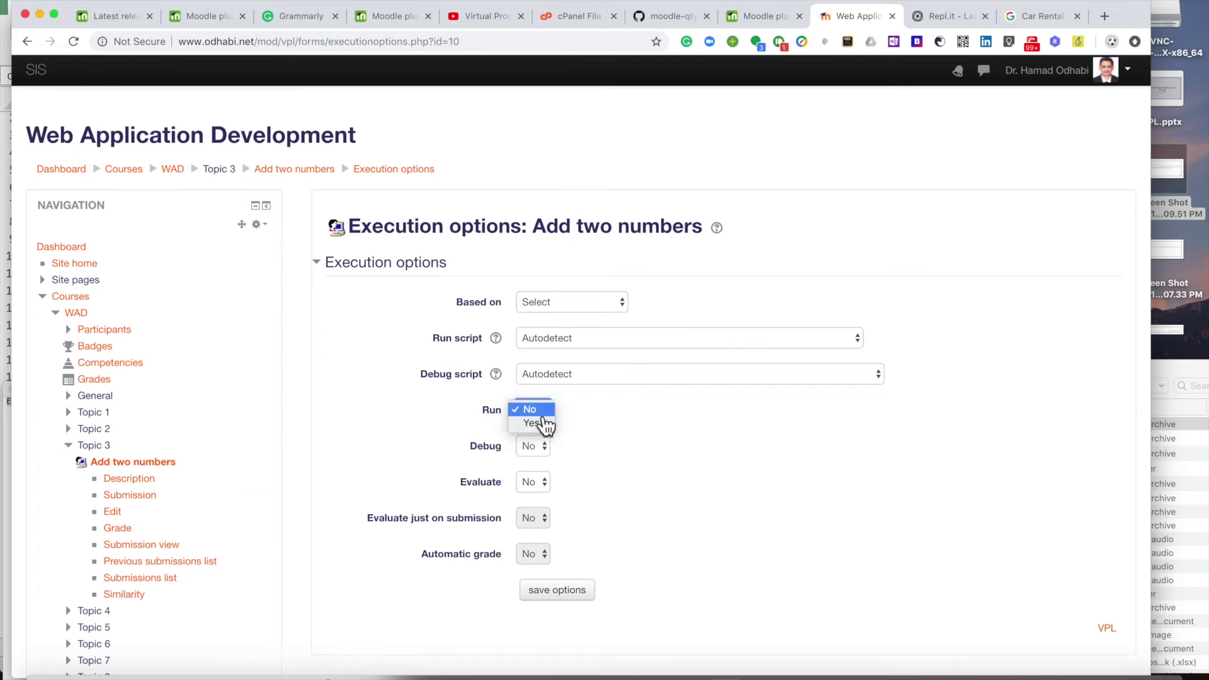
left_click(545, 431)
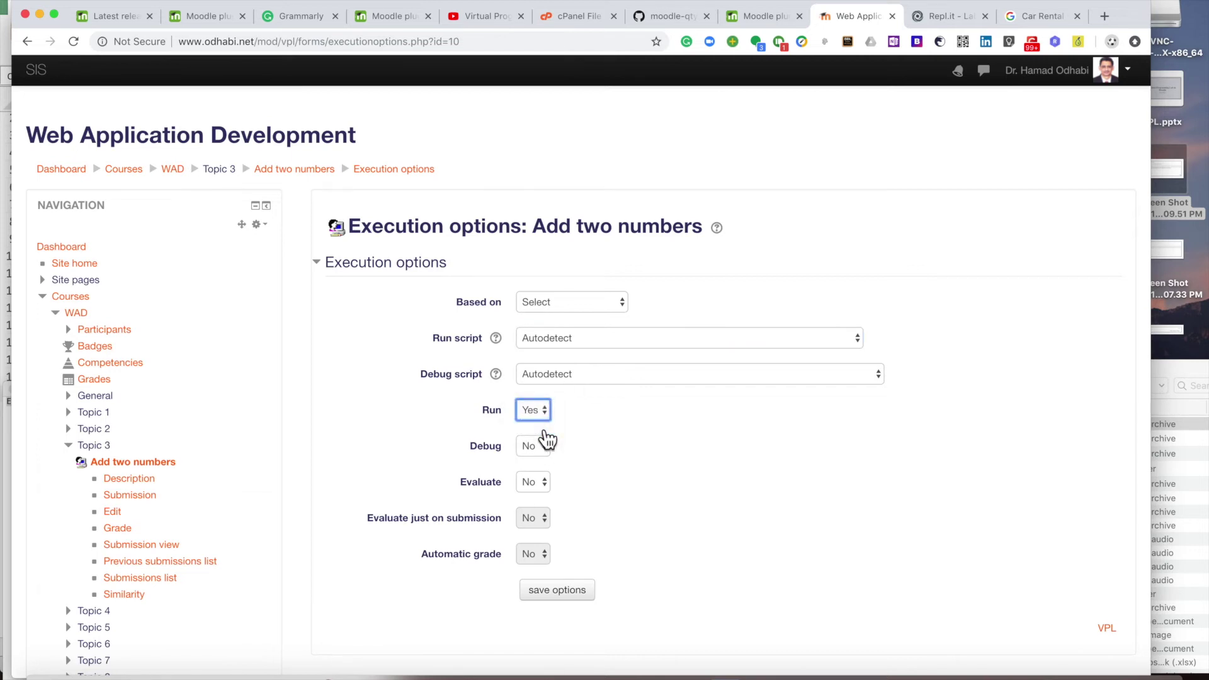
left_click(545, 449)
left_click(545, 459)
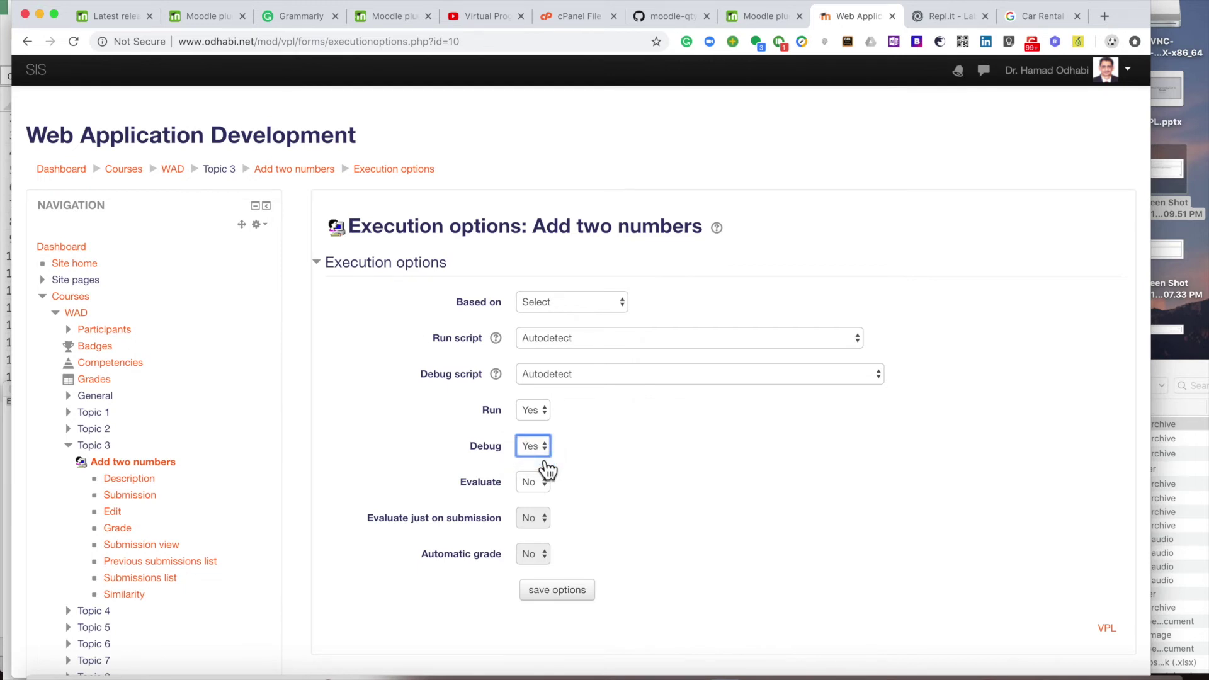
left_click(545, 484)
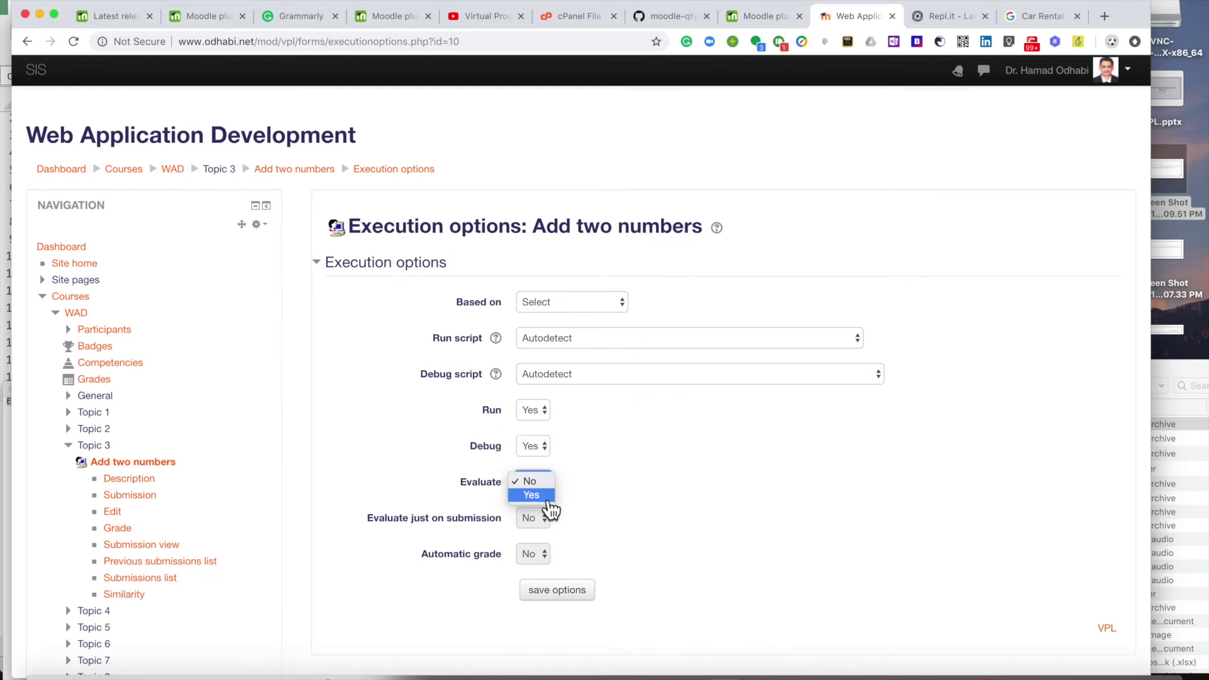
left_click(547, 500)
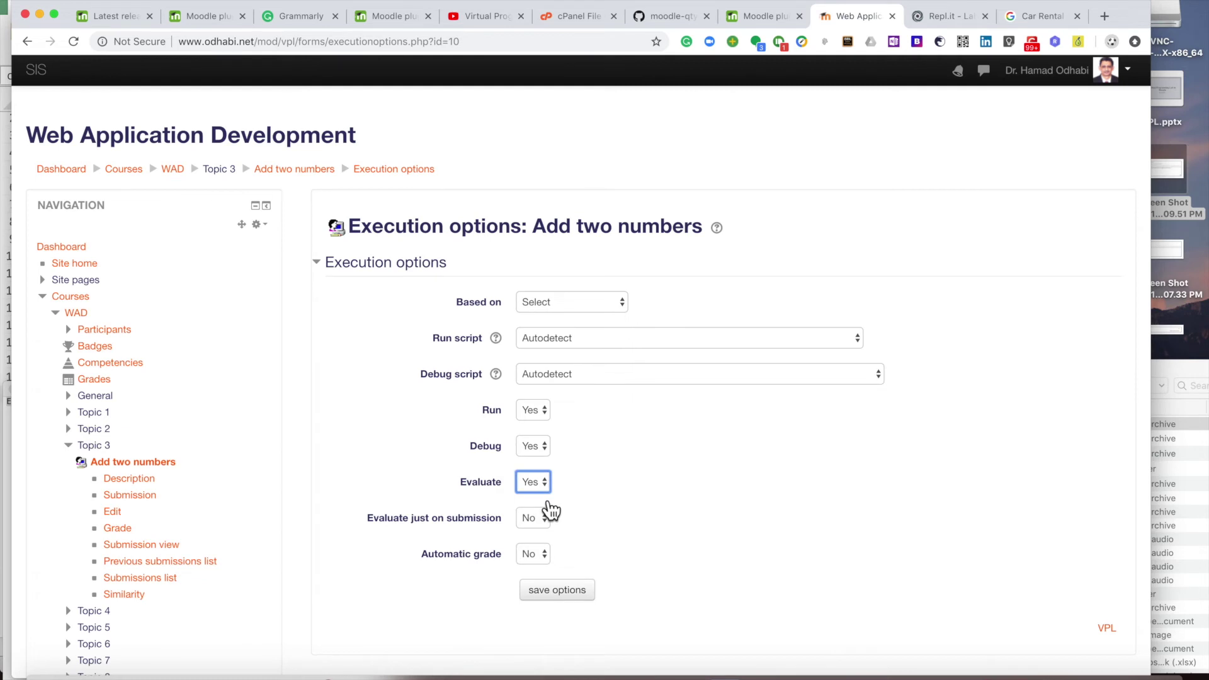
left_click(546, 559)
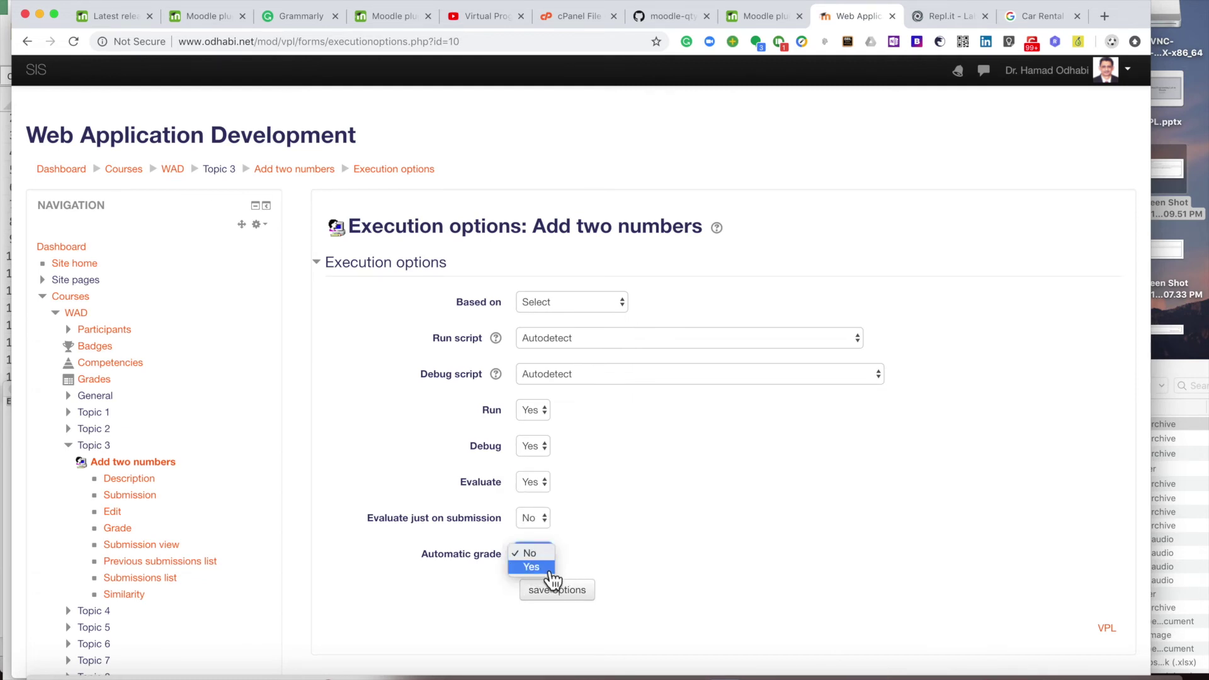
left_click(549, 570)
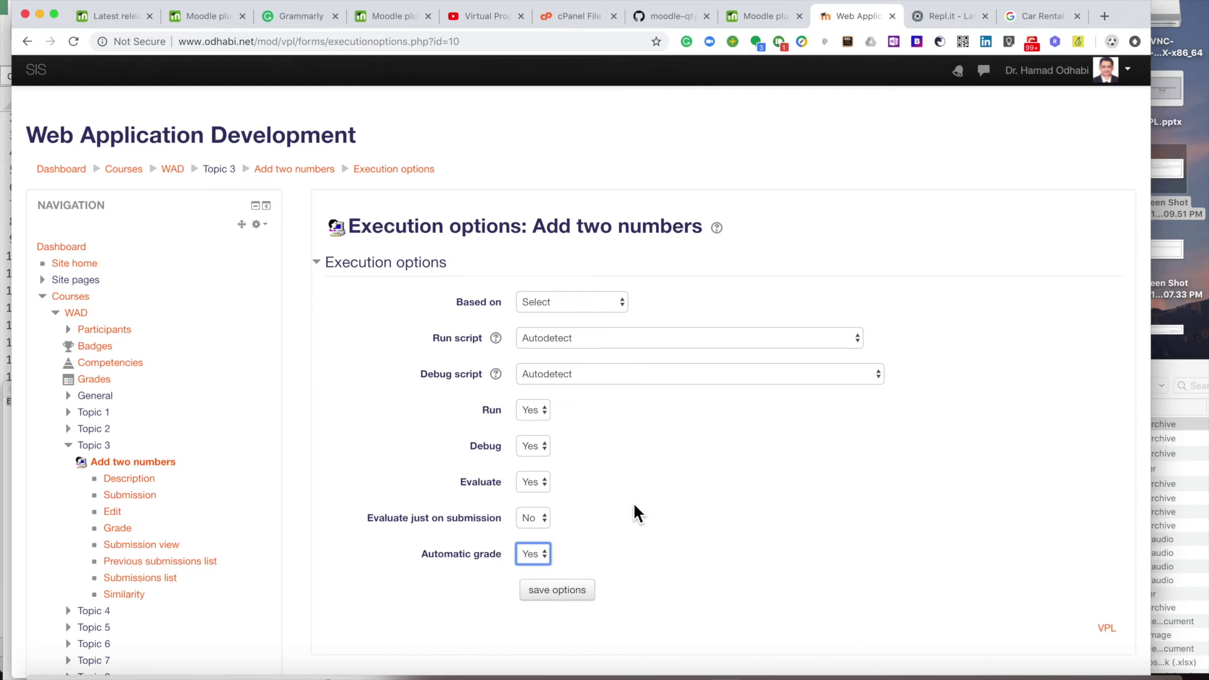
left_click(557, 590)
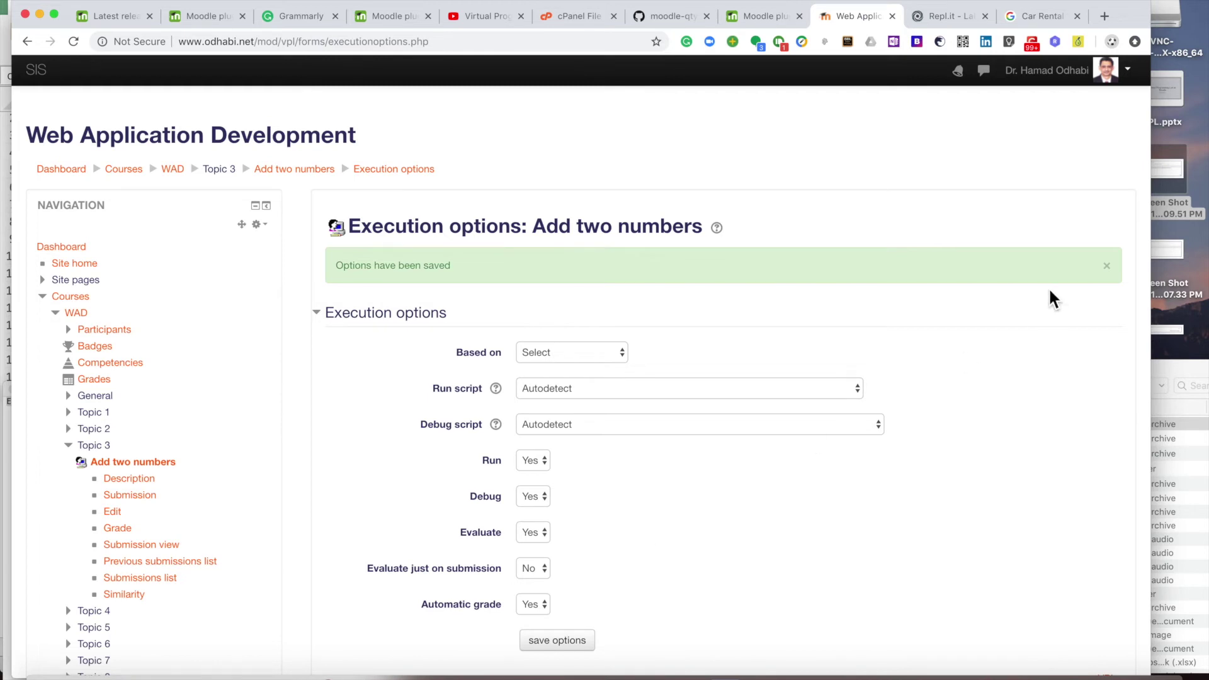
Log out of the current Moodle account
left_click(1125, 72)
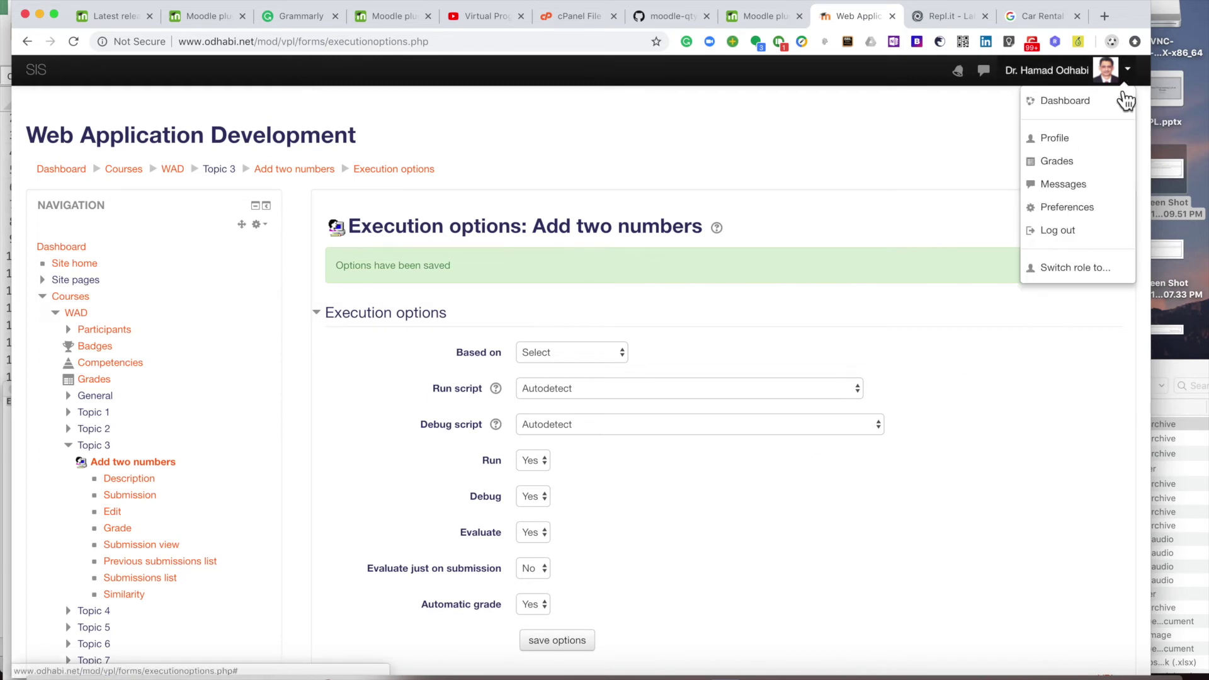
left_click(1079, 246)
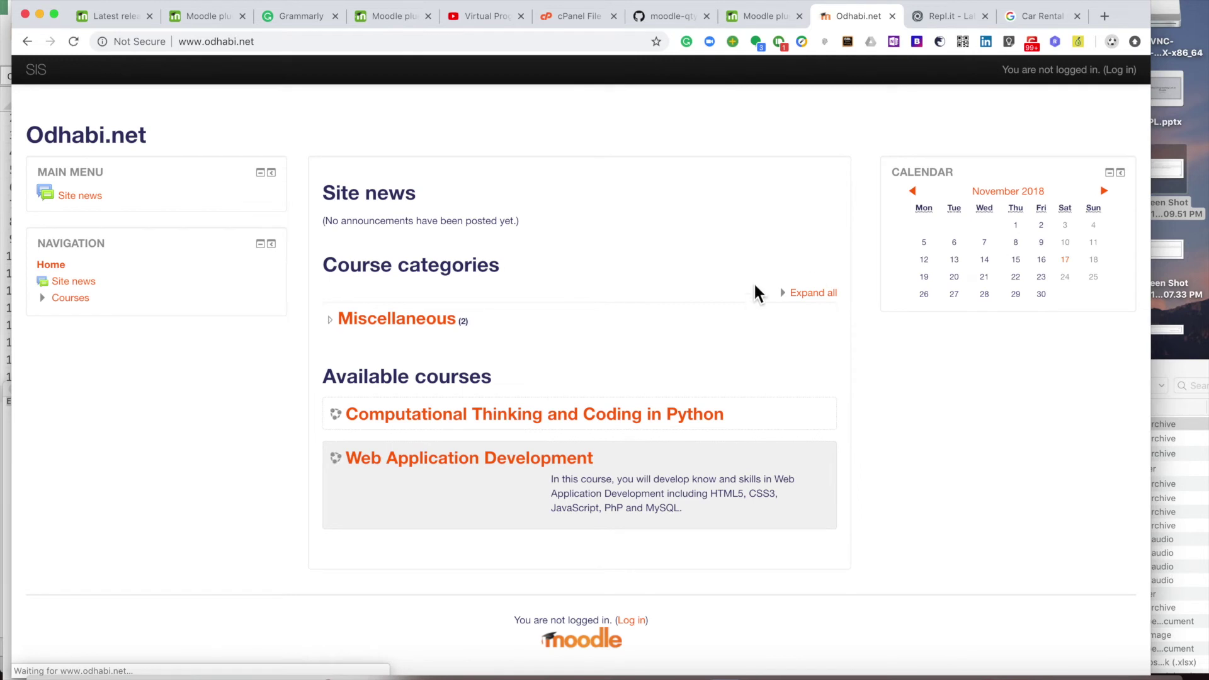
Log in to the Moodle site with the username student1 and the account password
left_click(1134, 82)
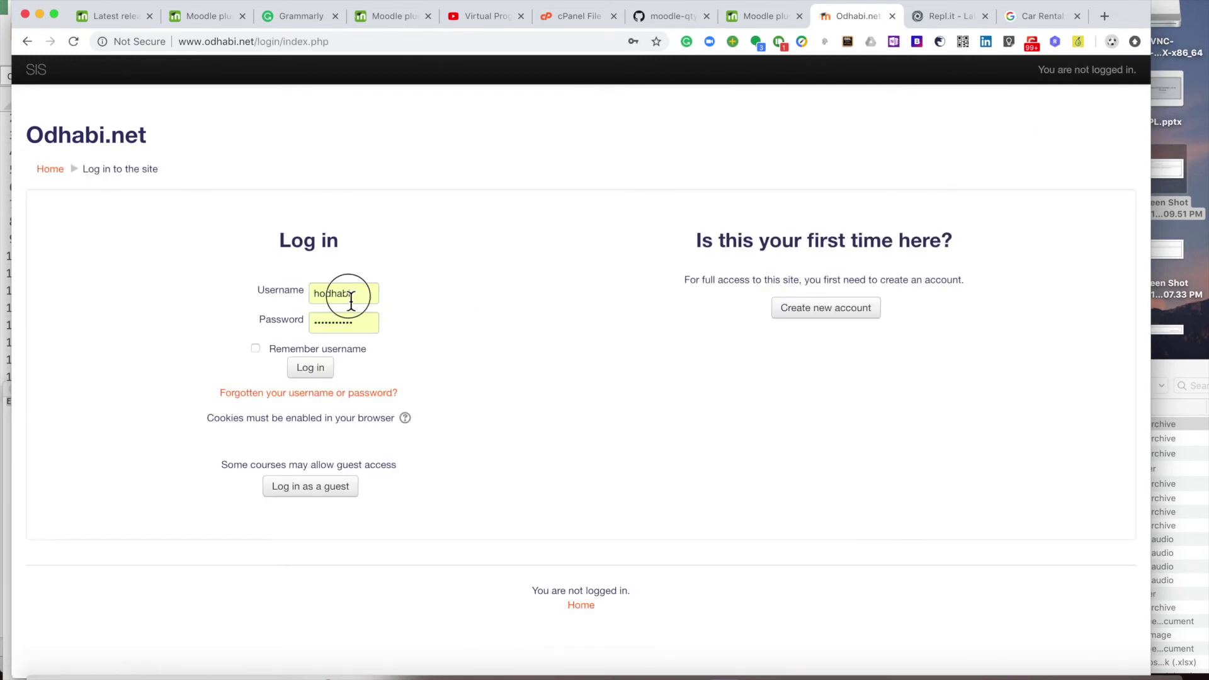
double_click(351, 299)
type("stud")
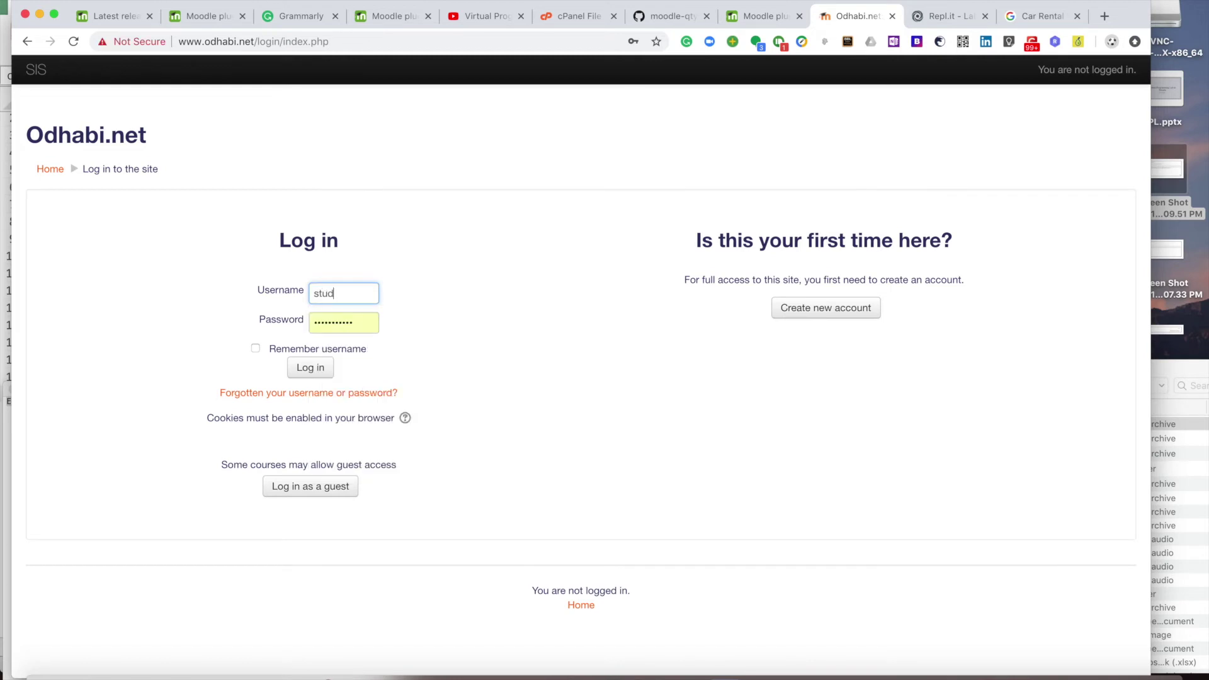
type("ent1")
double_click(343, 322)
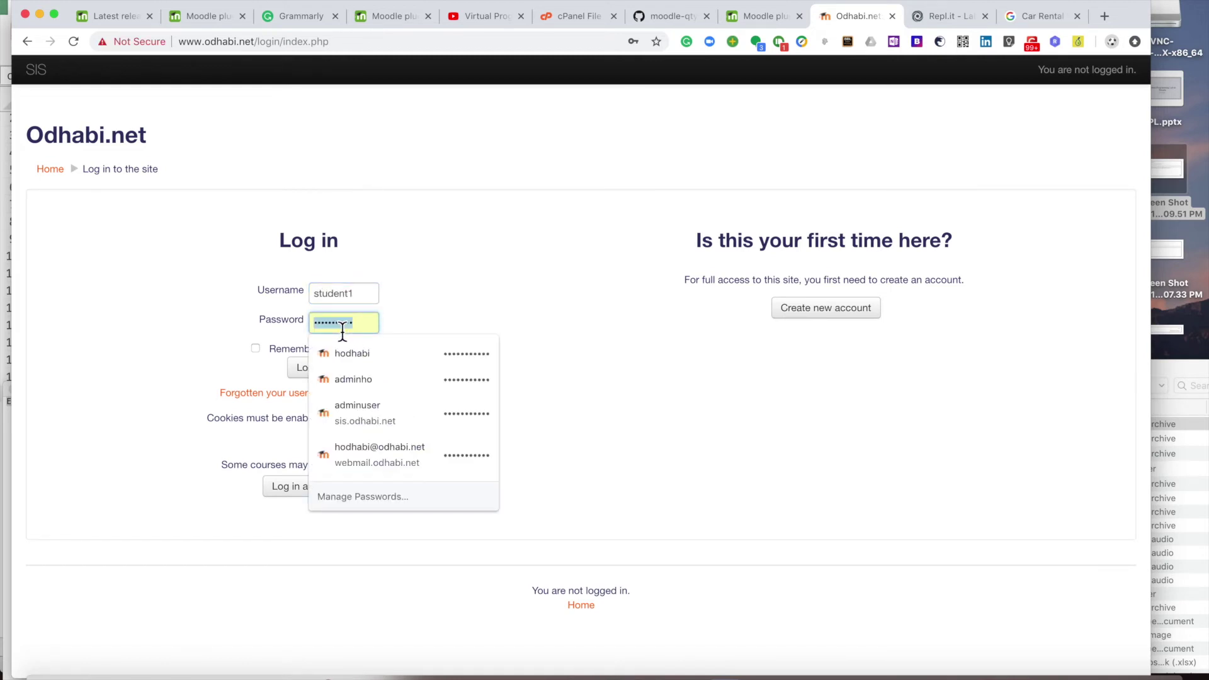
type("•••••••")
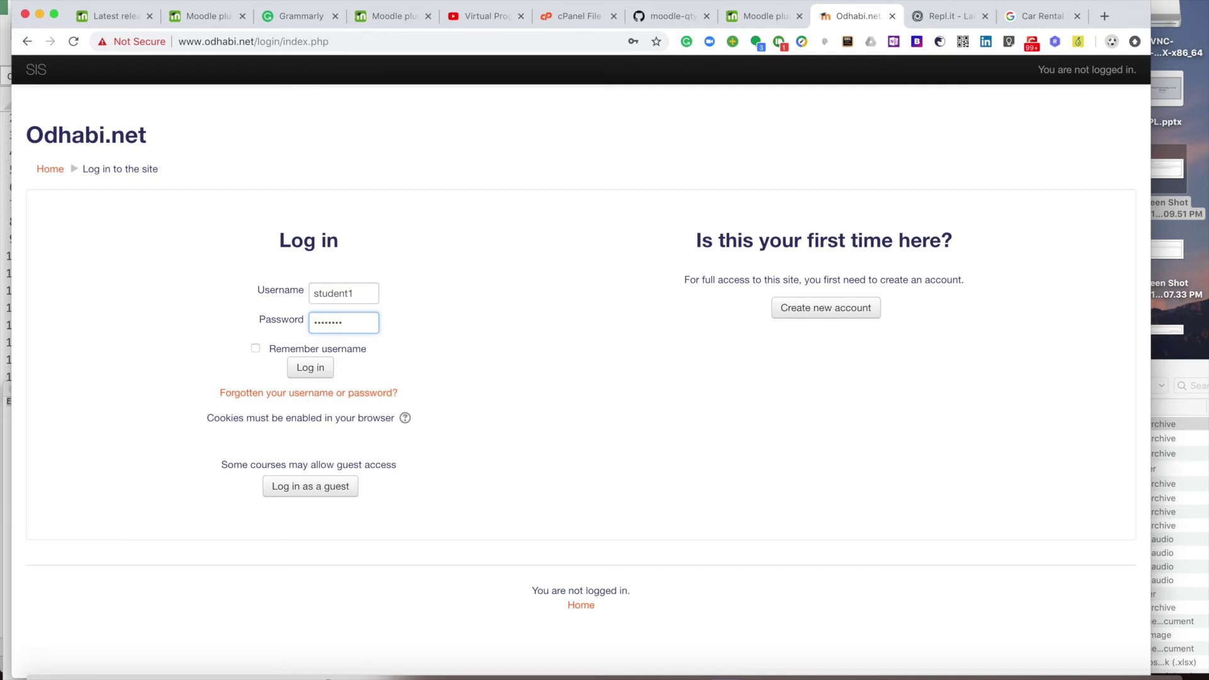
left_click(329, 373)
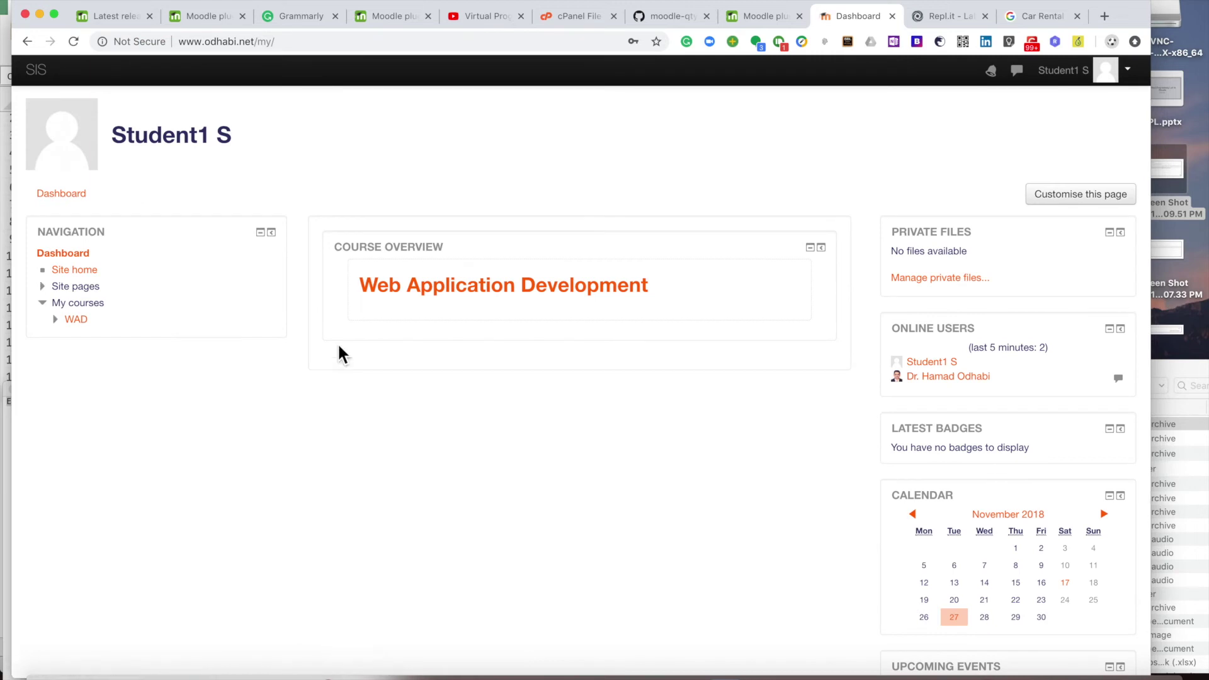
Open the "Add two numbers" activity in the Web Application Development course and create a submission file named Total.java
left_click(447, 302)
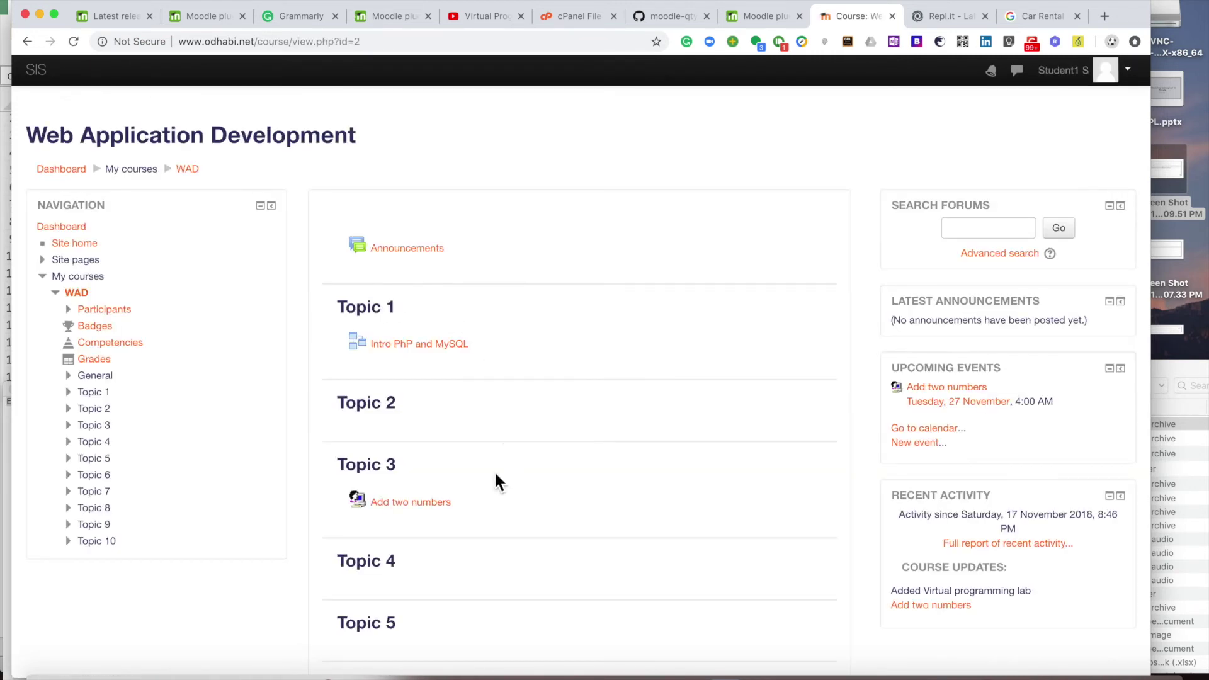
left_click(416, 511)
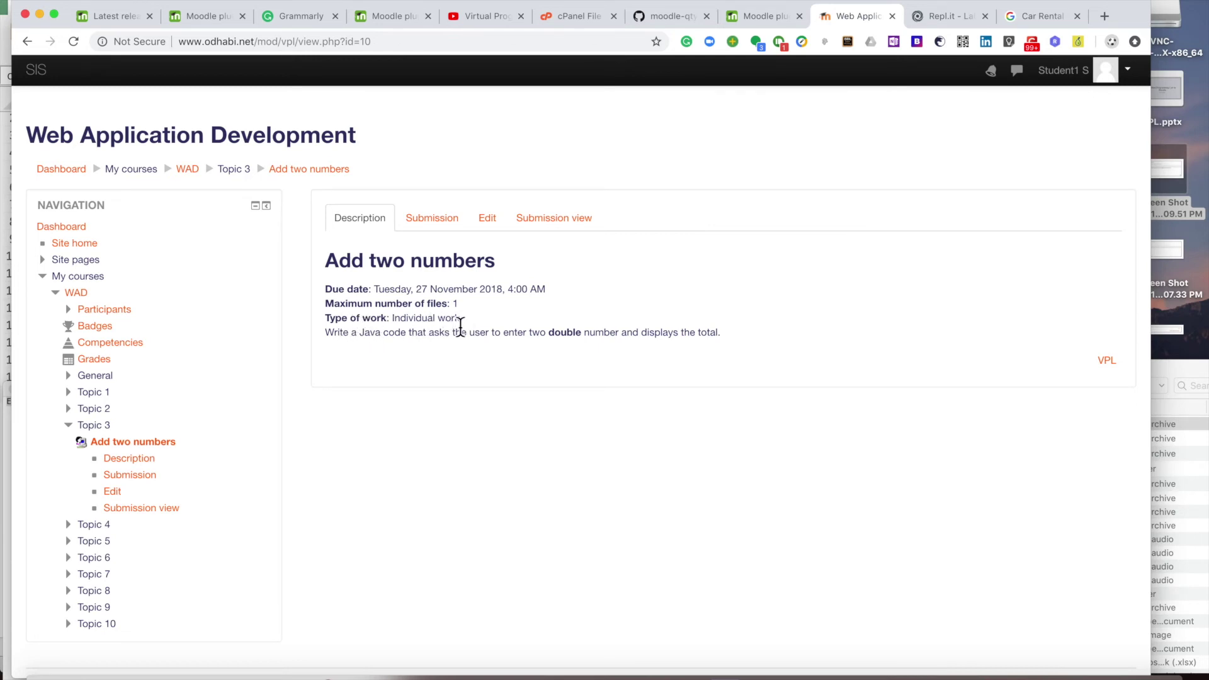
left_click(491, 225)
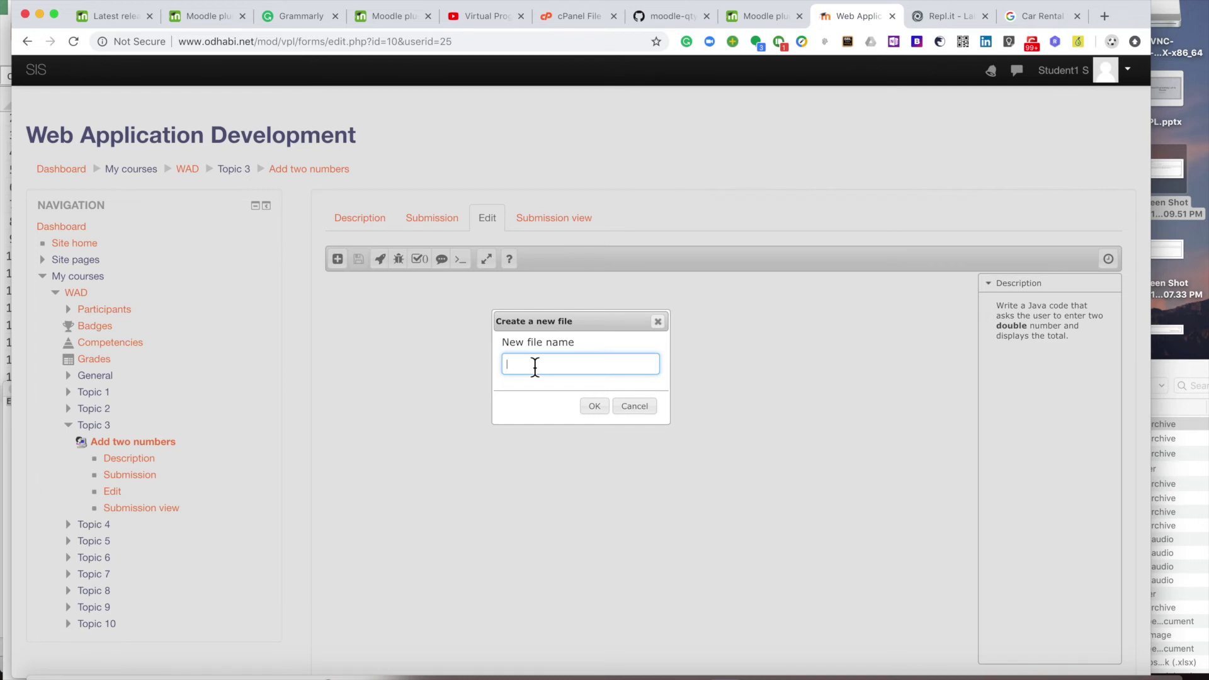
type("Total.java")
left_click(596, 410)
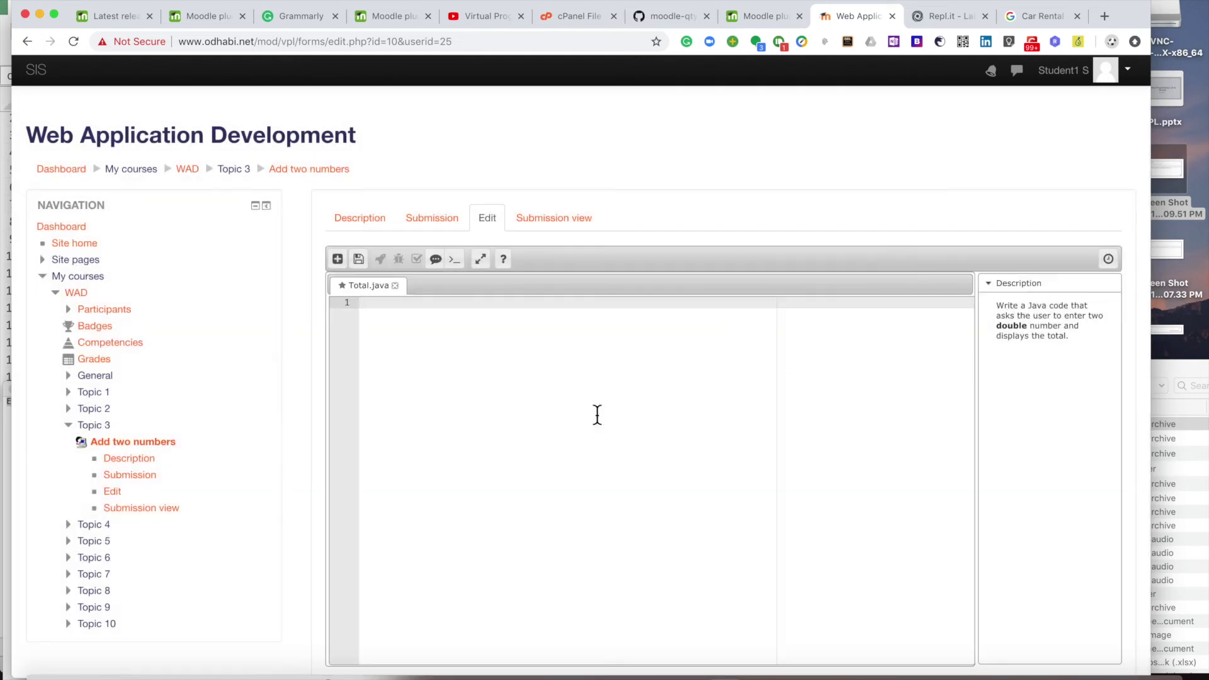
Write the class Total in Total.java with an empty method public static void main(String[] args)
type("class Total{")
key("Return")
key("Return")
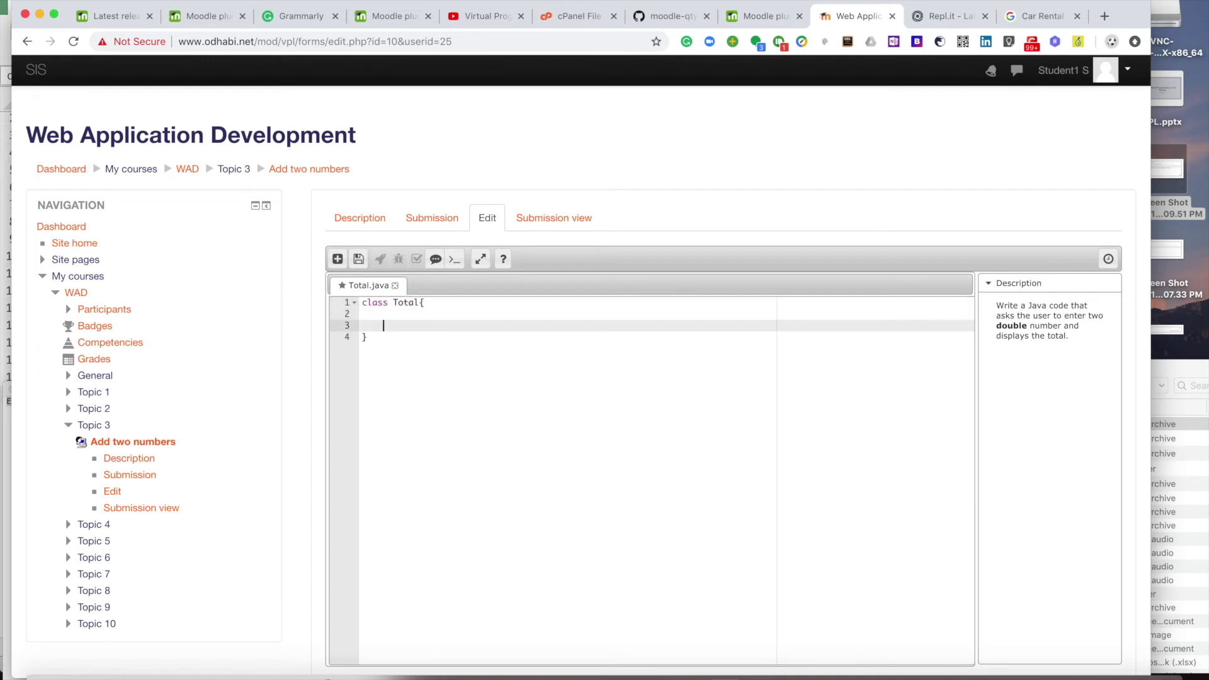
type("public static void main(String[] ")
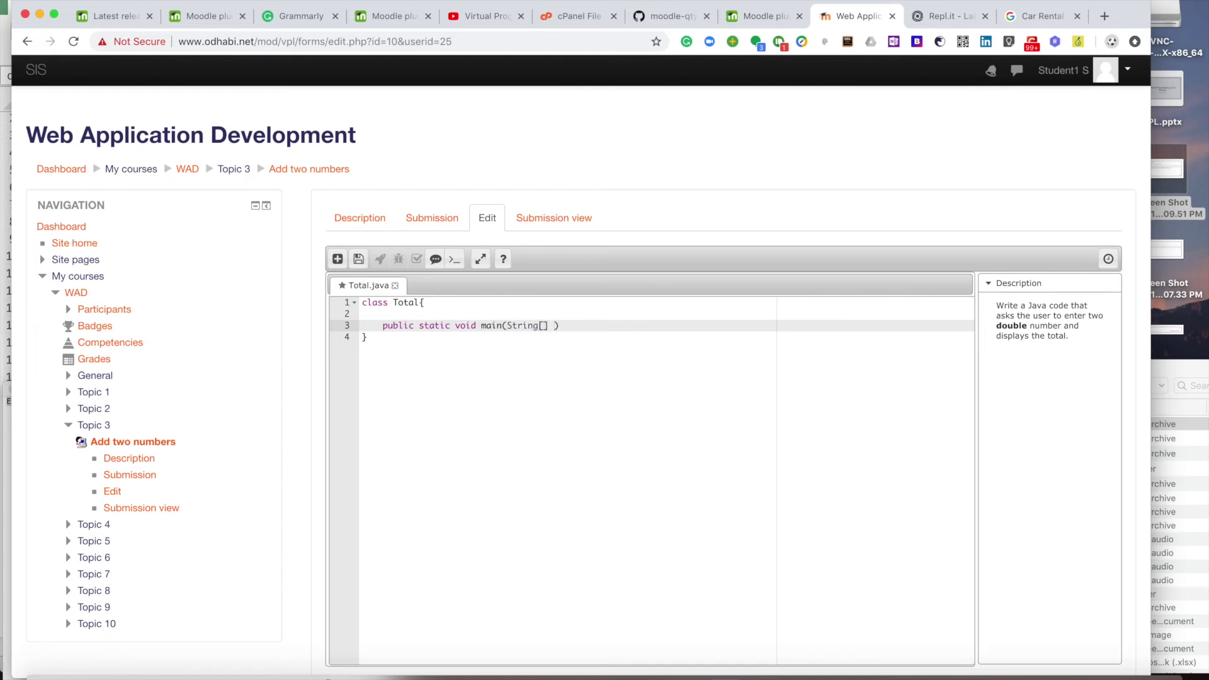
type("args")
key("Right")
type("{")
key("Return")
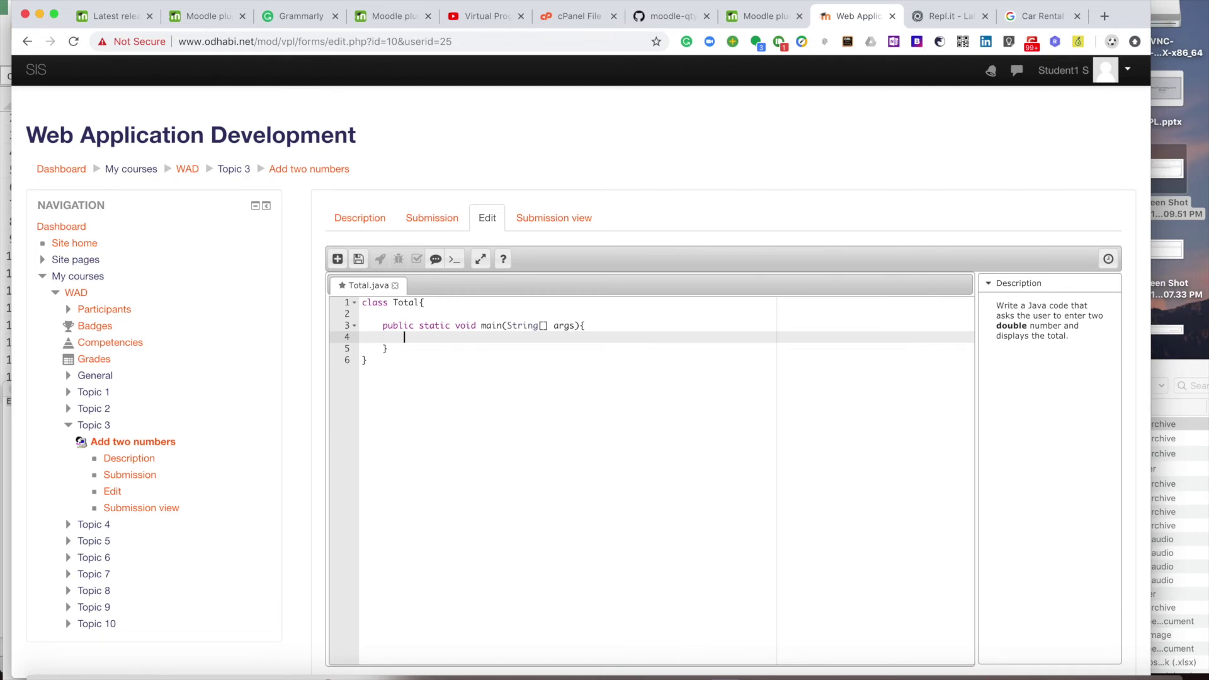
Declare the variable double total = 0; inside the main method
type("double total = 0;")
key("Return")
key("Return")
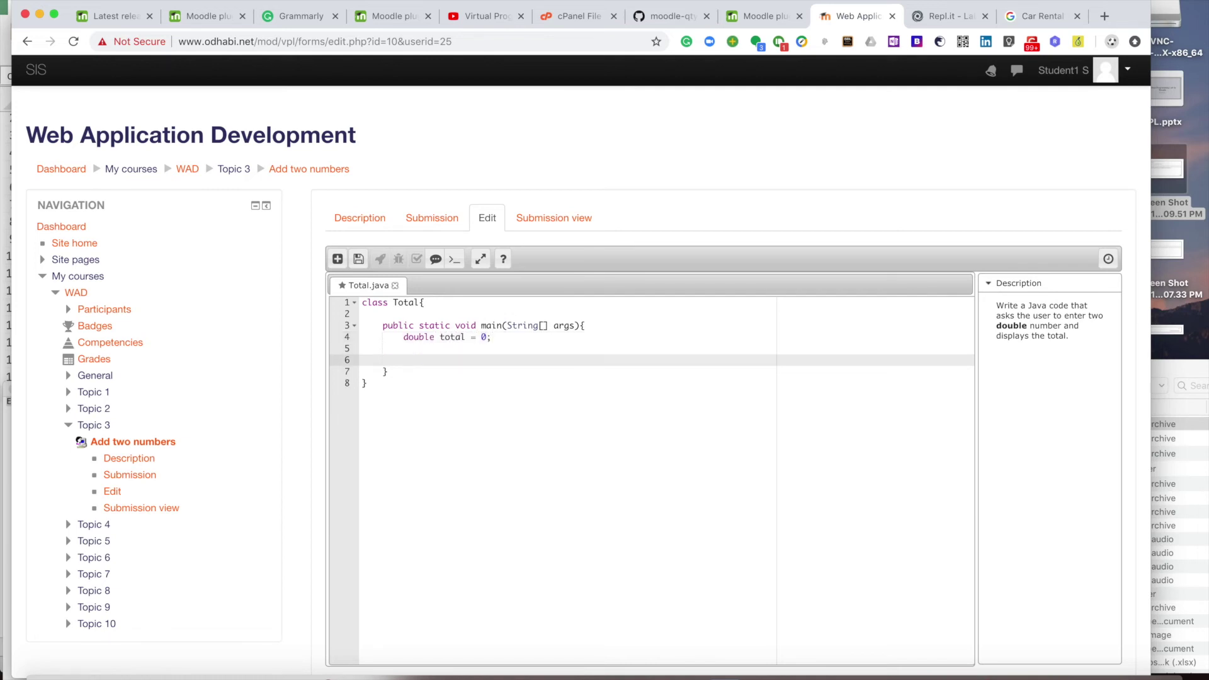
Add the statement import java.util.*; above the Total class, followed by a blank line
key("Up")
key("Up")
key("Up")
key("Up")
key("Up")
key("Left")
key("Left")
key("Left")
key("Left")
key("Left")
key("Left")
key("Left")
key("Left")
key("Return")
key("Up")
type("impor")
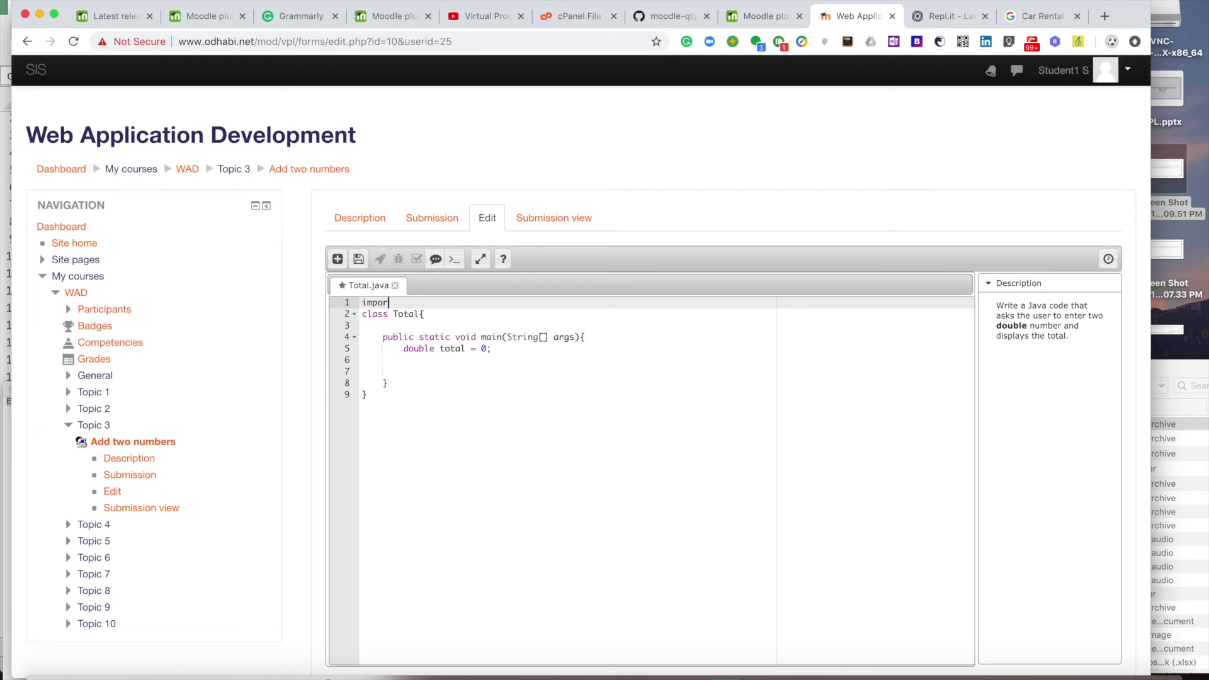
type("t java.util.*;")
key("Return")
Add the line Scanner input = new Scanner(system.in); below the total declaration in the main method
key("Down")
key("Down")
key("Down")
key("Down")
key("Down")
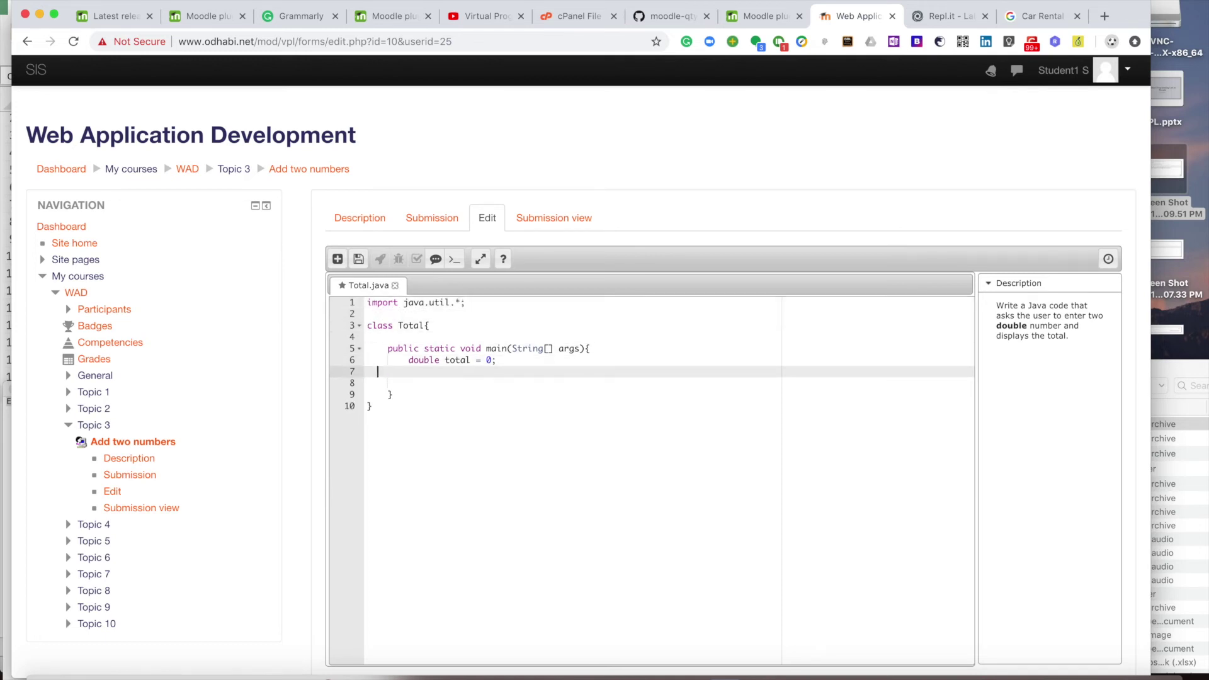
type("Scanner input = new Scanner")
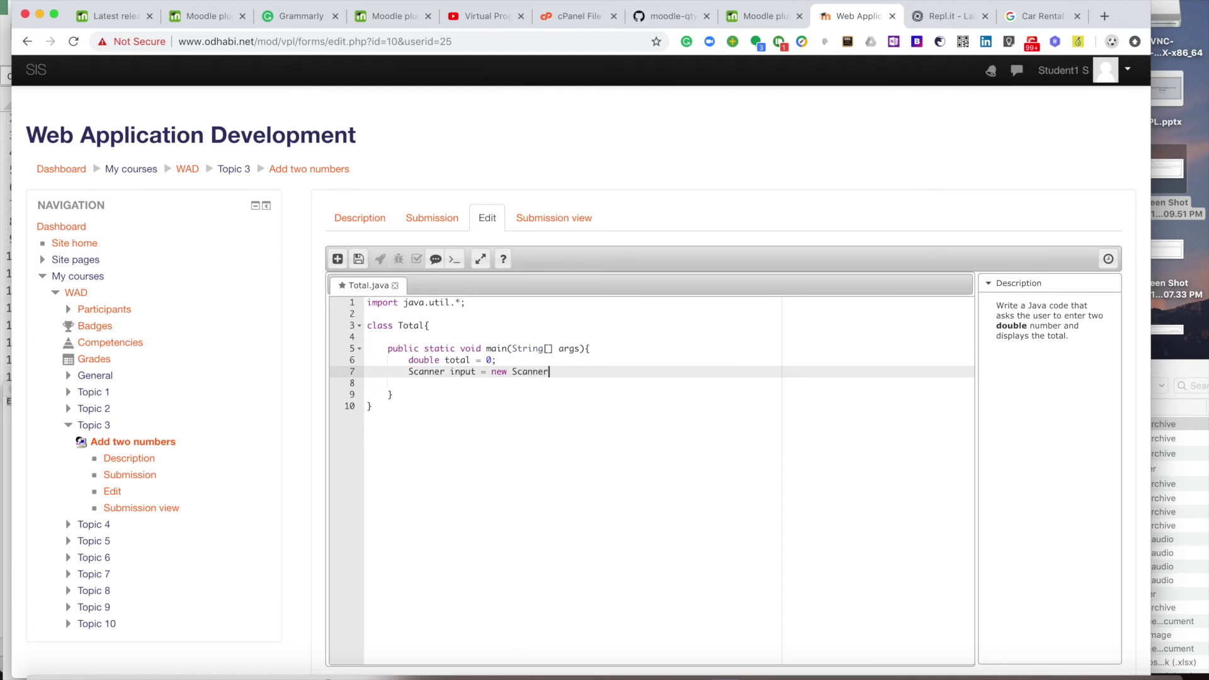
type("(system.in);")
key("Return")
key("Return")
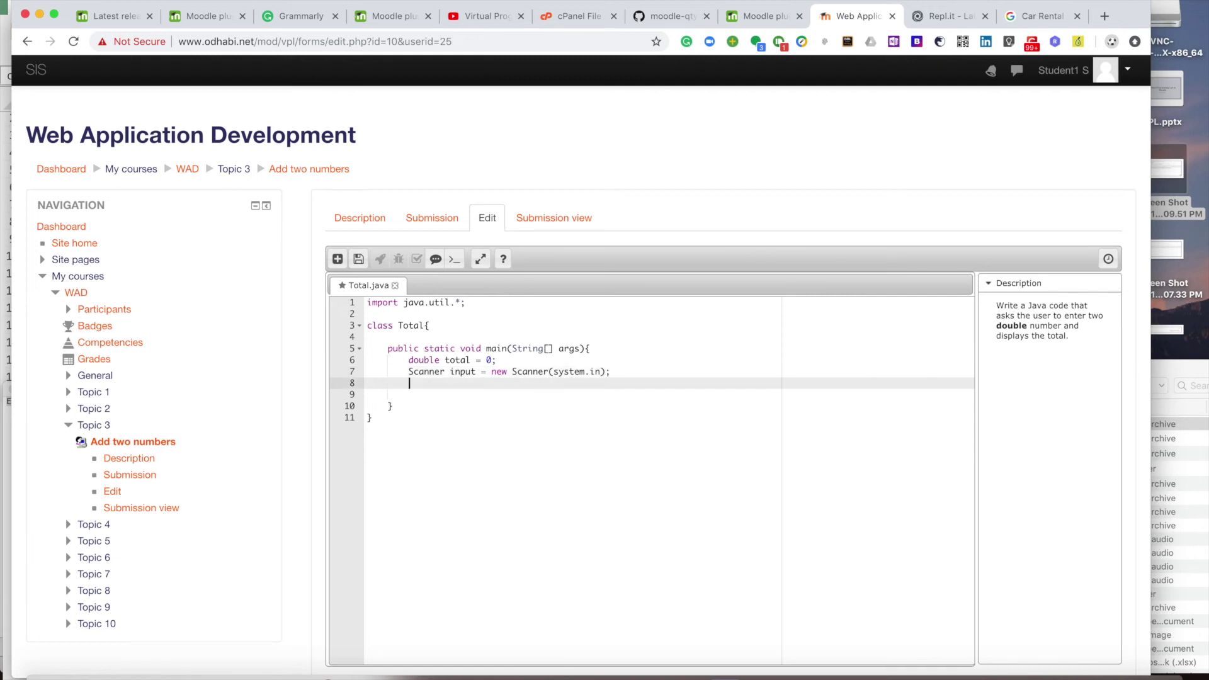
Below the Scanner line, add double x = input.nextDouble(); and a declaration of double y read from input
type("d")
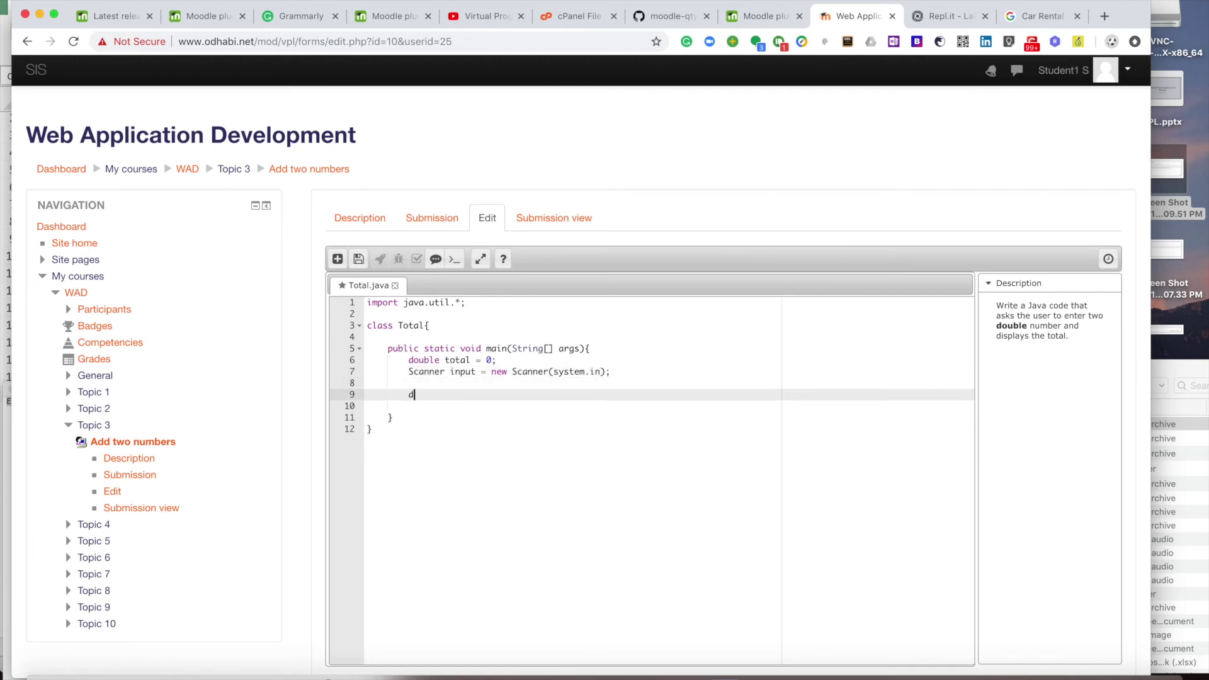
type("ouble x = input.nextDouble();")
key("Return")
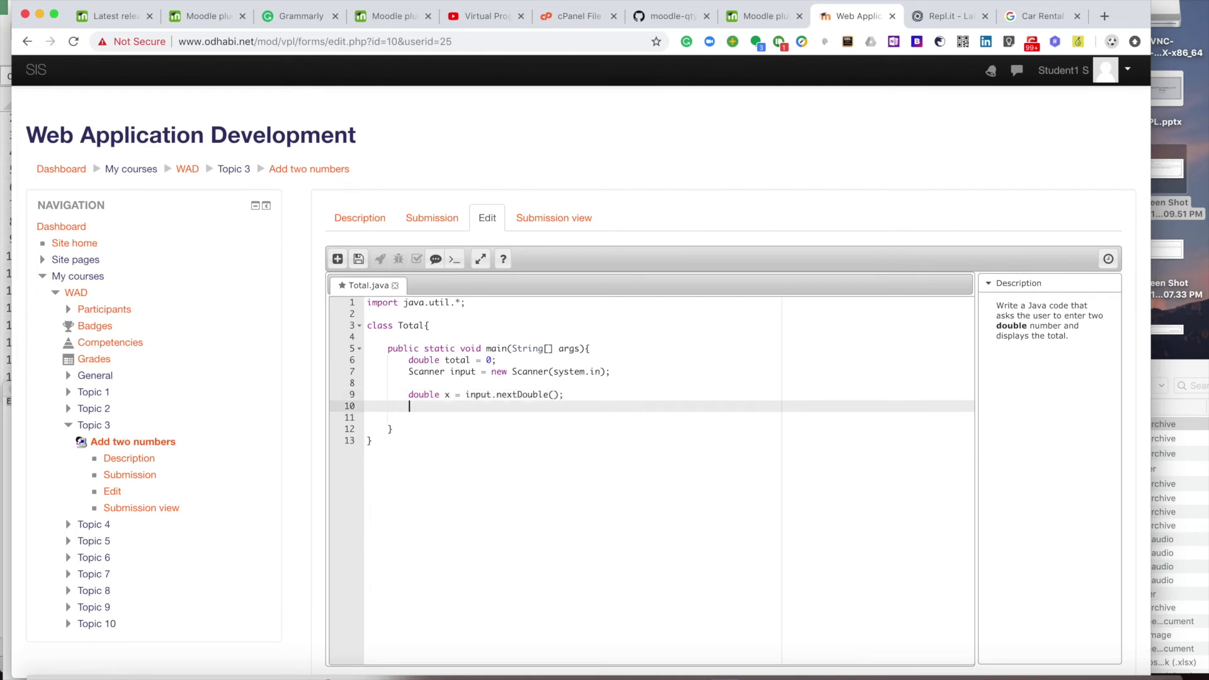
type("double y = inpu")
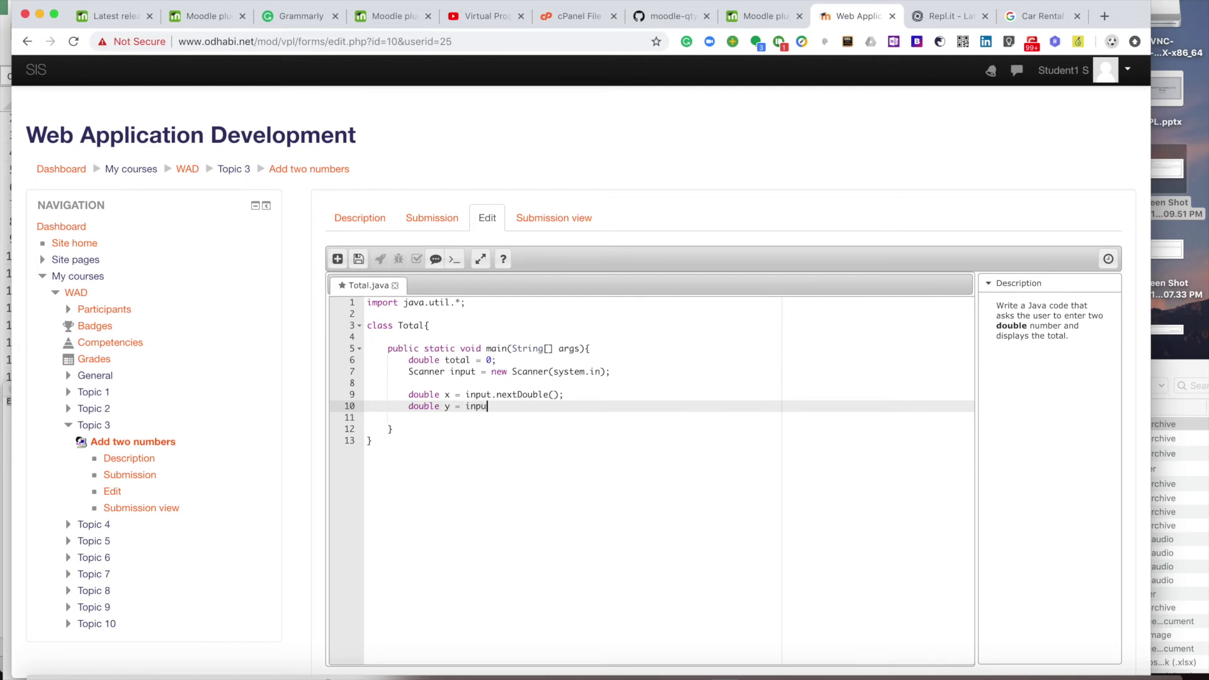